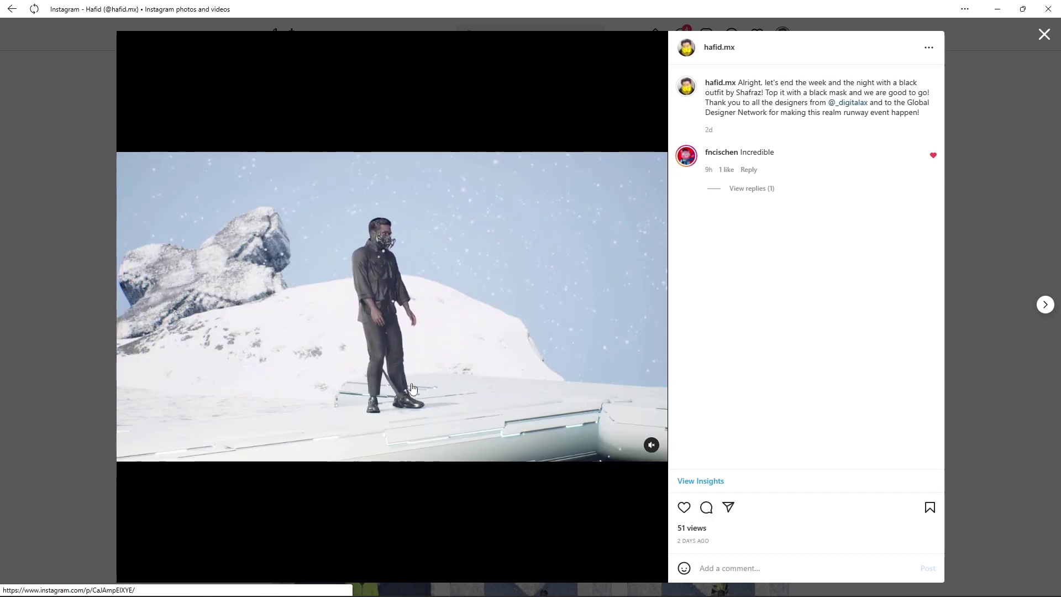
# Browse through the digital-fashion video posts on the Instagram profile
pyautogui.press('Right')
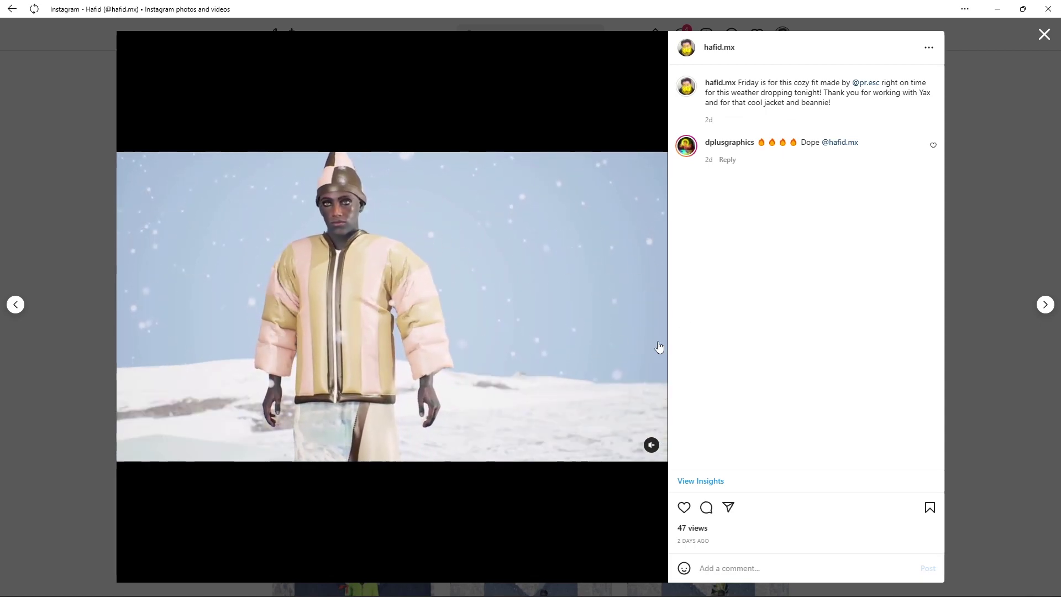
pyautogui.press('Right')
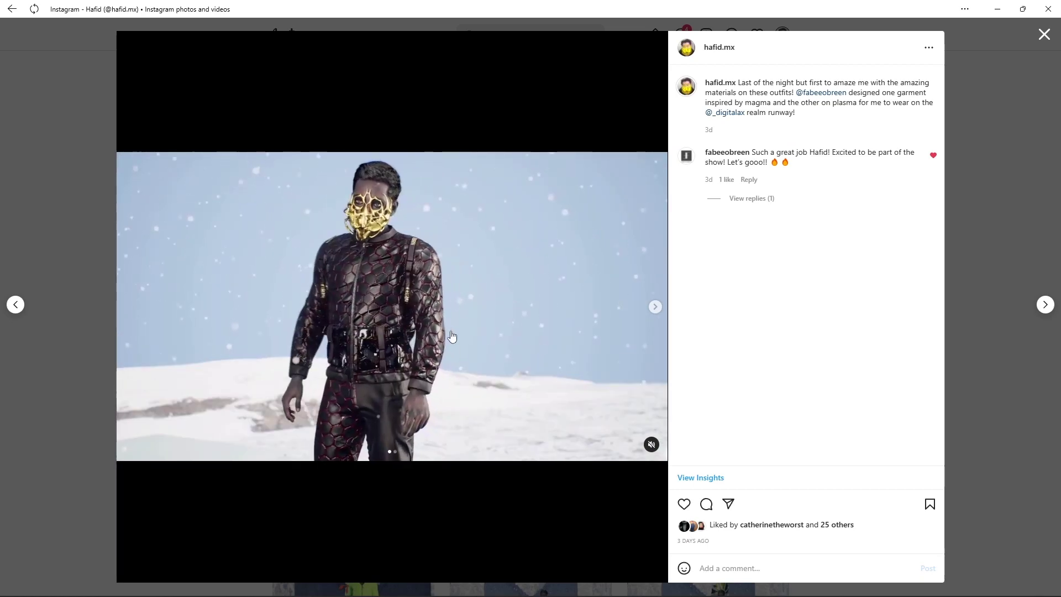
pyautogui.press('Right')
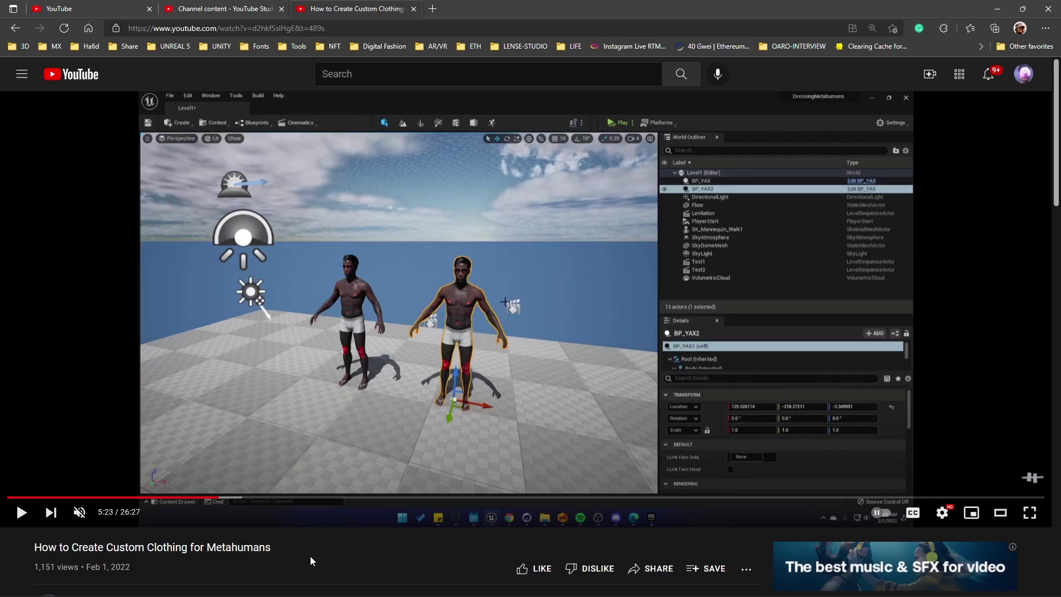
# Skim through the YouTube video "How to Create Custom Clothing for Metahumans" at several points
pyautogui.click(265, 498)
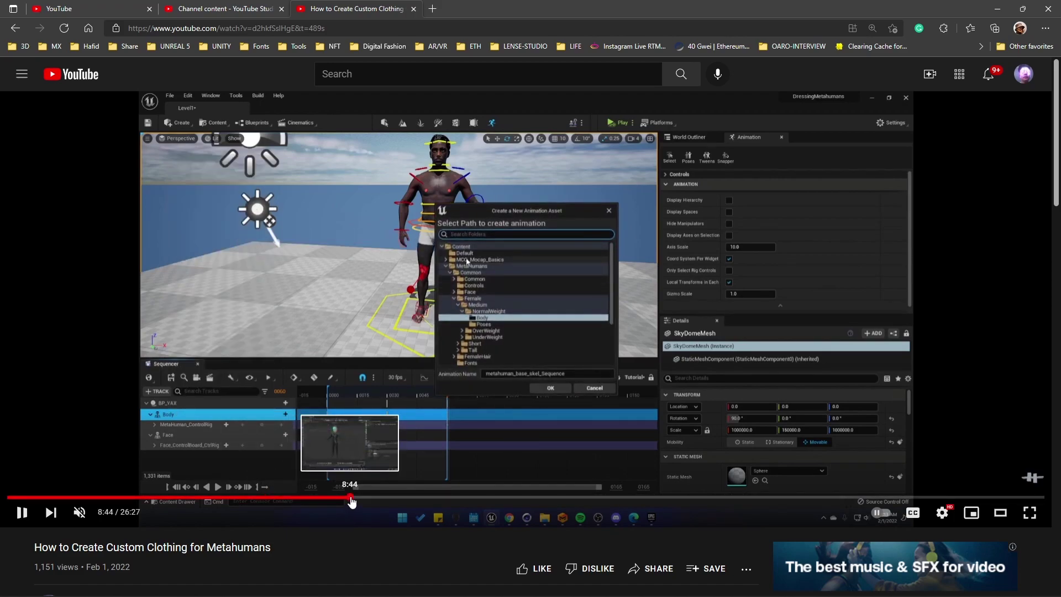
pyautogui.click(354, 499)
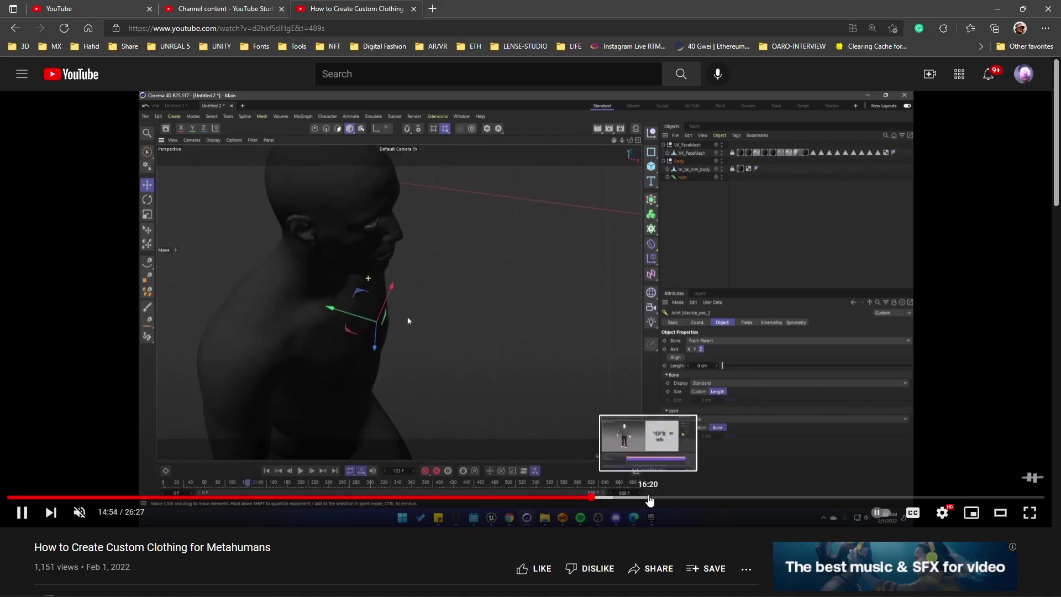
pyautogui.click(651, 497)
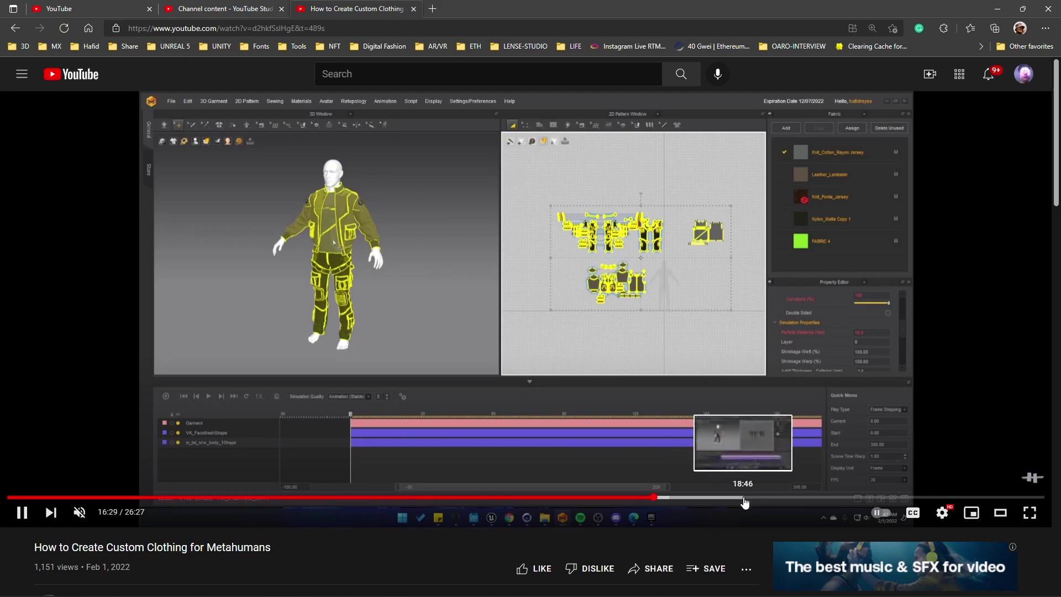
pyautogui.click(938, 498)
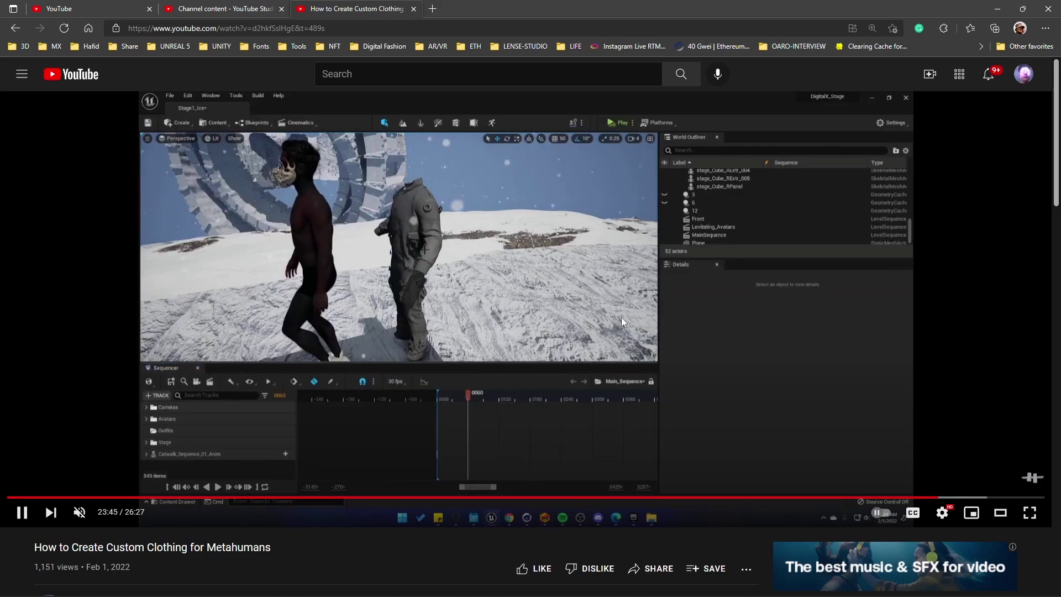
pyautogui.hotkey('shift', 'n')
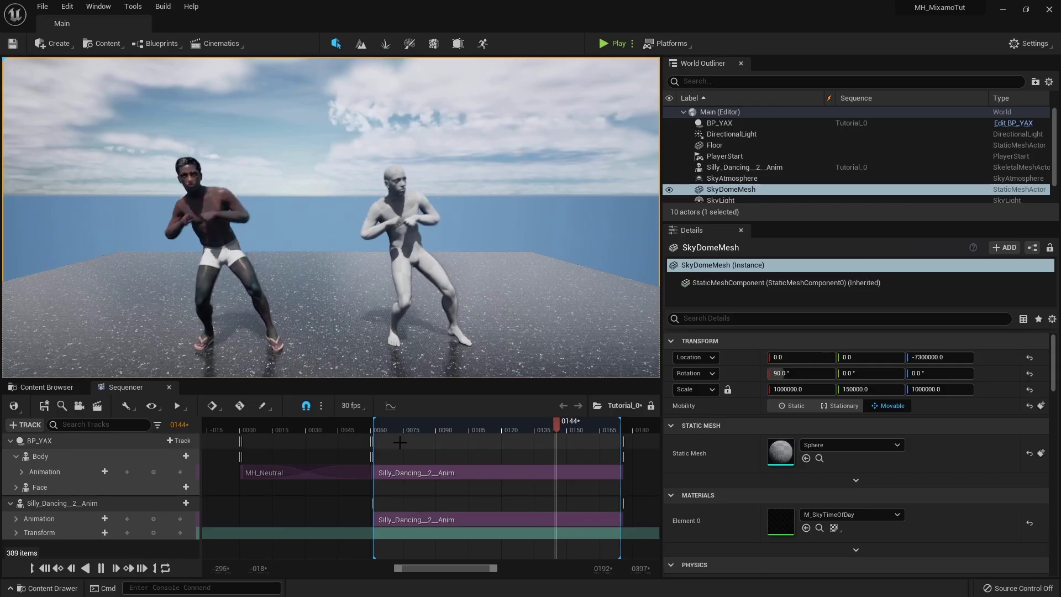
pyautogui.doubleClick(374, 327)
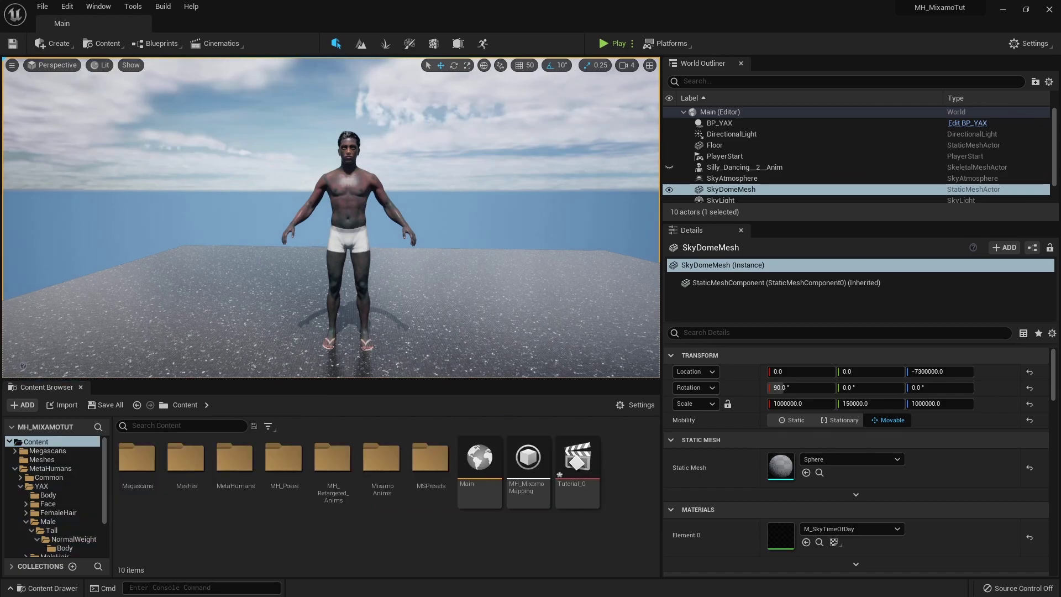
# Locate the BP_YAX character's body skeletal mesh asset and start its FBX export as m_tal_nrw_body in the tutorial folder
pyautogui.click(358, 206)
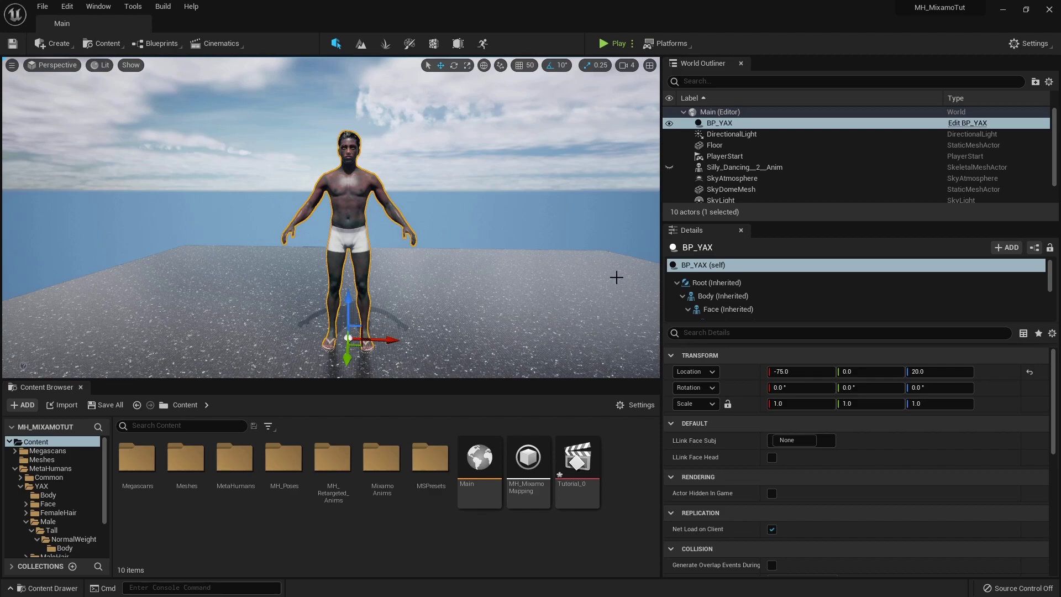
pyautogui.click(702, 296)
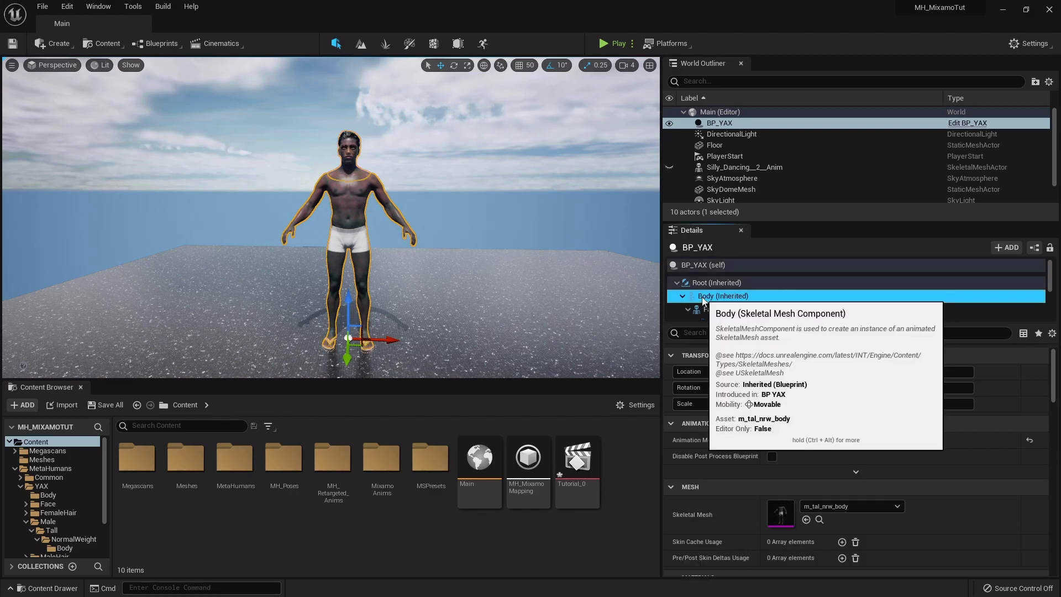
pyautogui.click(821, 520)
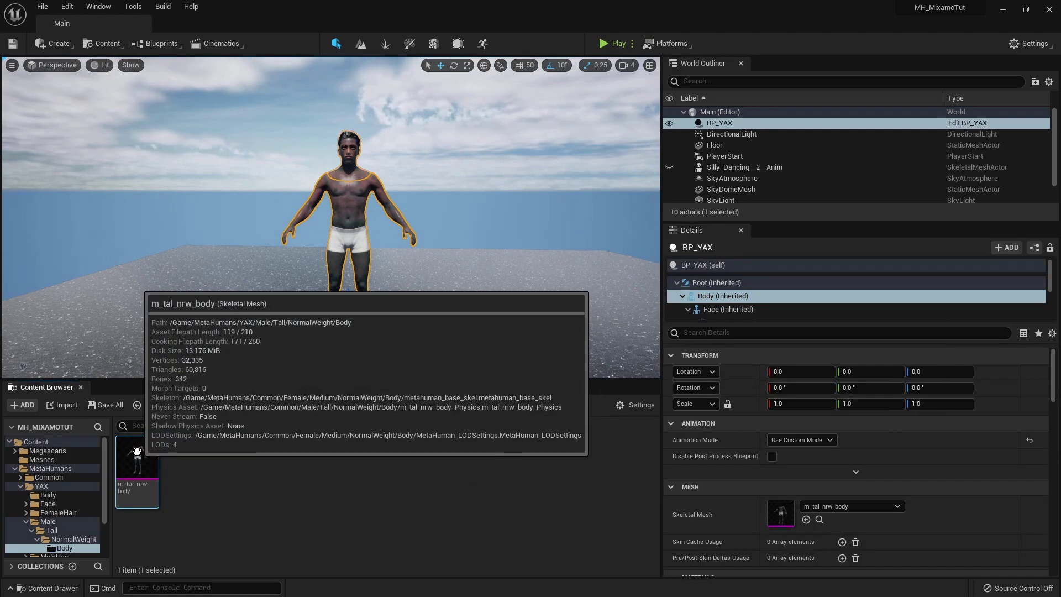
pyautogui.rightClick(138, 453)
pyautogui.moveTo(280, 277)
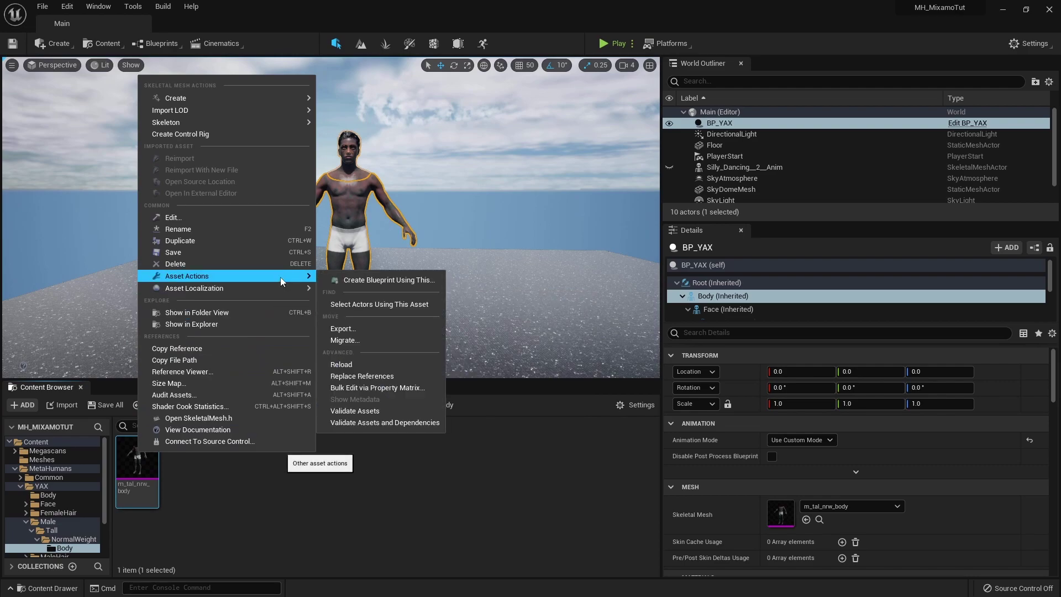
pyautogui.click(407, 328)
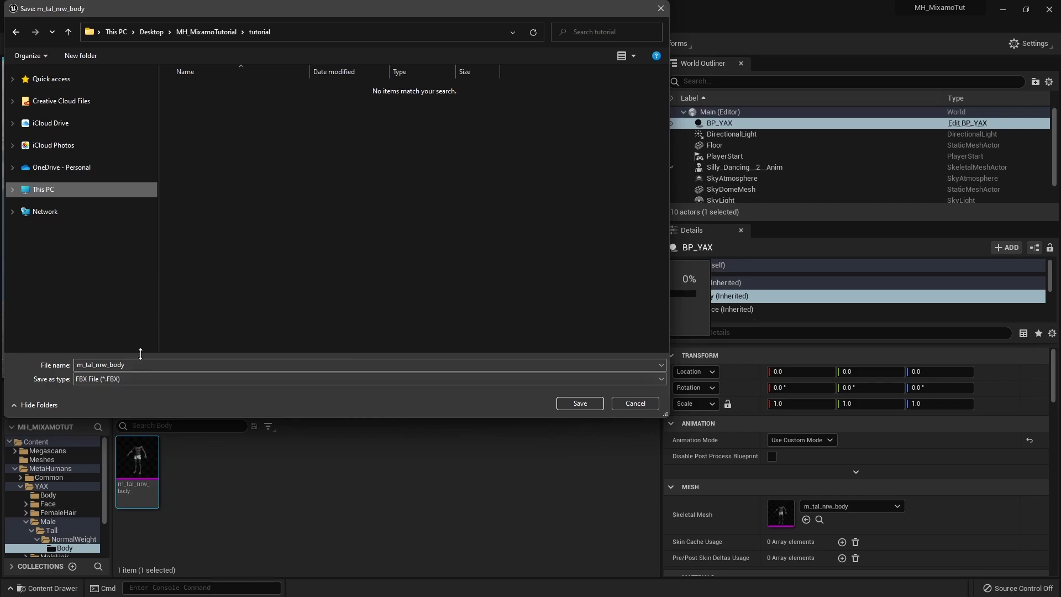
pyautogui.click(578, 404)
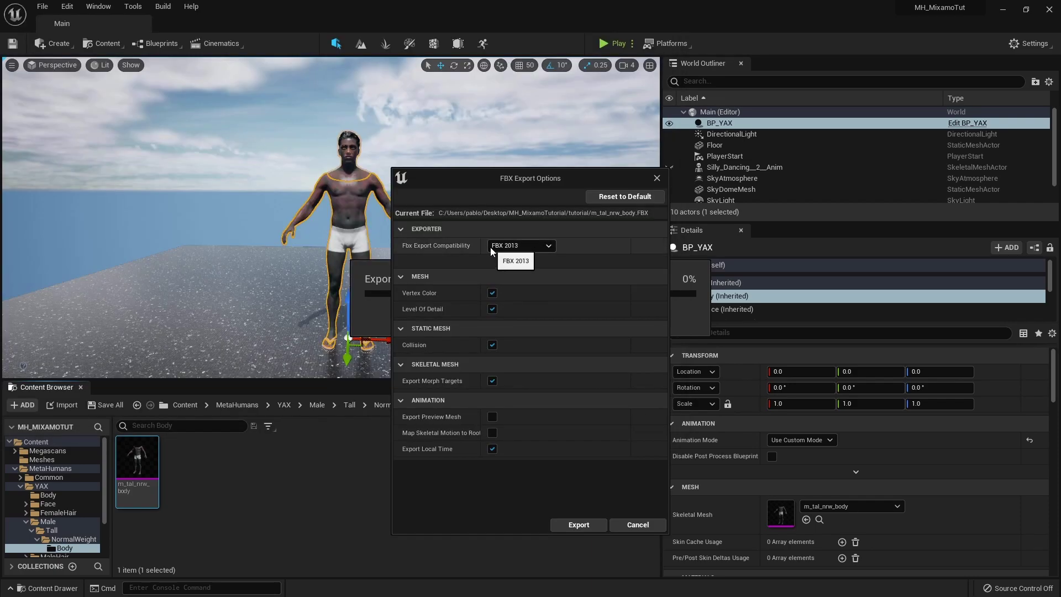
# Export the body with Vertex Color, Level Of Detail, Collision and Export Morph Targets disabled, and Export Preview Mesh and Map Skeletal Motion to Root enabled
pyautogui.click(492, 293)
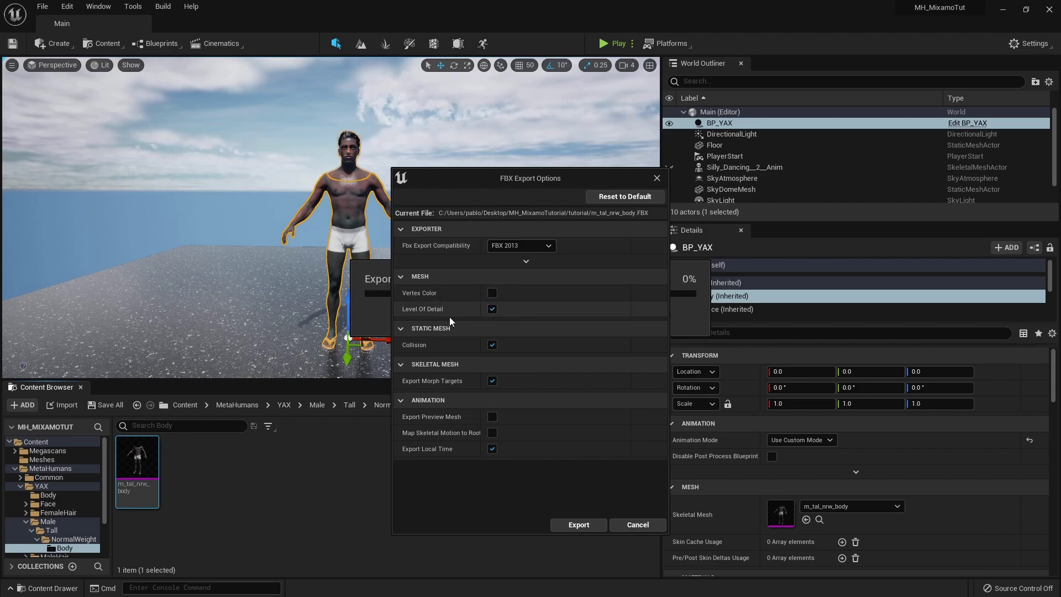
pyautogui.click(493, 310)
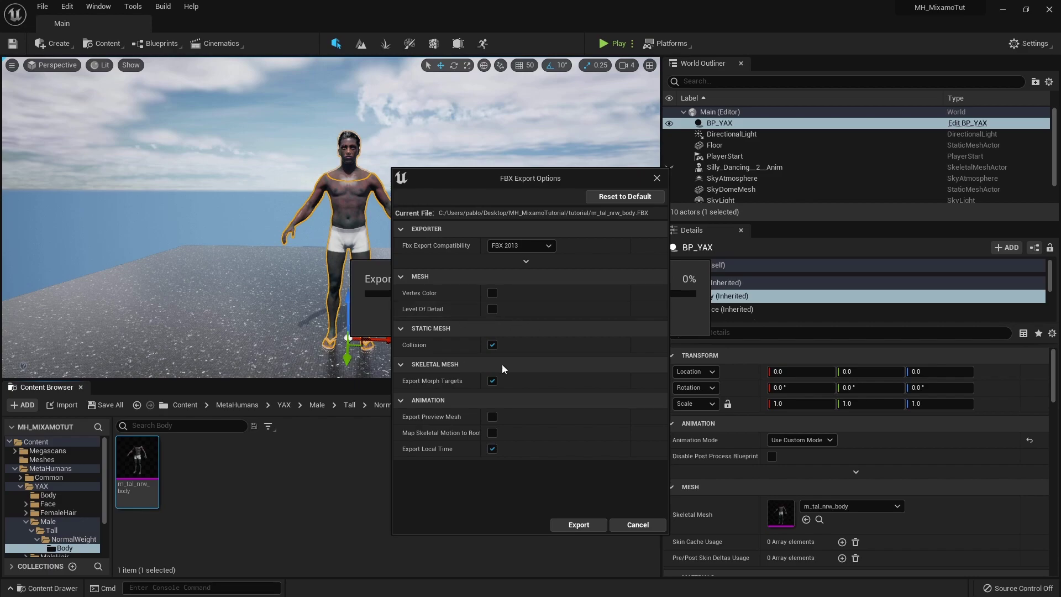
pyautogui.click(492, 346)
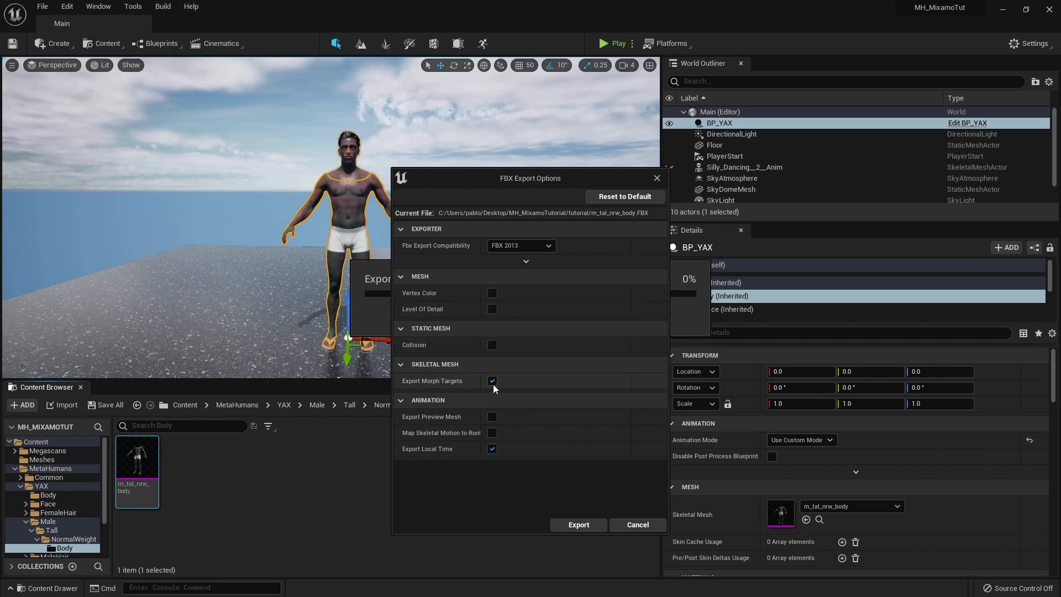
pyautogui.click(492, 381)
pyautogui.click(492, 417)
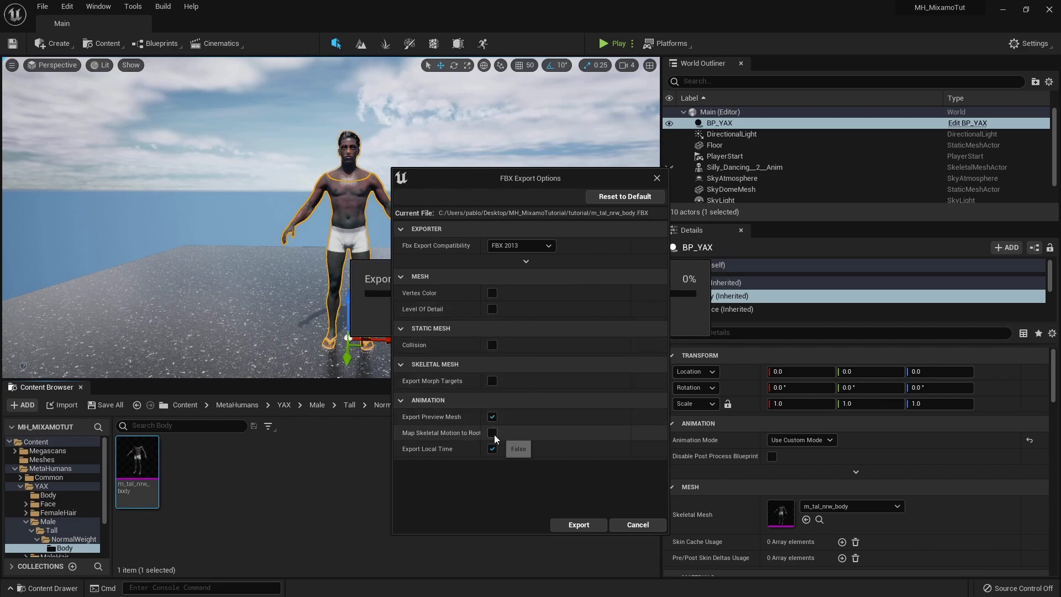
pyautogui.click(492, 433)
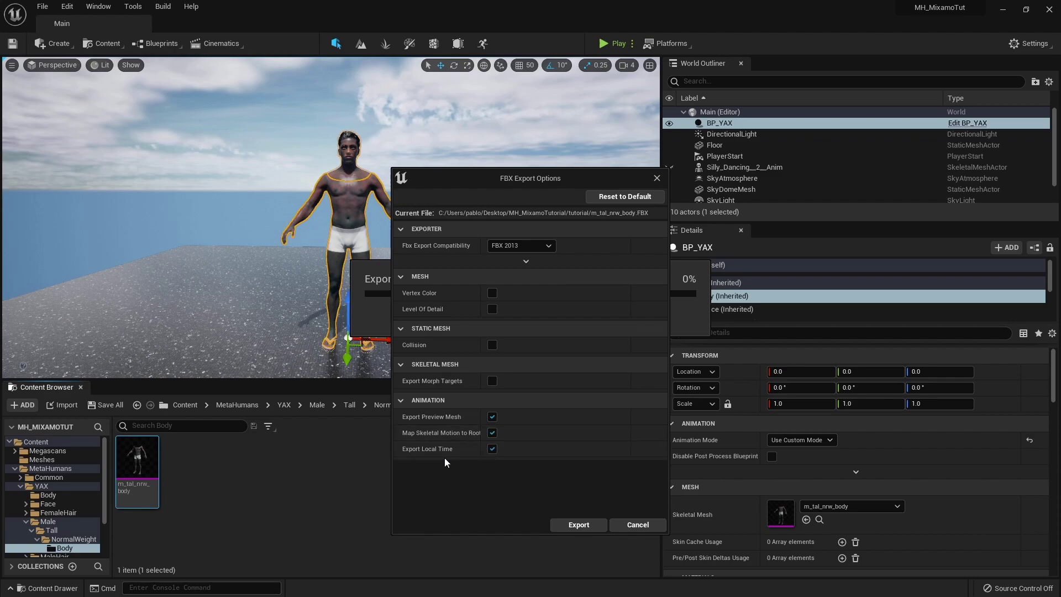
pyautogui.click(579, 525)
# Locate the BP_YAX character's YAX_FaceMesh asset and export it as an FBX file to the tutorial folder with the same export options
pyautogui.click(738, 311)
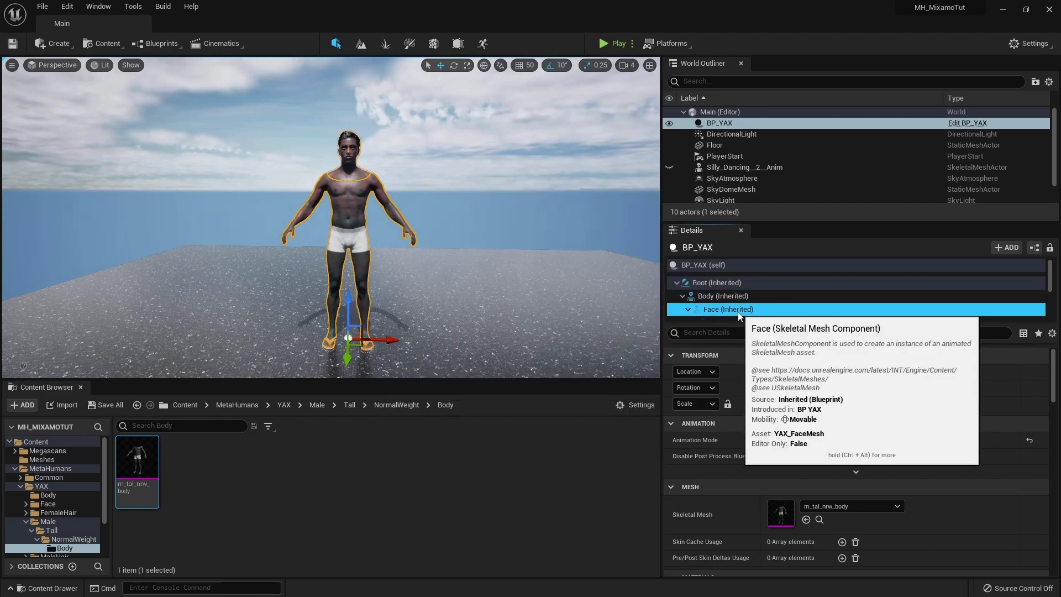
pyautogui.click(820, 536)
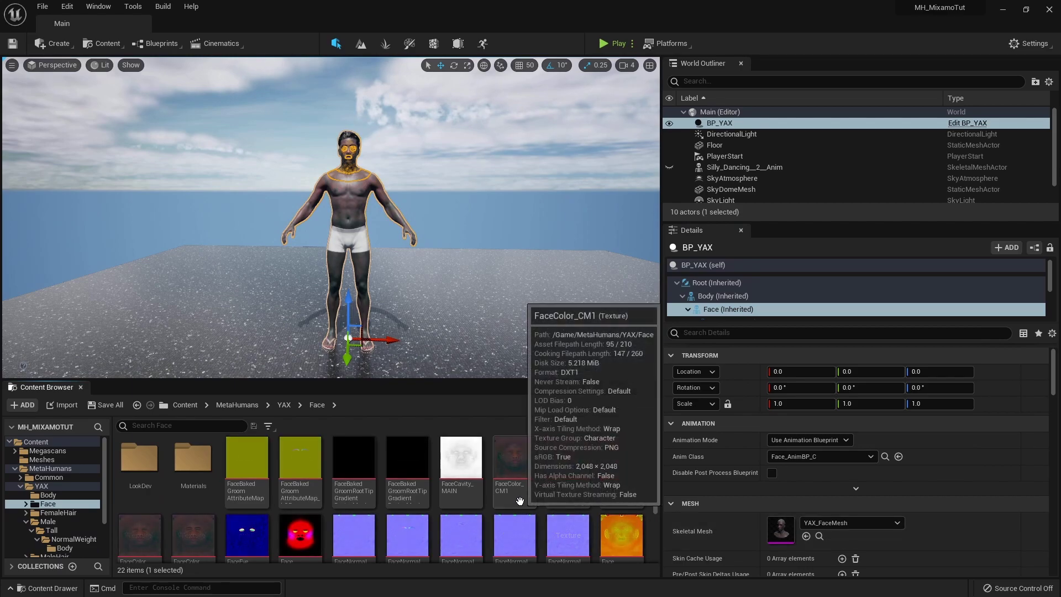
pyautogui.rightClick(193, 512)
pyautogui.moveTo(317, 332)
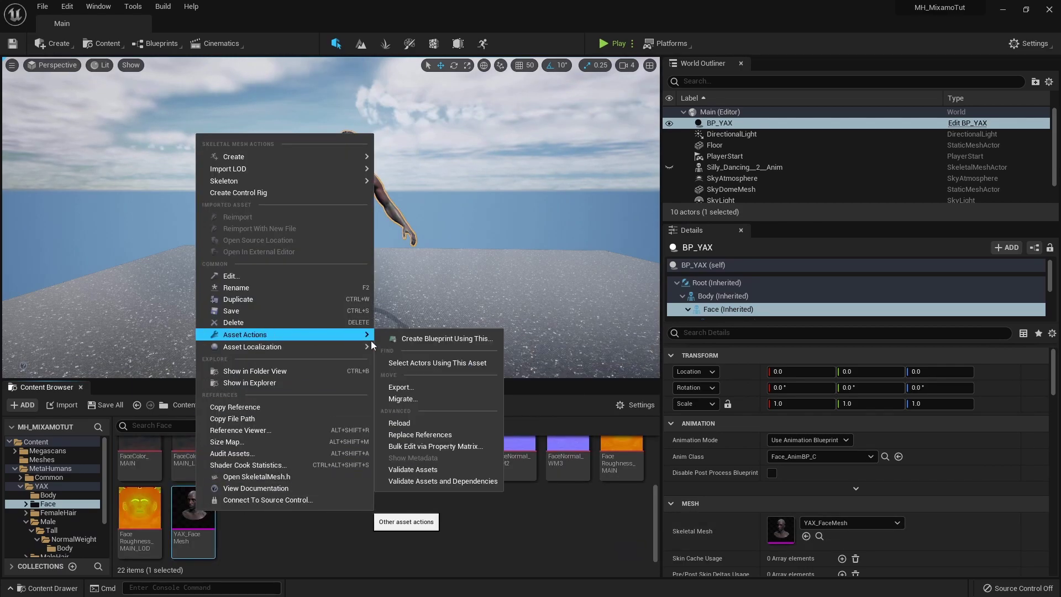
pyautogui.click(432, 387)
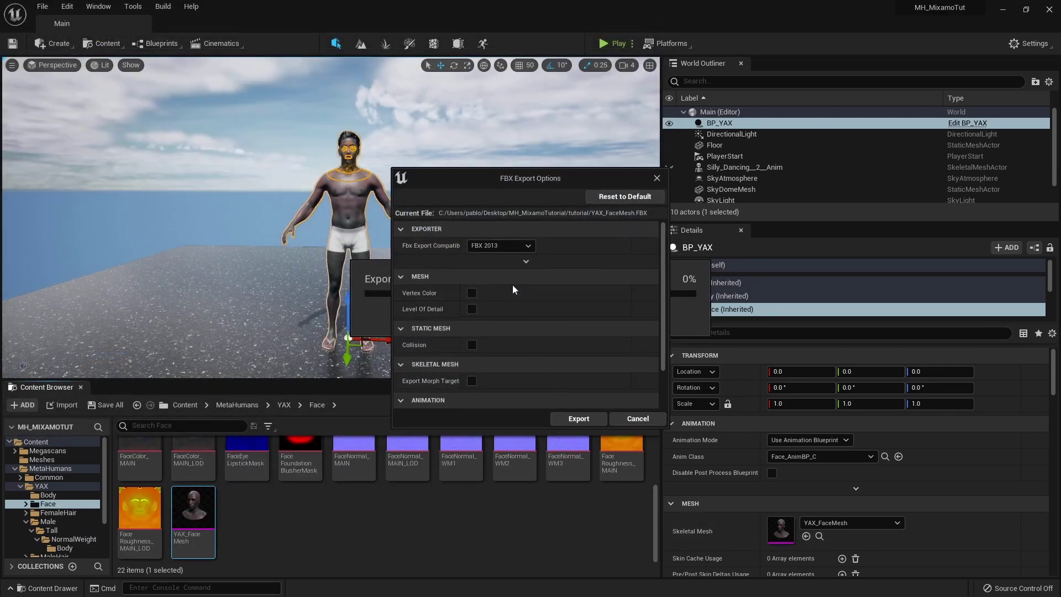
pyautogui.scroll(-3, 522, 299)
pyautogui.click(578, 419)
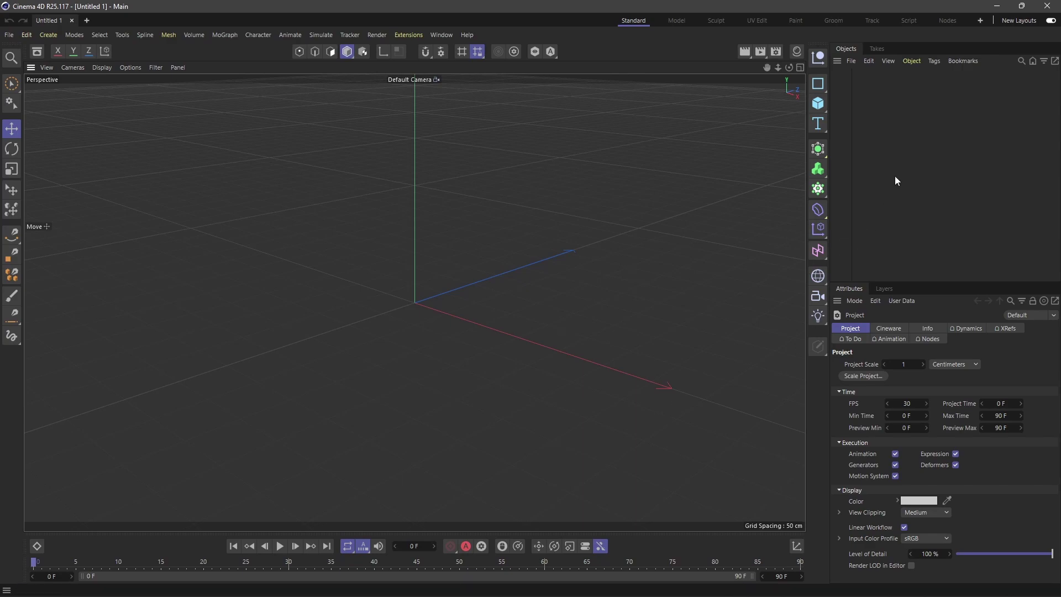
# Switch to Cinema 4D and merge the exported face and body FBX files into the project with Curves, Markers and Instances disabled
pyautogui.click(851, 61)
pyautogui.click(871, 82)
pyautogui.click(609, 478)
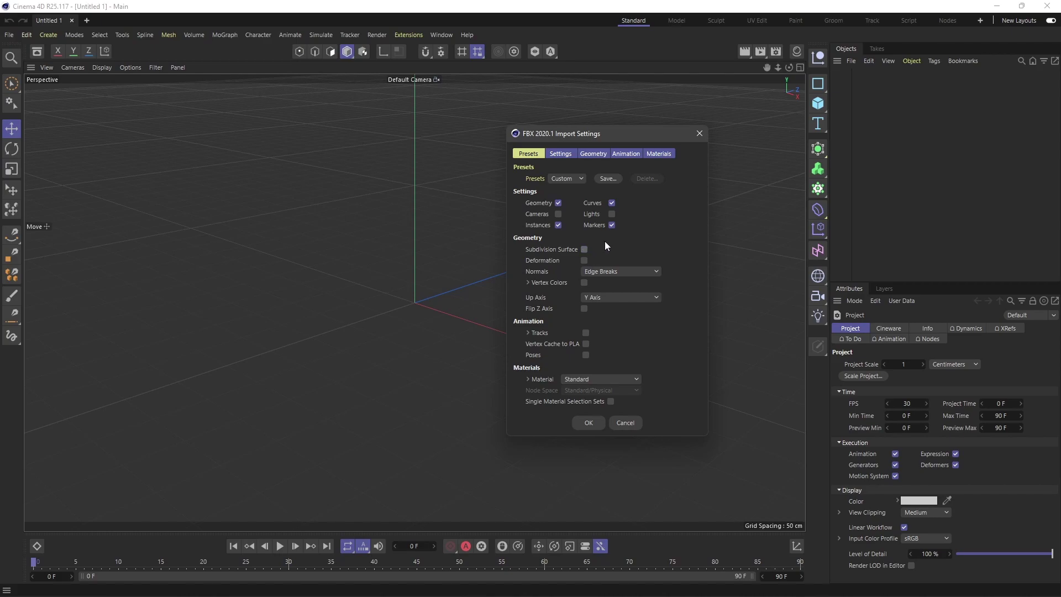
pyautogui.click(612, 203)
pyautogui.click(612, 225)
pyautogui.click(558, 225)
pyautogui.click(589, 422)
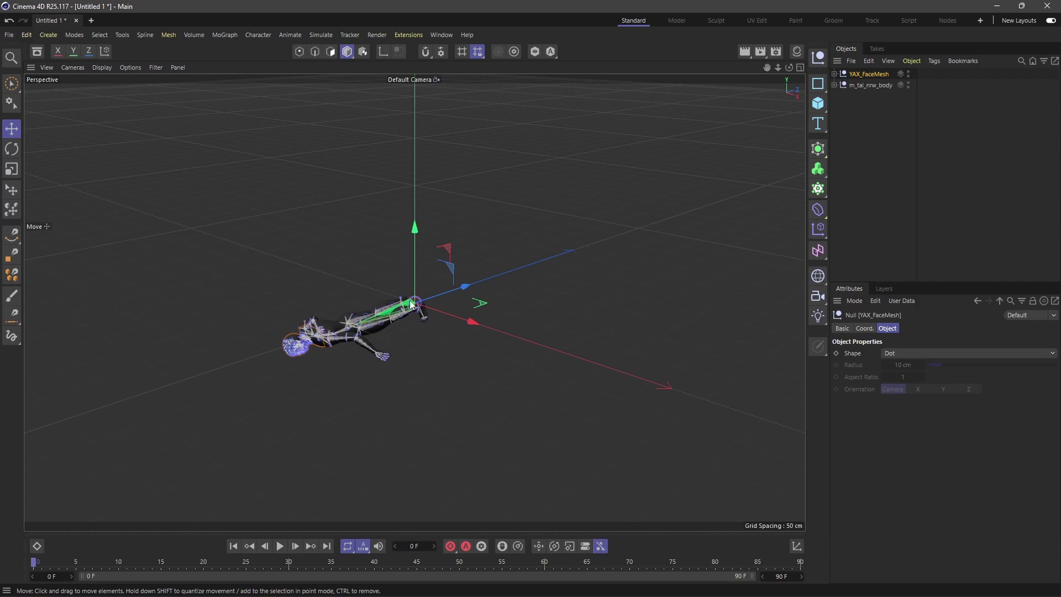
# Combine YAX_FaceMesh and m_tal_nrw_body into a single mesh with Connect Objects + Delete
pyautogui.keyDown('ctrl'); pyautogui.click(864, 87); pyautogui.keyUp('ctrl')
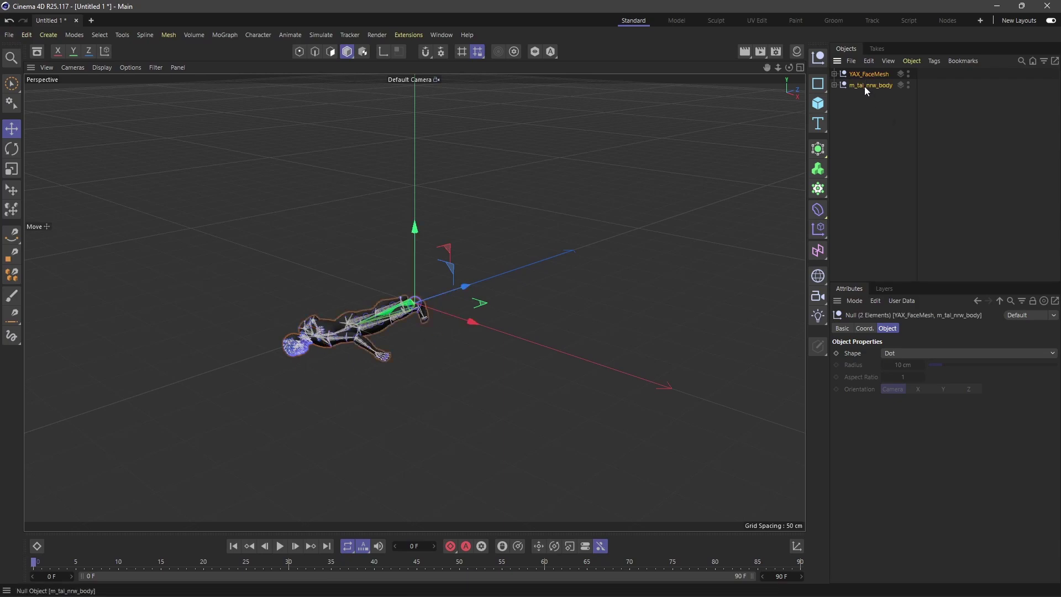
pyautogui.rightClick(865, 87)
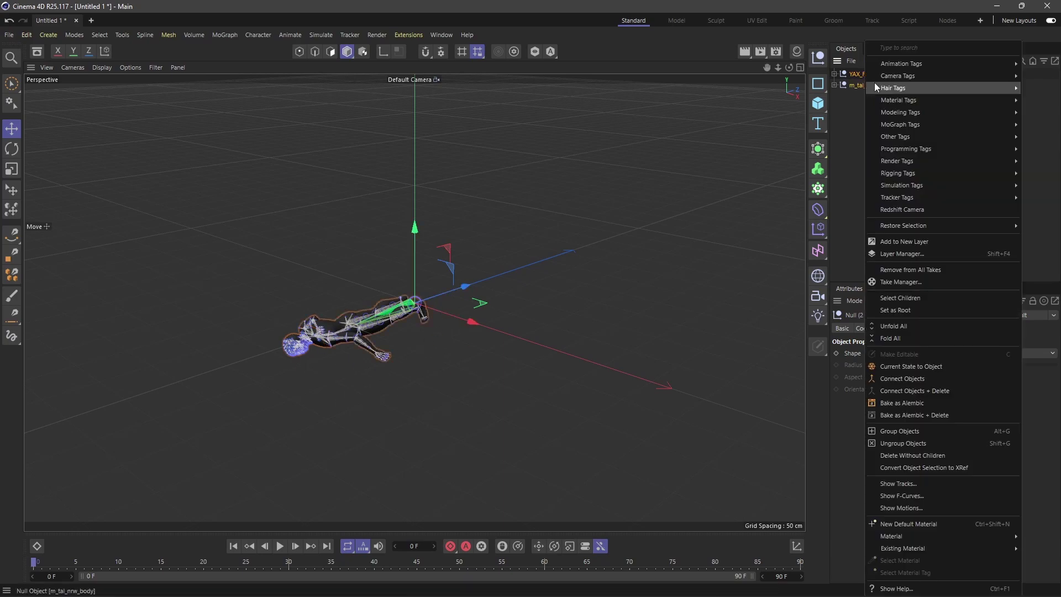
pyautogui.click(939, 393)
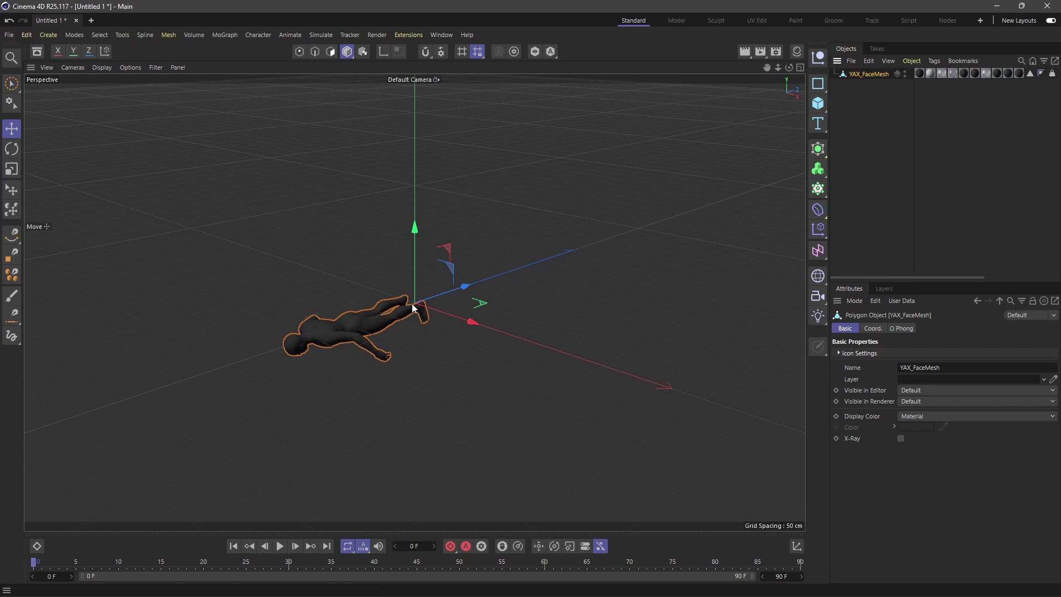
# Rotate the combined mesh's axis, stand the figure upright on the floor grid and deselect it
pyautogui.press('l')
pyautogui.press('r')
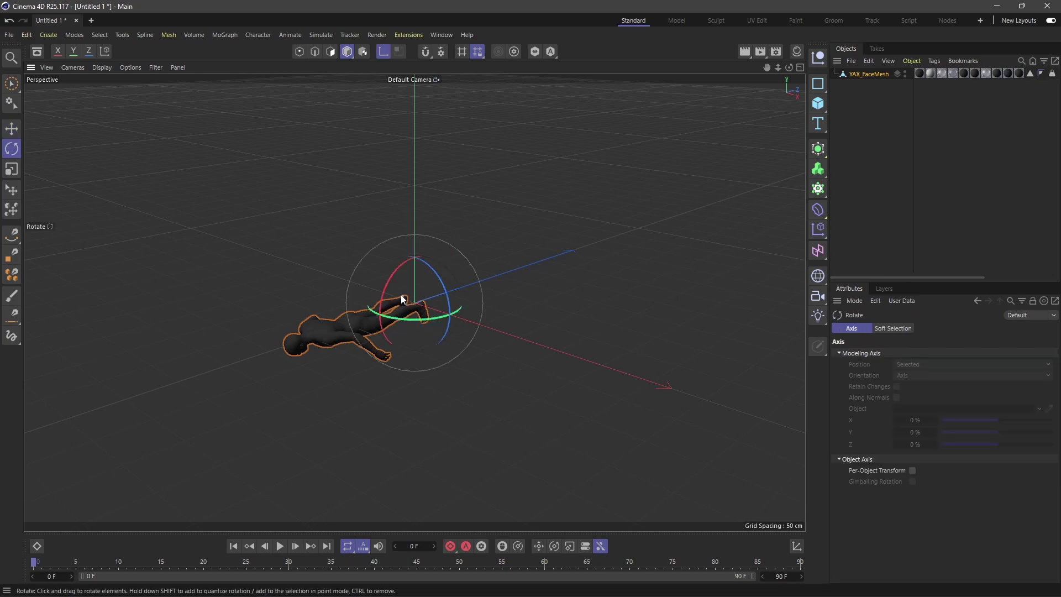
pyautogui.moveTo(393, 284); pyautogui.dragTo(365, 386)
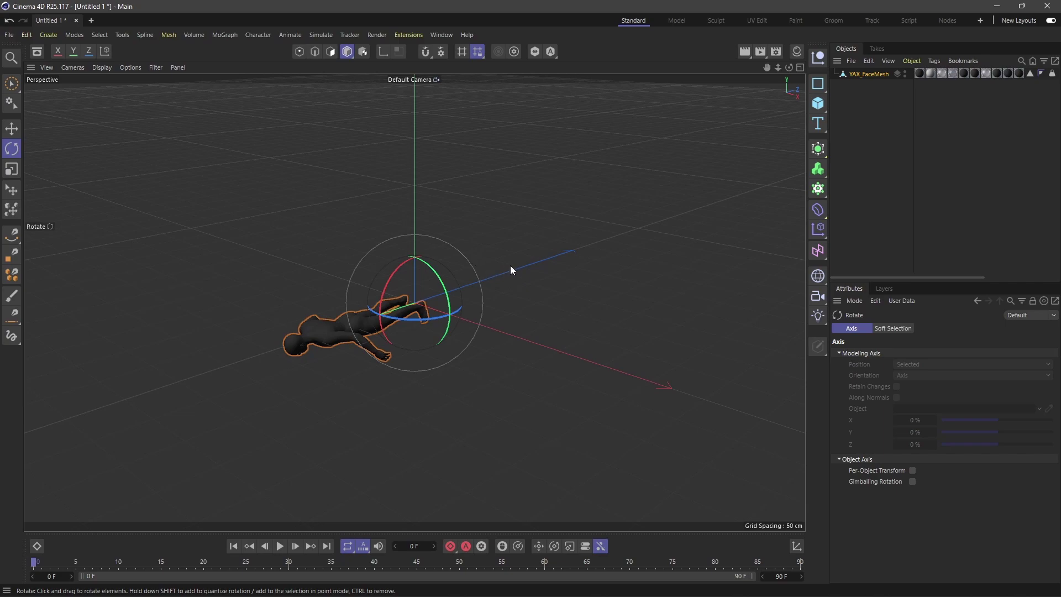
pyautogui.hotkey('ctrl', 'z')
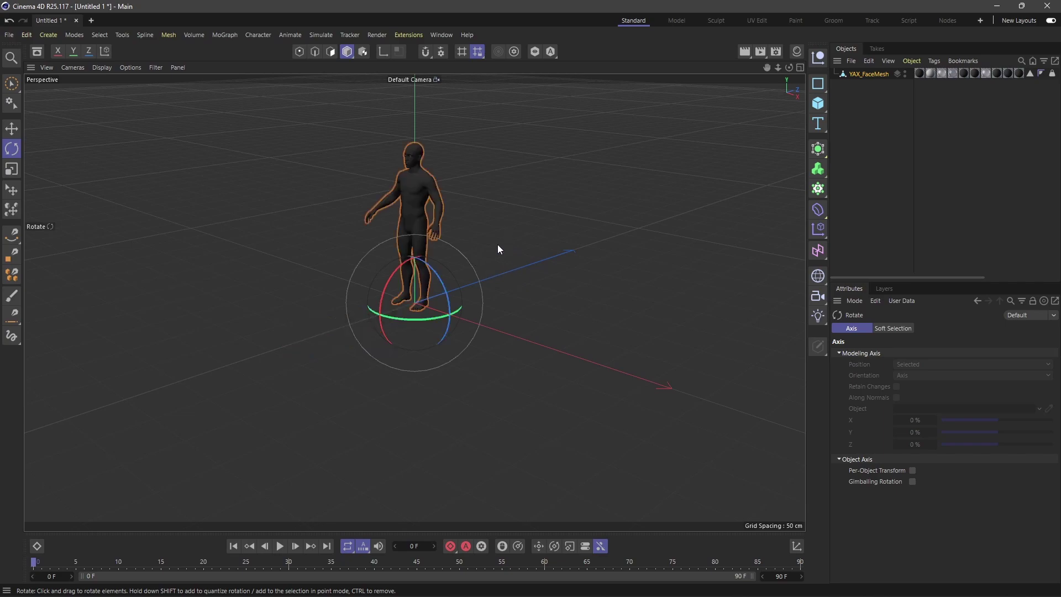
pyautogui.click(663, 223)
# Export the combined figure as a Wavefront OBJ file named FullBody, keeping the default export settings
pyautogui.click(8, 34)
pyautogui.moveTo(83, 267)
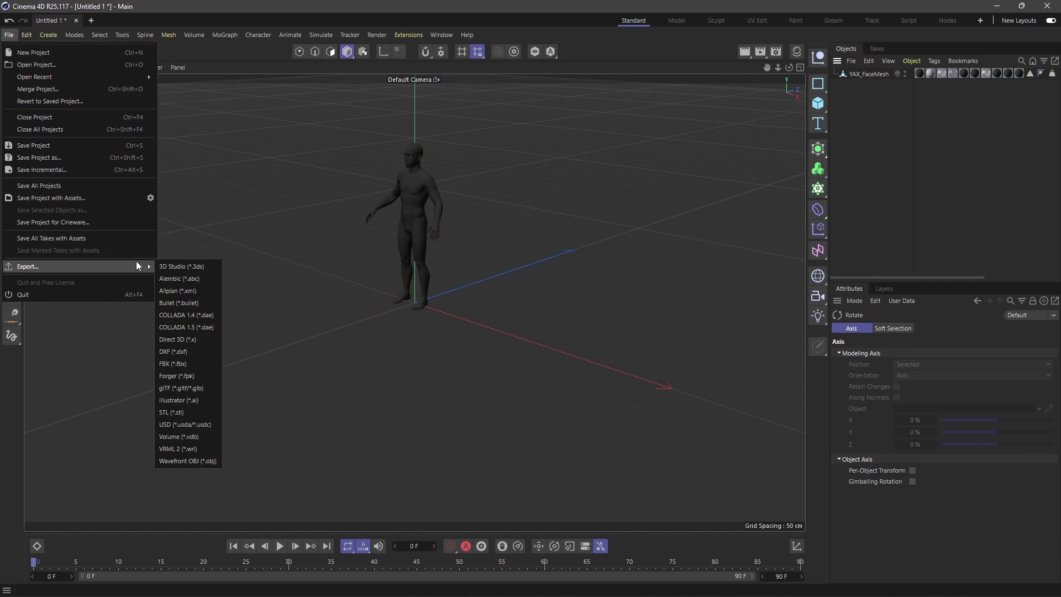
pyautogui.click(214, 460)
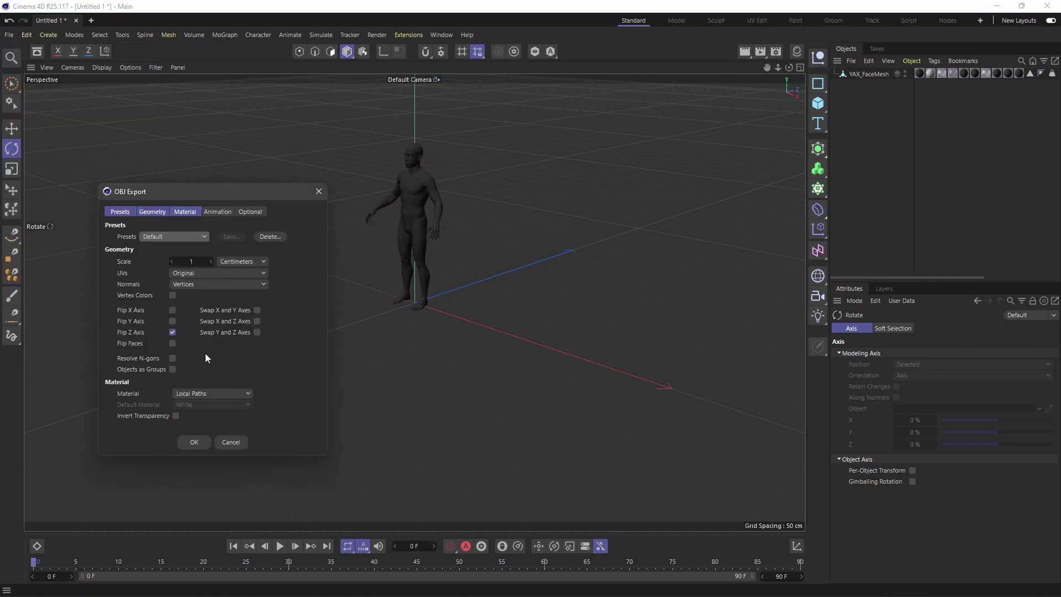
pyautogui.click(194, 442)
pyautogui.write('F')
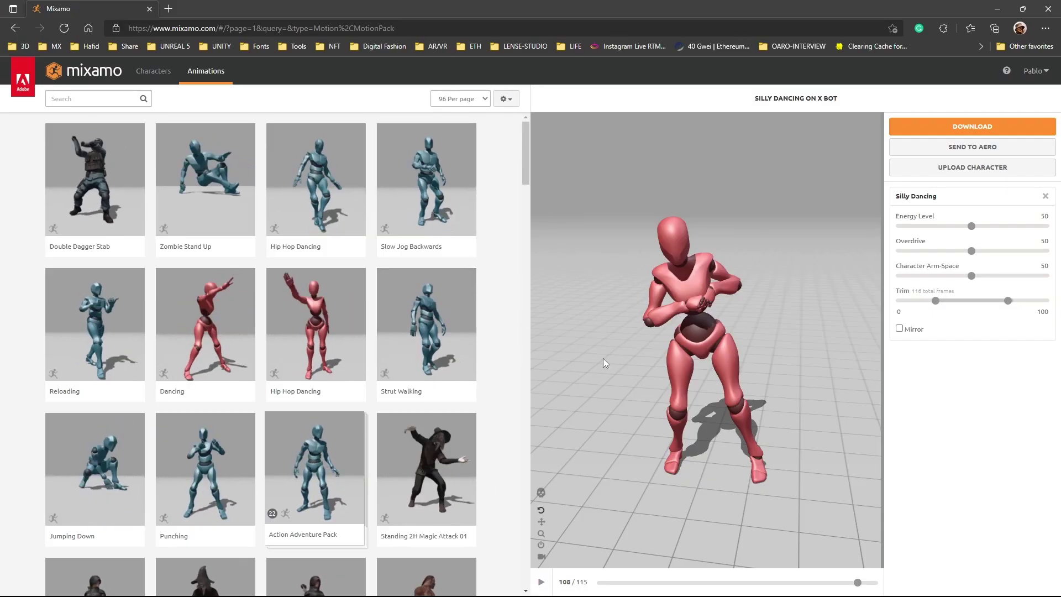
# Switch to Mixamo and upload the exported FullBody model as a new character
pyautogui.click(962, 168)
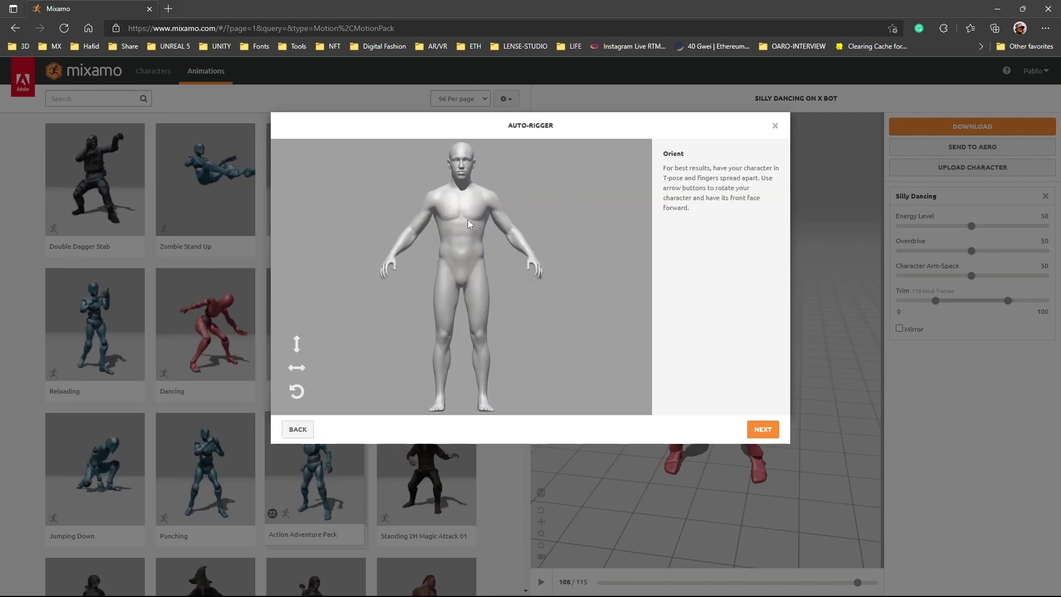
# Try rotating the character through full turns about the Z-axis and the Y-axis in the Auto-Rigger
pyautogui.click(296, 392)
pyautogui.click(296, 392)
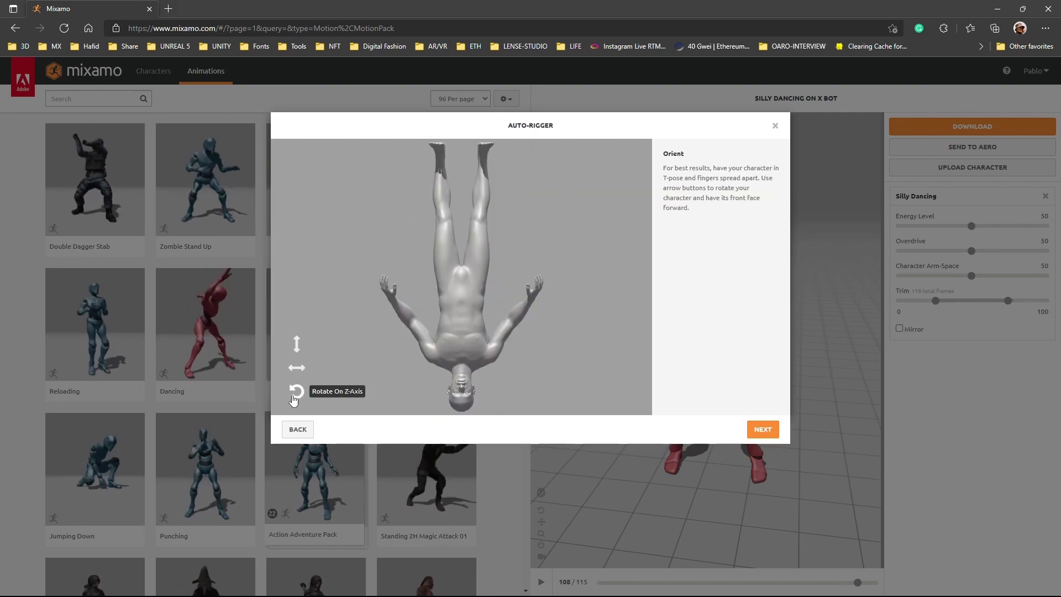
pyautogui.click(296, 392)
pyautogui.click(295, 394)
pyautogui.click(297, 367)
pyautogui.click(297, 367)
pyautogui.click(297, 368)
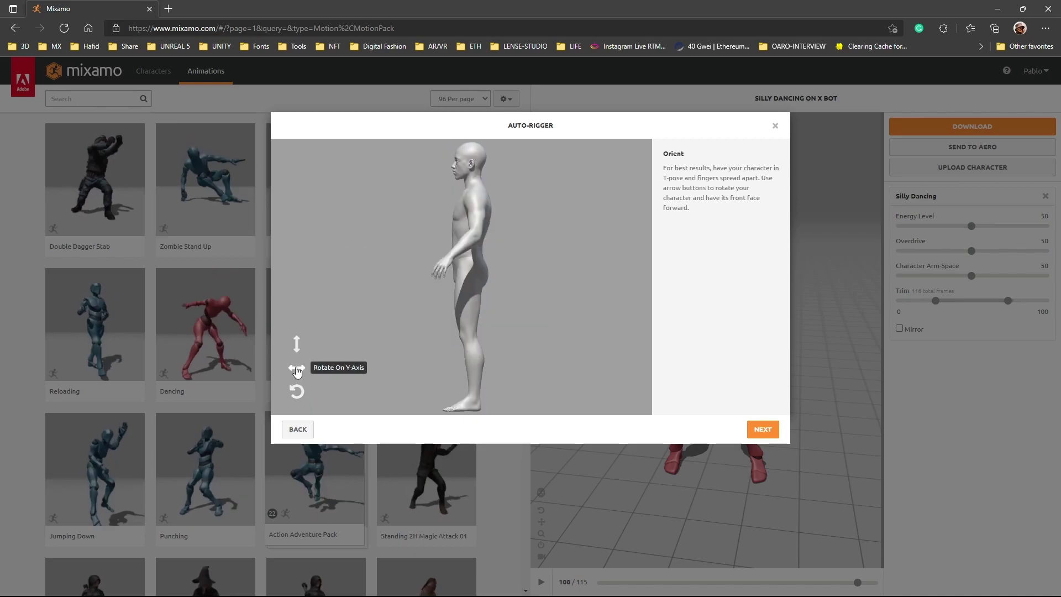
pyautogui.click(297, 368)
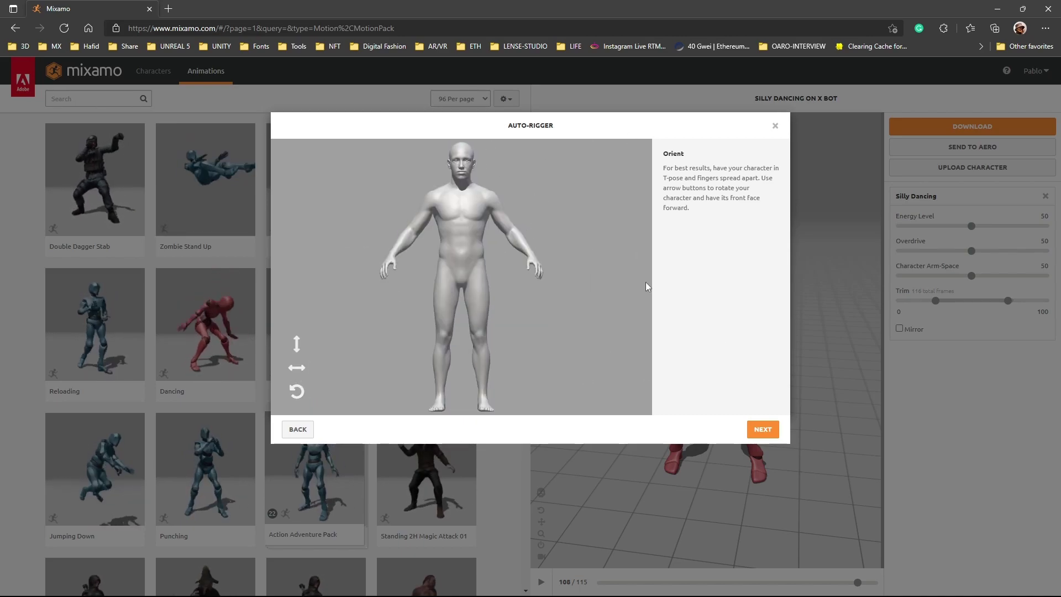
# Accept the orientation, place symmetric chin, wrist, elbow, knee and groin markers with the Standard Skeleton (65), then run and confirm the auto-rigging
pyautogui.click(763, 430)
pyautogui.moveTo(332, 279)
pyautogui.mouseDown()
pyautogui.moveTo(352, 279)
pyautogui.moveTo(451, 209)
pyautogui.moveTo(461, 183)
pyautogui.mouseUp()
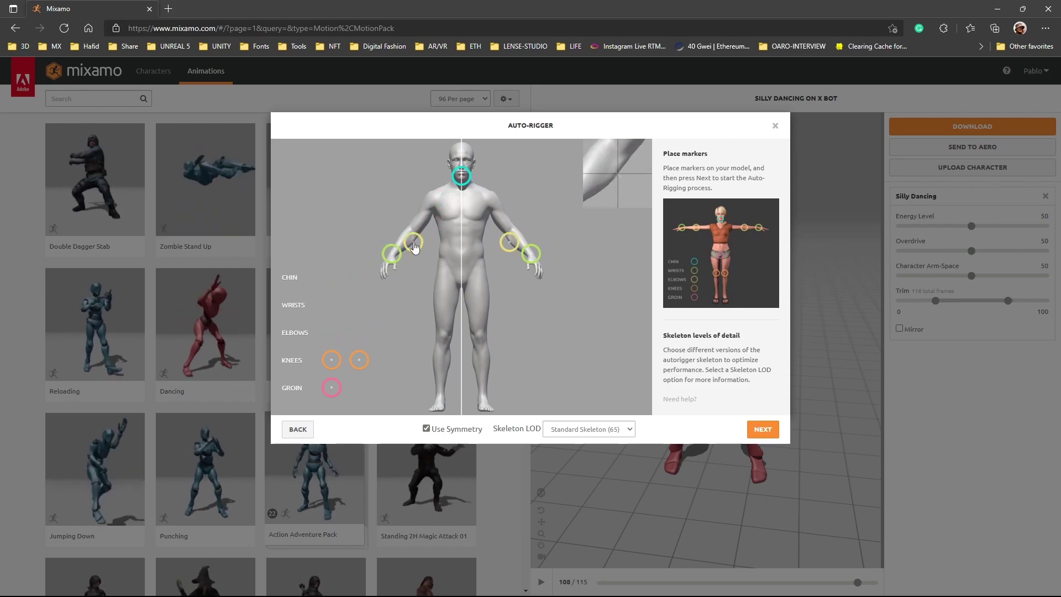
pyautogui.moveTo(332, 332); pyautogui.dragTo(412, 232)
pyautogui.moveTo(332, 360); pyautogui.dragTo(442, 337)
pyautogui.moveTo(332, 388); pyautogui.dragTo(461, 283)
pyautogui.click(763, 430)
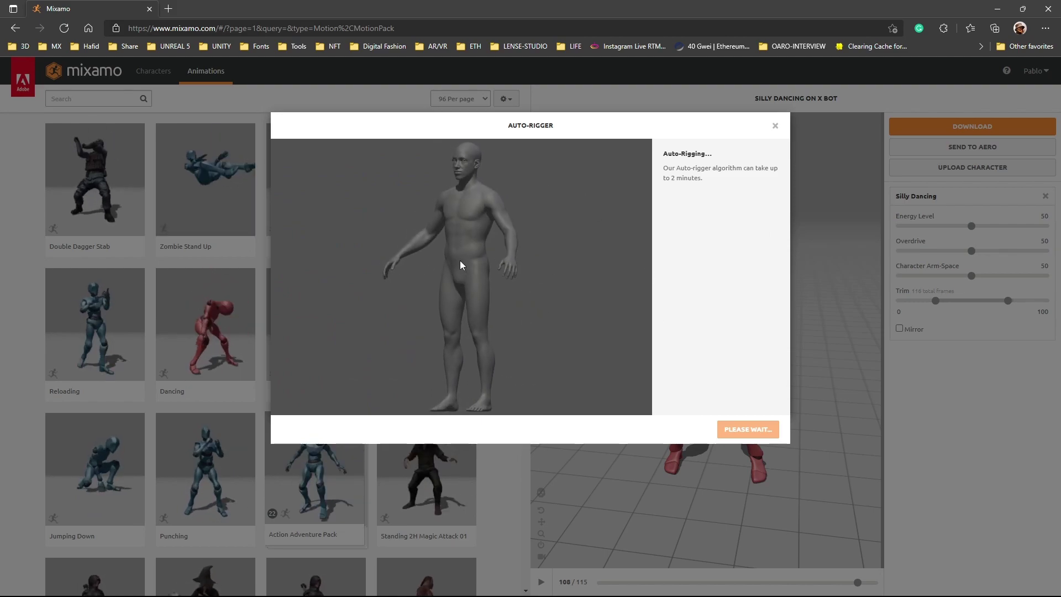
pyautogui.moveTo(512, 291); pyautogui.dragTo(446, 243)
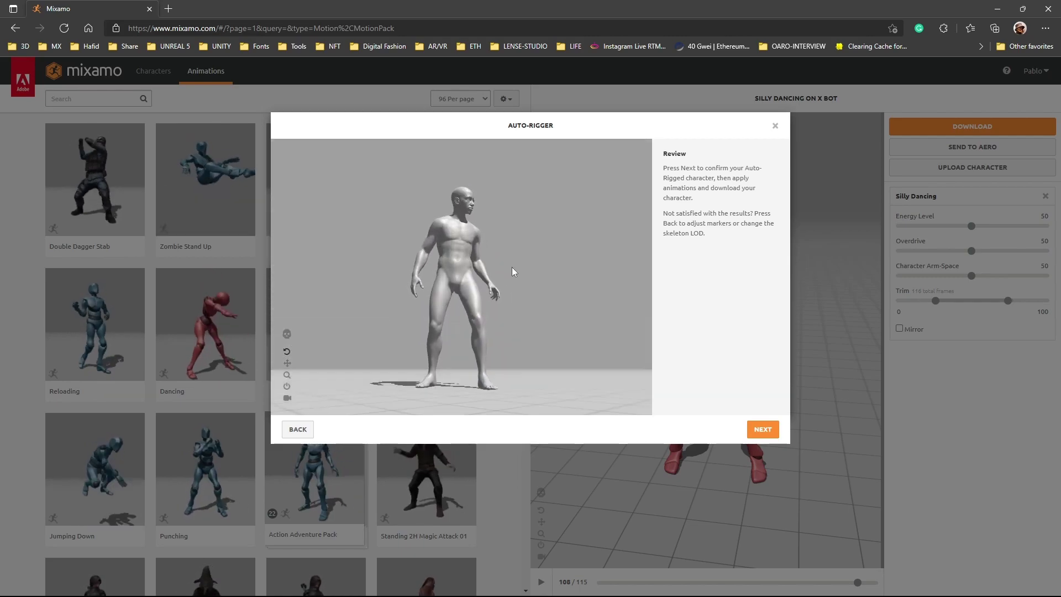
pyautogui.click(763, 429)
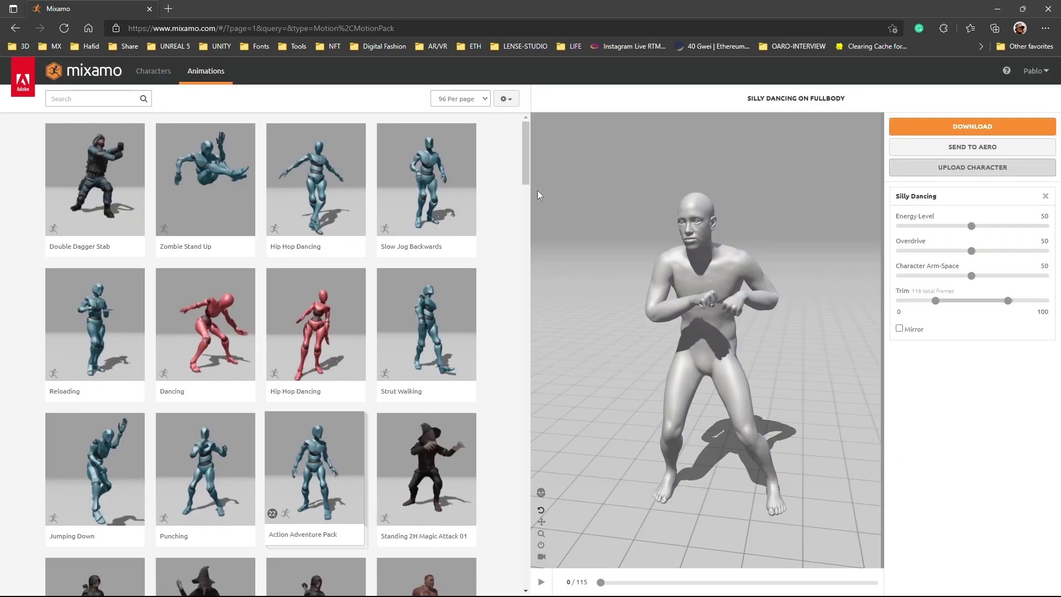
# Apply the Strut Walking animation in place and download it as FBX Binary with skin, 30 frames per second and no keyframe reduction
pyautogui.click(446, 326)
pyautogui.click(900, 372)
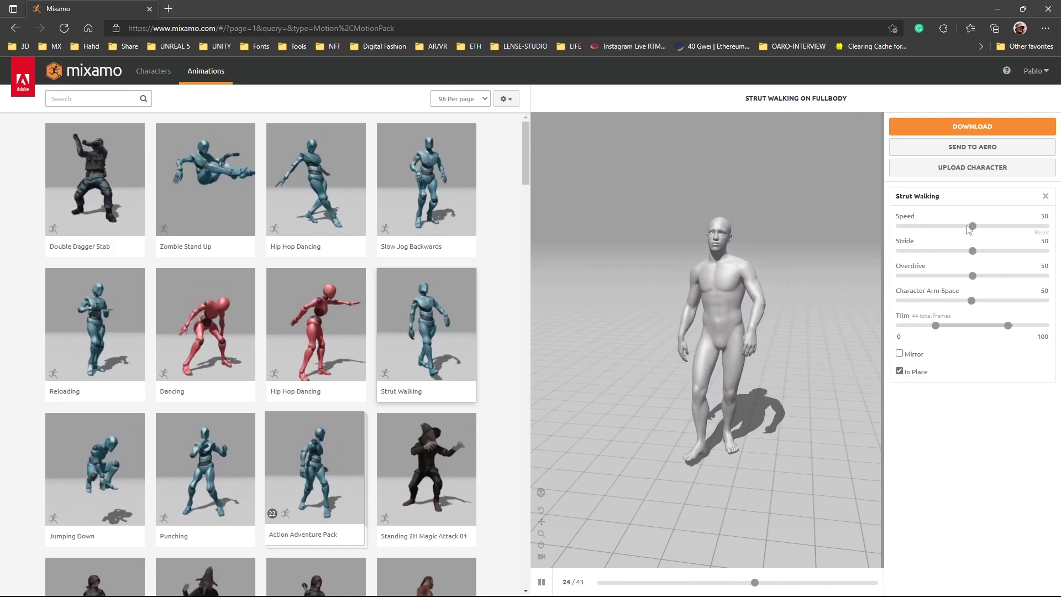
pyautogui.click(965, 128)
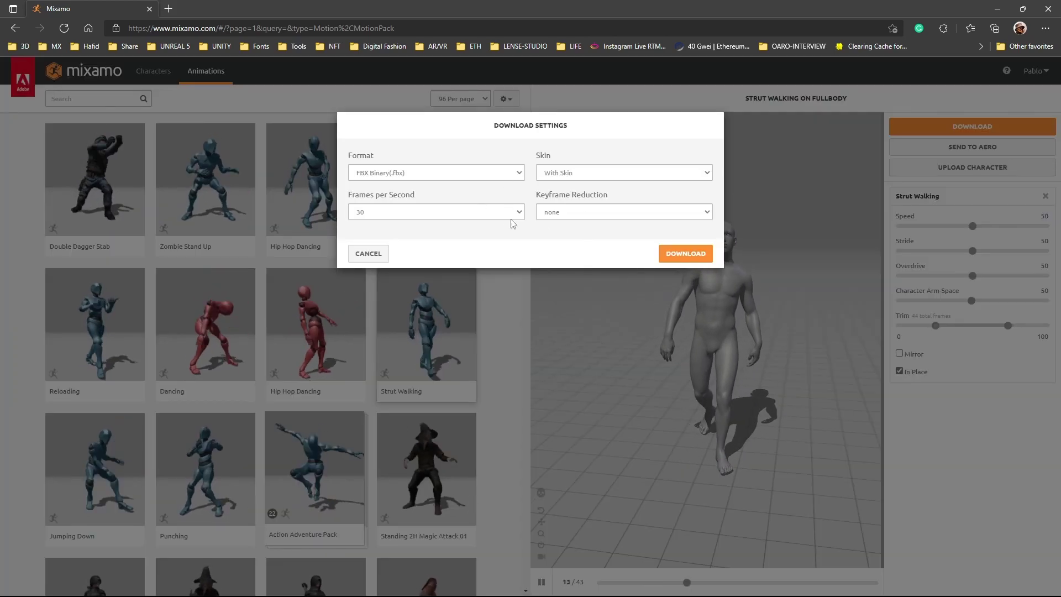
pyautogui.click(683, 254)
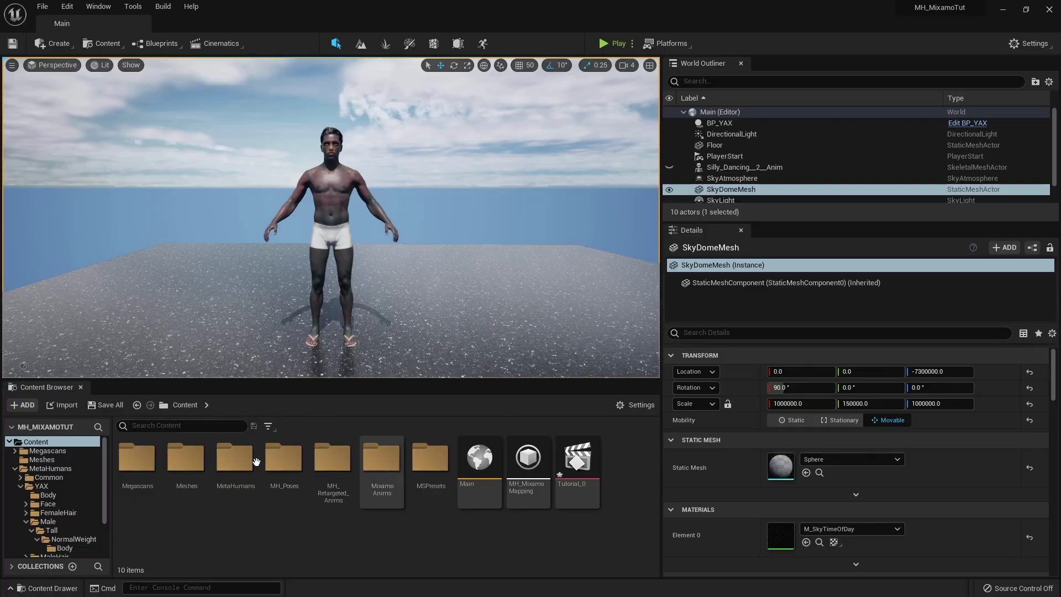
# Switch to Unreal Engine and bring the Strut Walking file from Downloads into the MixamoAnims folder
pyautogui.doubleClick(386, 466)
pyautogui.hotkey('alt', 'Tab')
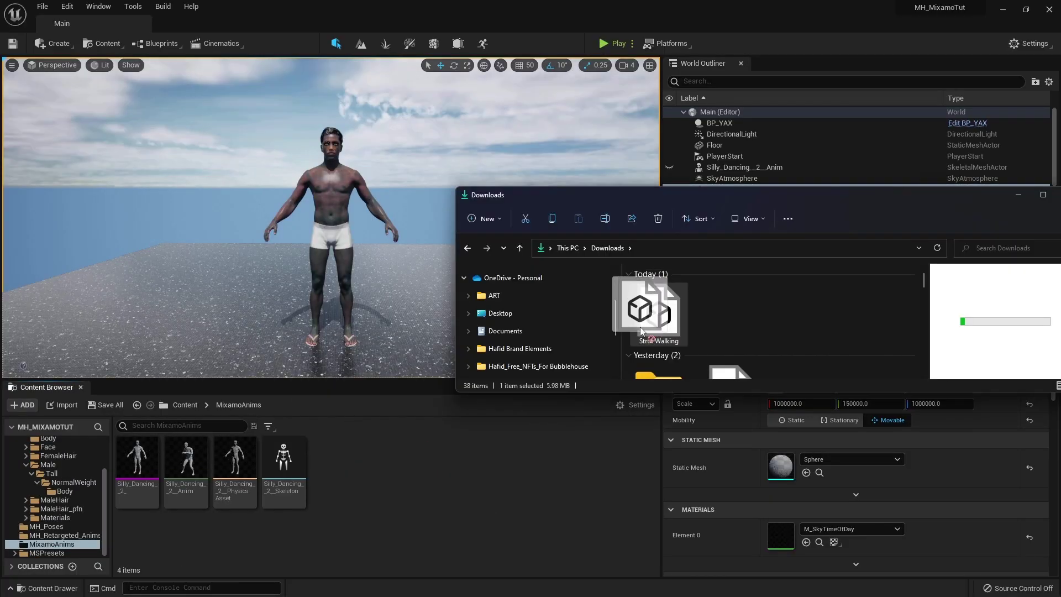
pyautogui.moveTo(640, 327); pyautogui.dragTo(397, 469)
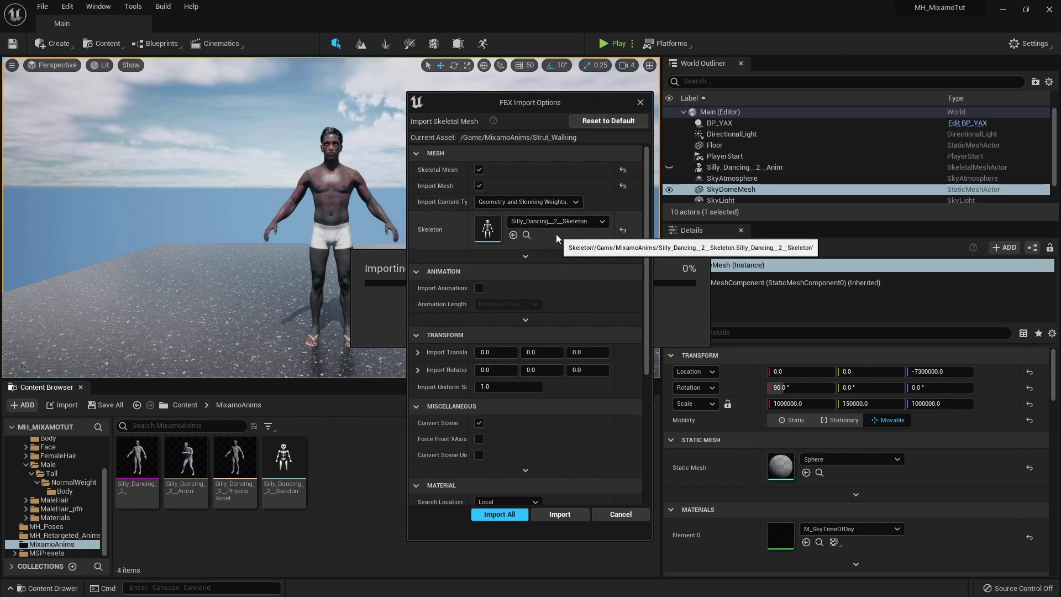
# Import the Strut Walking FBX with the Skeleton reset to None and Import Animations enabled, and dismiss the message log
pyautogui.click(623, 232)
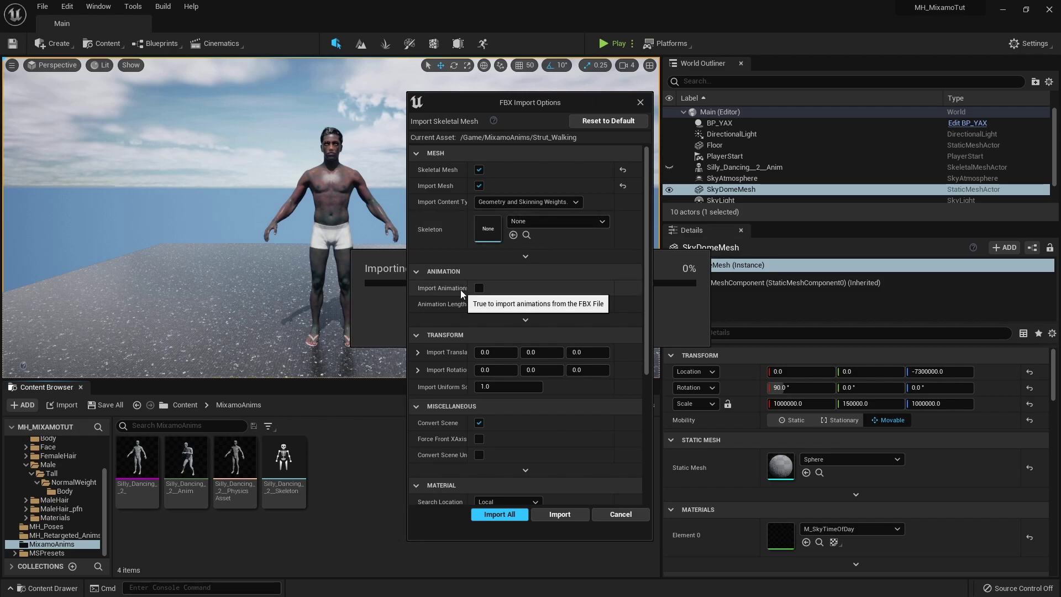
pyautogui.moveTo(467, 291); pyautogui.dragTo(496, 288)
pyautogui.click(503, 289)
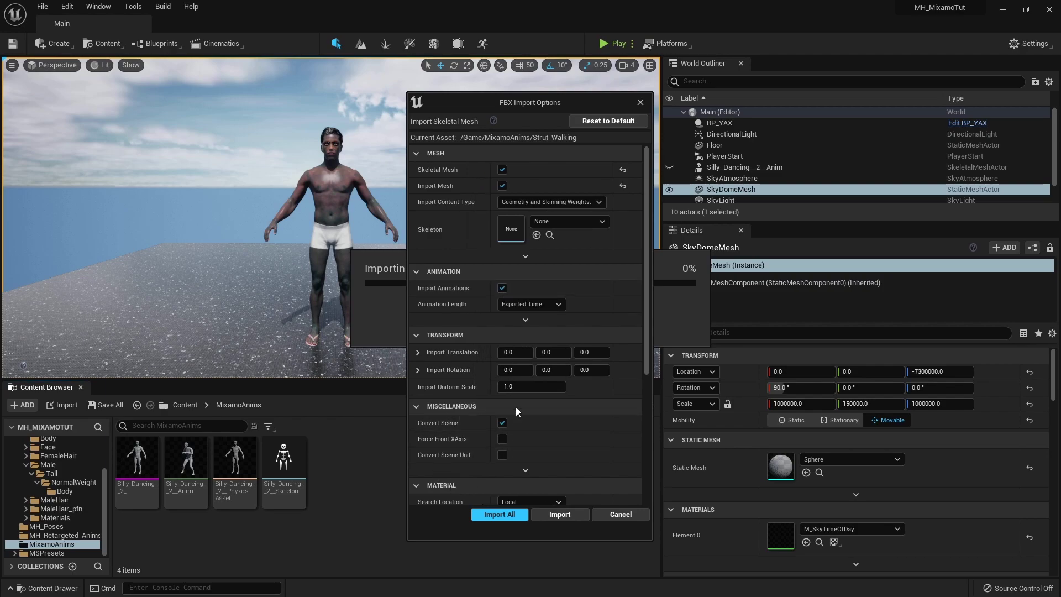
pyautogui.scroll(-5, 514, 497)
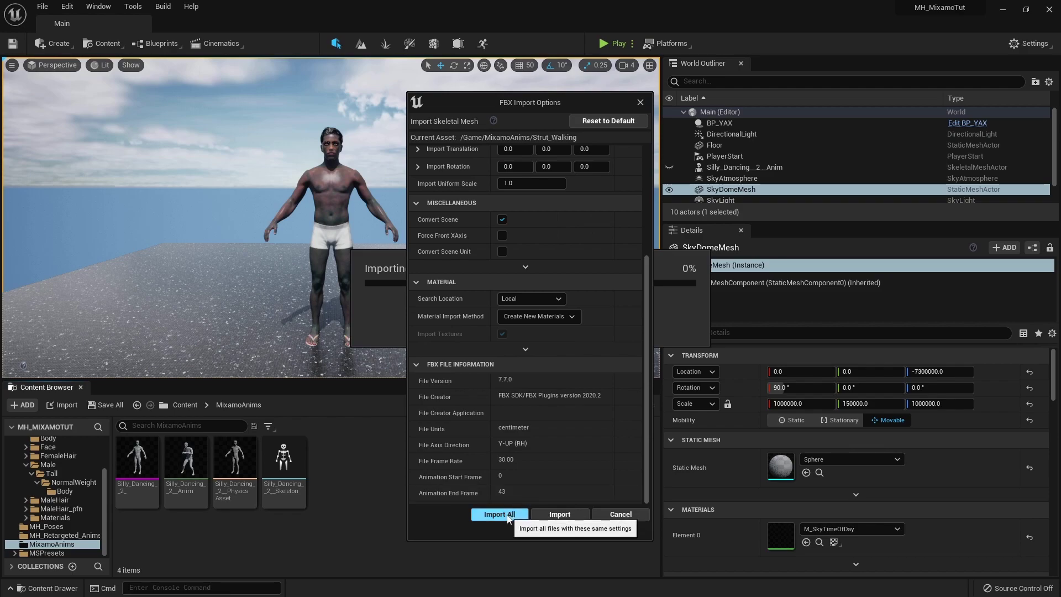
pyautogui.click(499, 515)
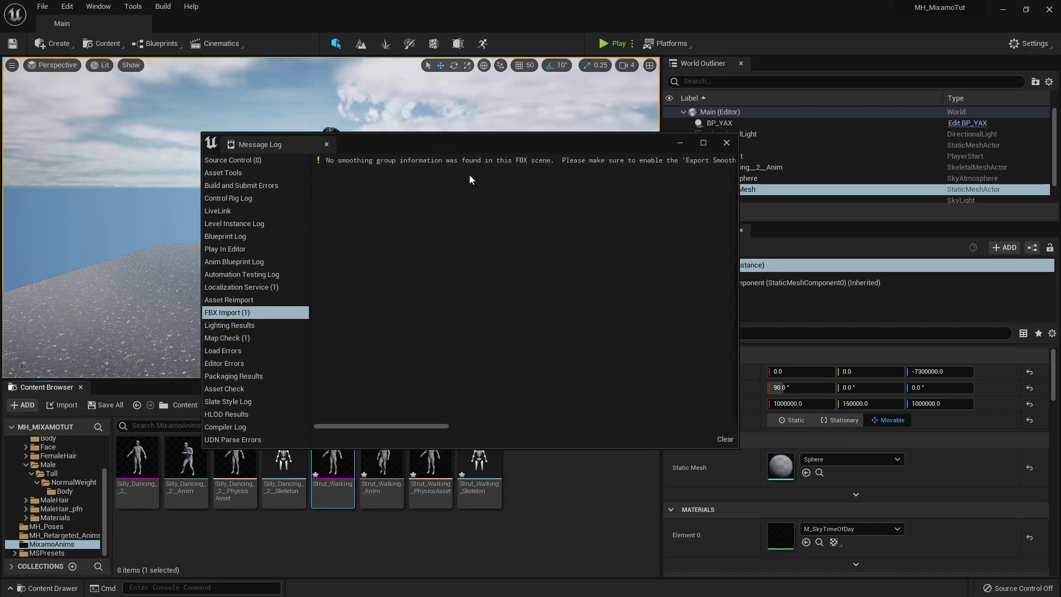
pyautogui.click(727, 142)
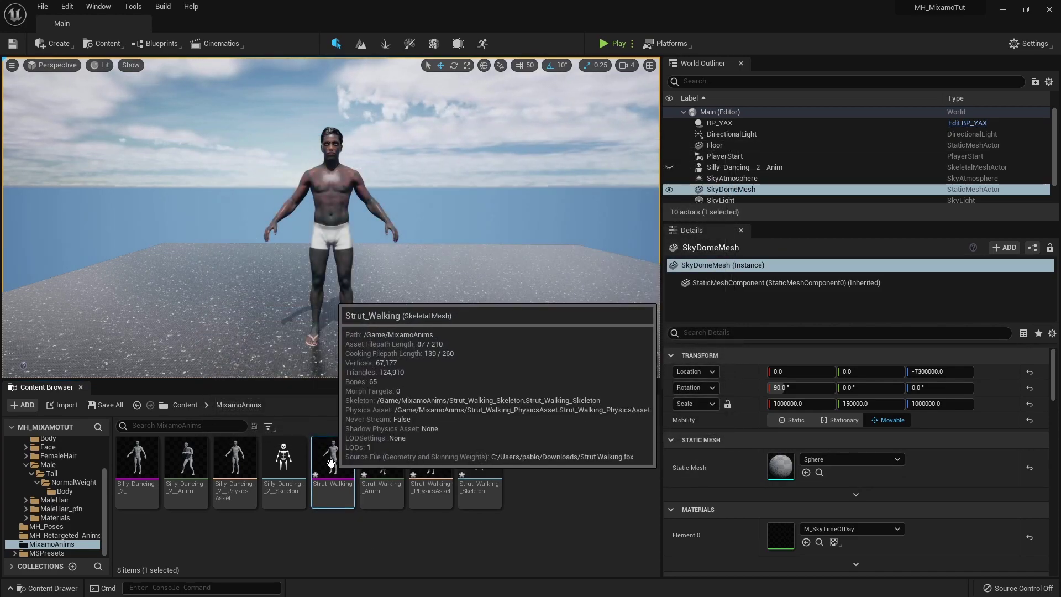
# Place Strut_Walking_Anim in the level beside the MetaHuman and run the scene in Simulate mode
pyautogui.click(382, 460)
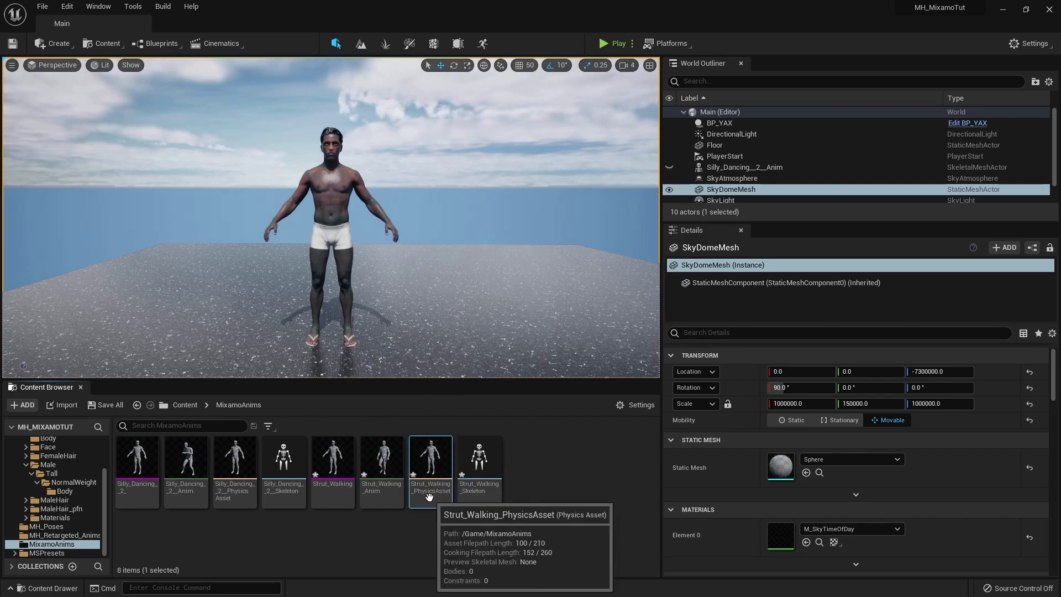
pyautogui.moveTo(381, 460); pyautogui.dragTo(479, 342)
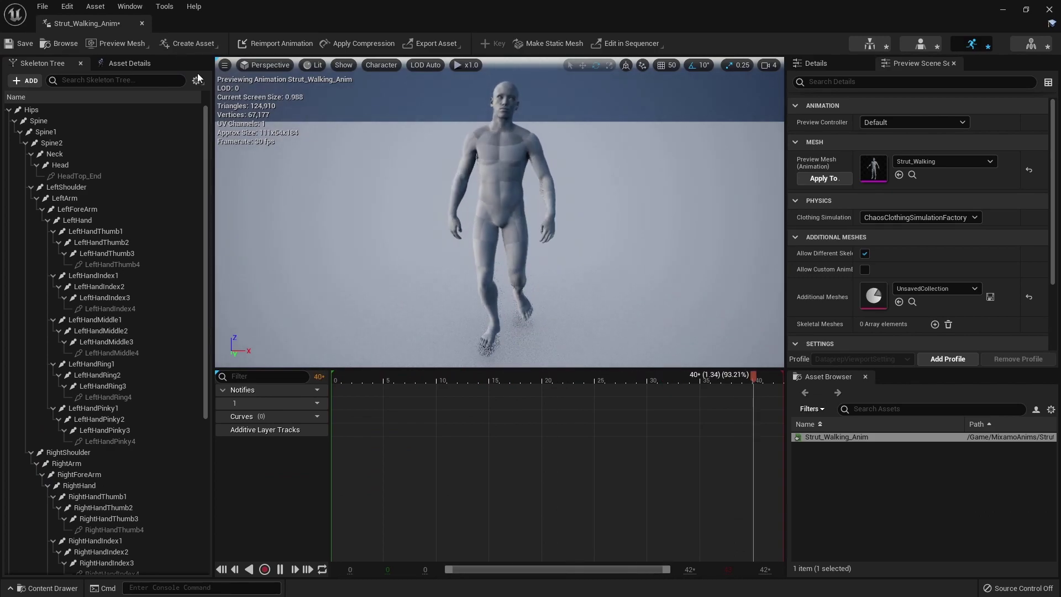
pyautogui.hotkey('alt', 'Tab')
pyautogui.click(632, 47)
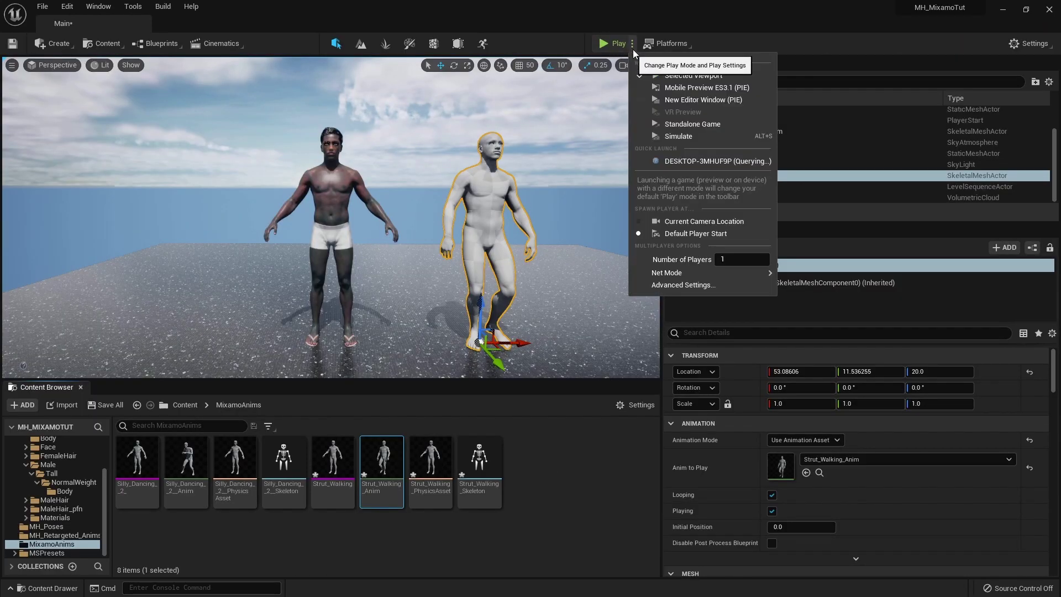
pyautogui.click(691, 133)
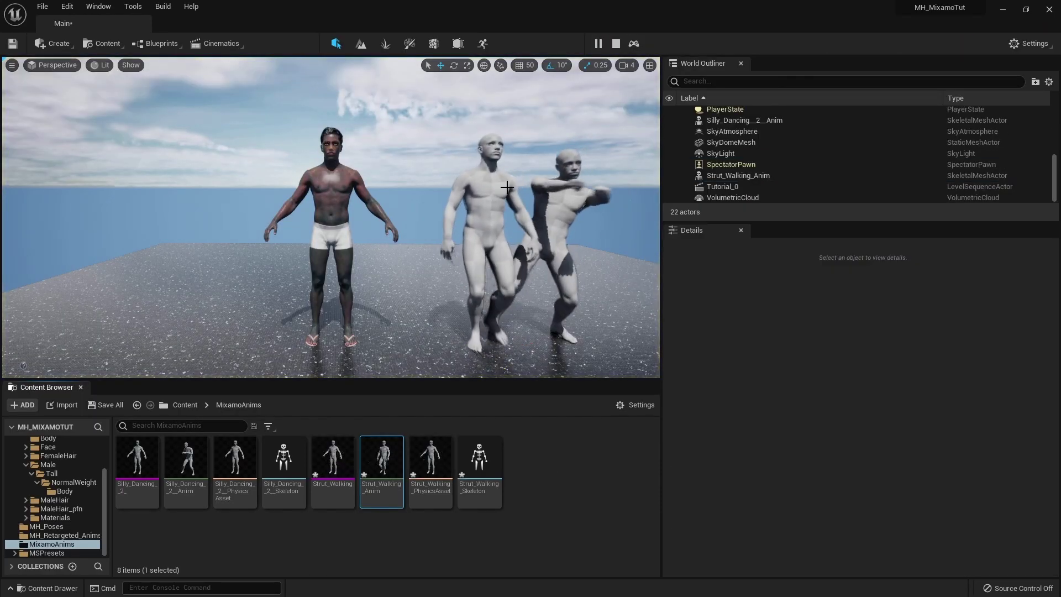
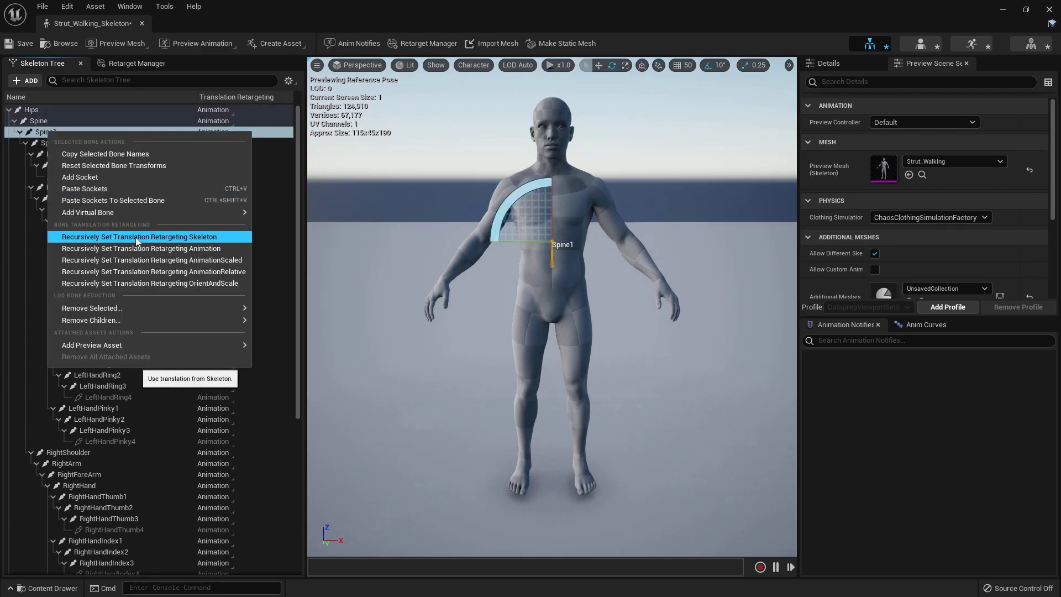
# In Strut_Walking_Skeleton, recursively set translation retargeting to Skeleton for the Spine1, LeftUpLeg and RightUpLeg bones
pyautogui.click(137, 238)
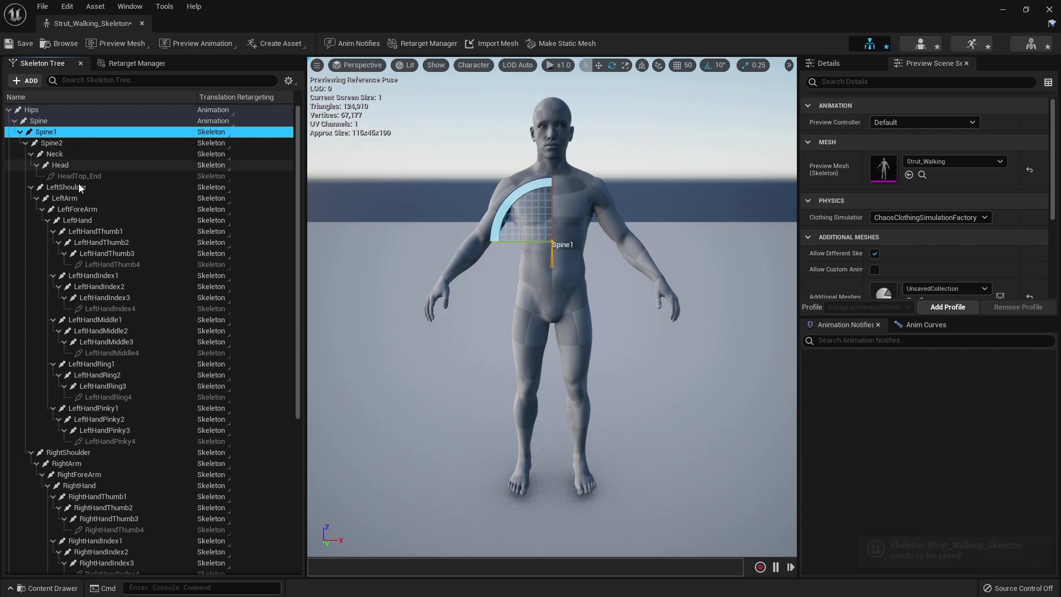
pyautogui.click(19, 132)
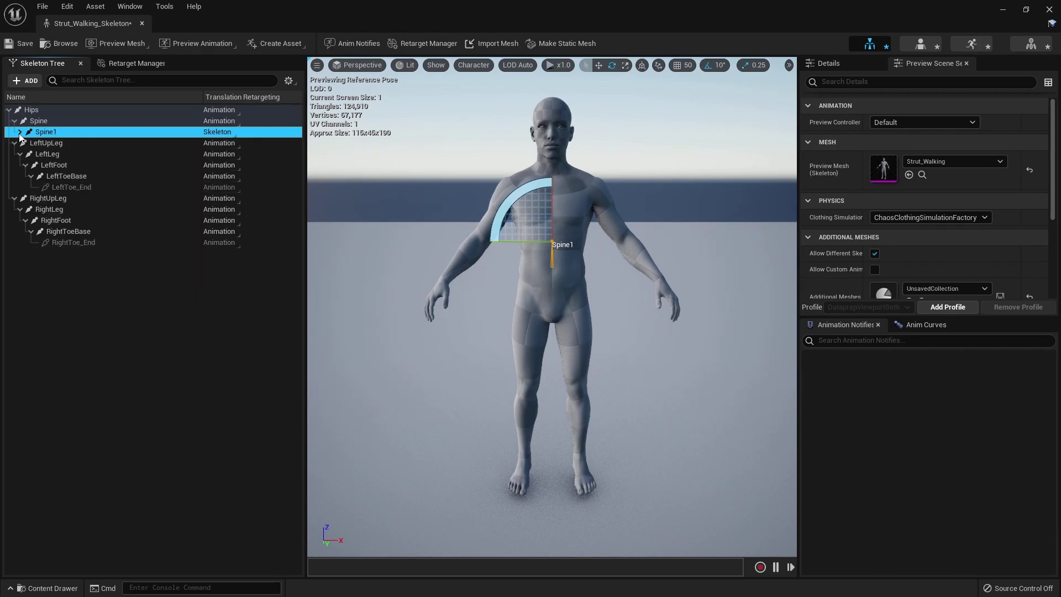
pyautogui.rightClick(55, 144)
pyautogui.click(139, 248)
pyautogui.rightClick(55, 198)
pyautogui.moveTo(101, 283)
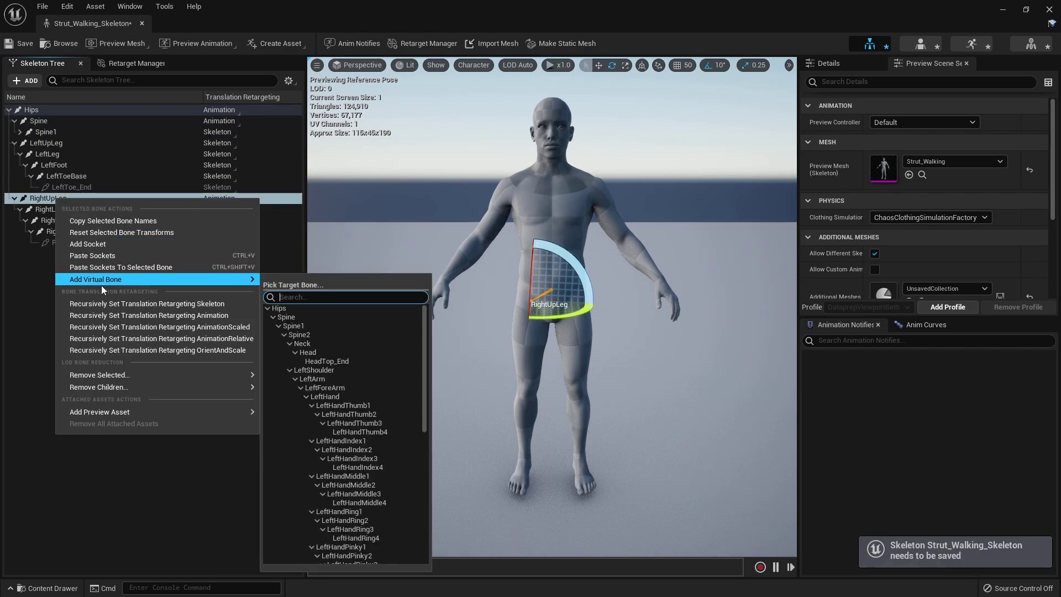
pyautogui.click(185, 102)
# Assign the Humanoid rig to Strut_Walking_Skeleton in the Retarget Manager, auto-map its bones and review the targets
pyautogui.click(134, 66)
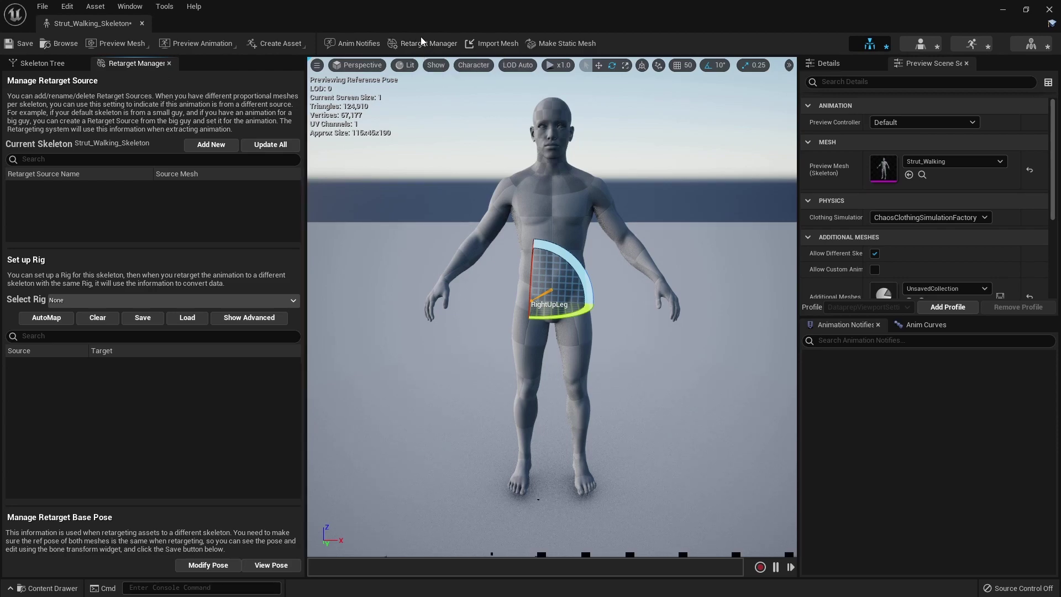
pyautogui.click(81, 301)
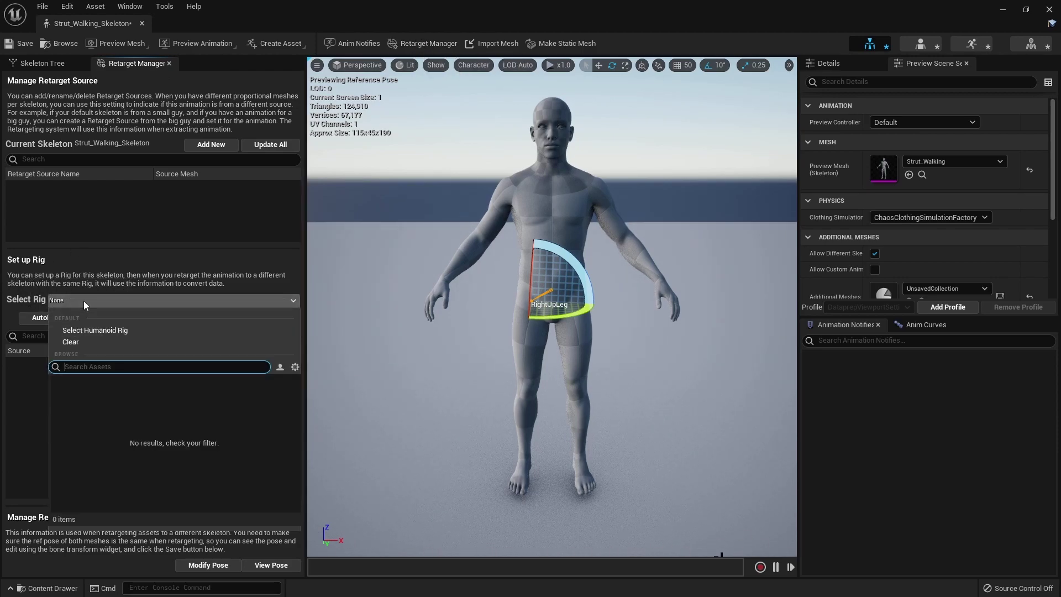
pyautogui.click(135, 332)
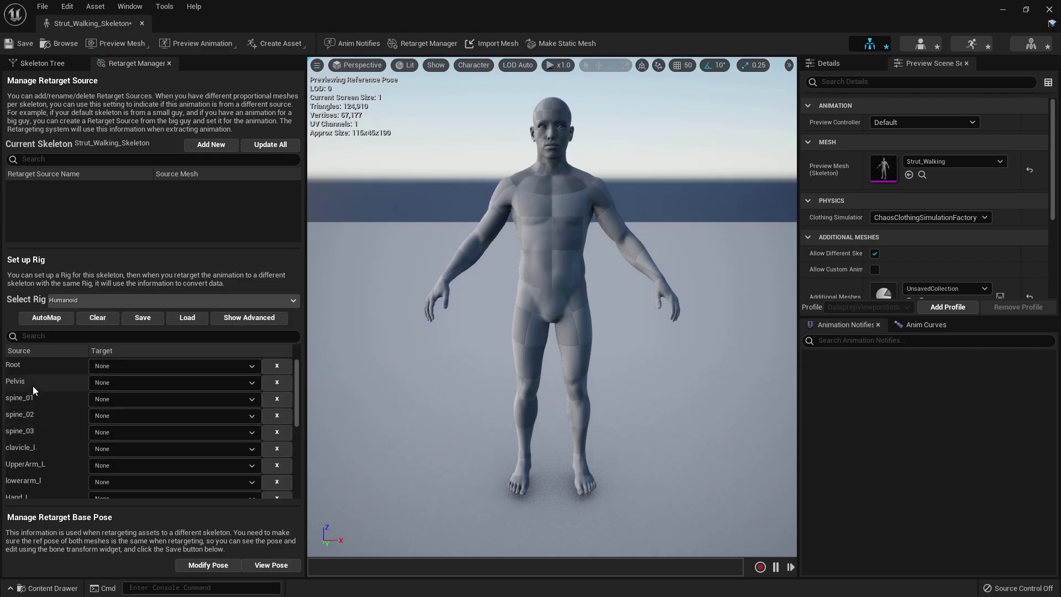
pyautogui.scroll(-5, 32, 379)
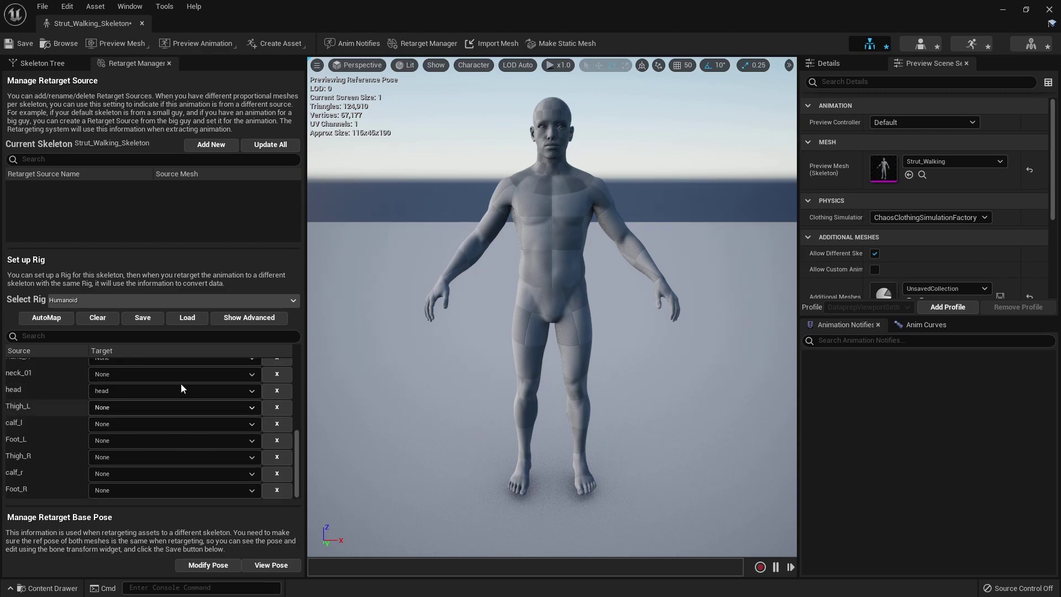
pyautogui.scroll(1, 166, 414)
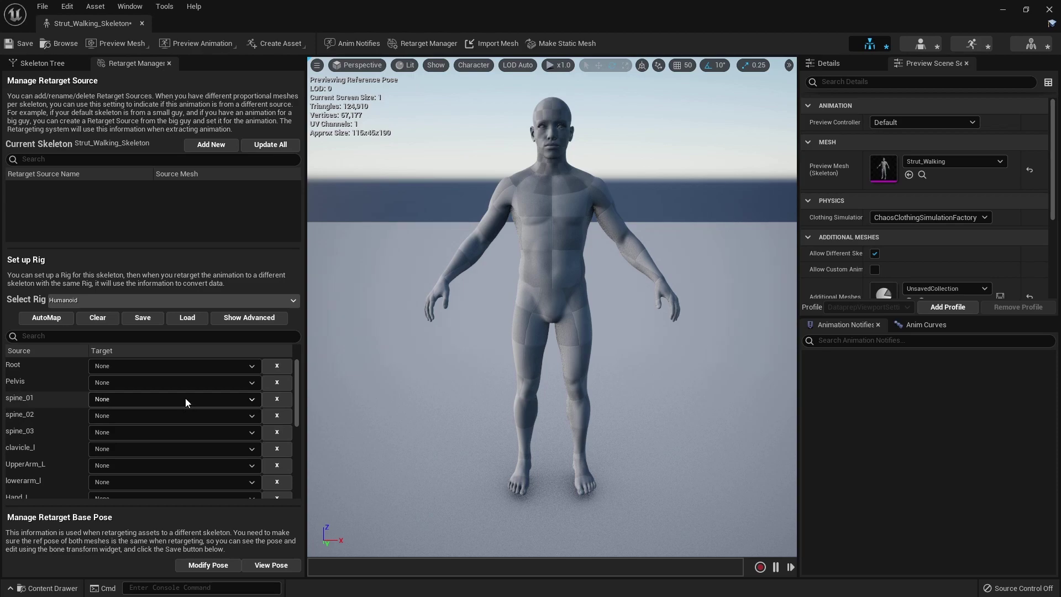
pyautogui.click(46, 318)
pyautogui.scroll(-5, 68, 387)
pyautogui.scroll(3, 68, 408)
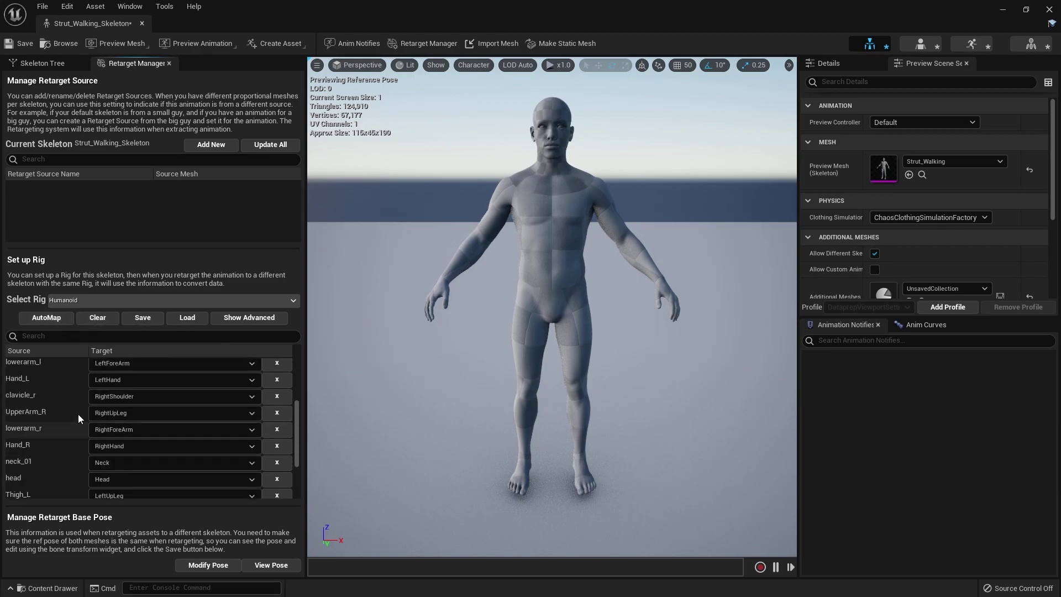
# Review the auto-mapped base and advanced bone targets of the Humanoid rig, including the finger bones
pyautogui.scroll(4, 166, 421)
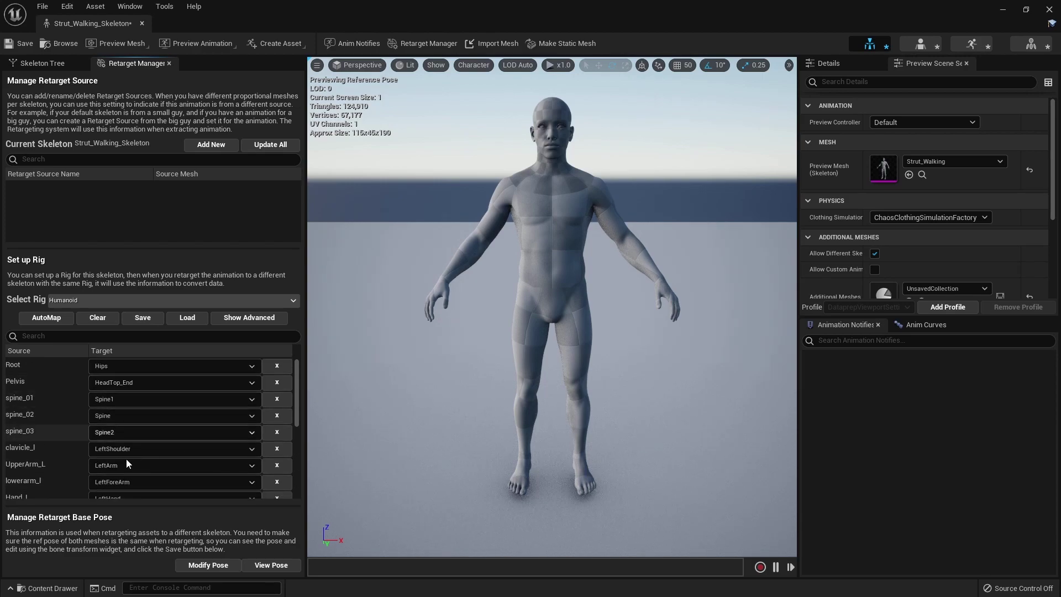
pyautogui.click(248, 320)
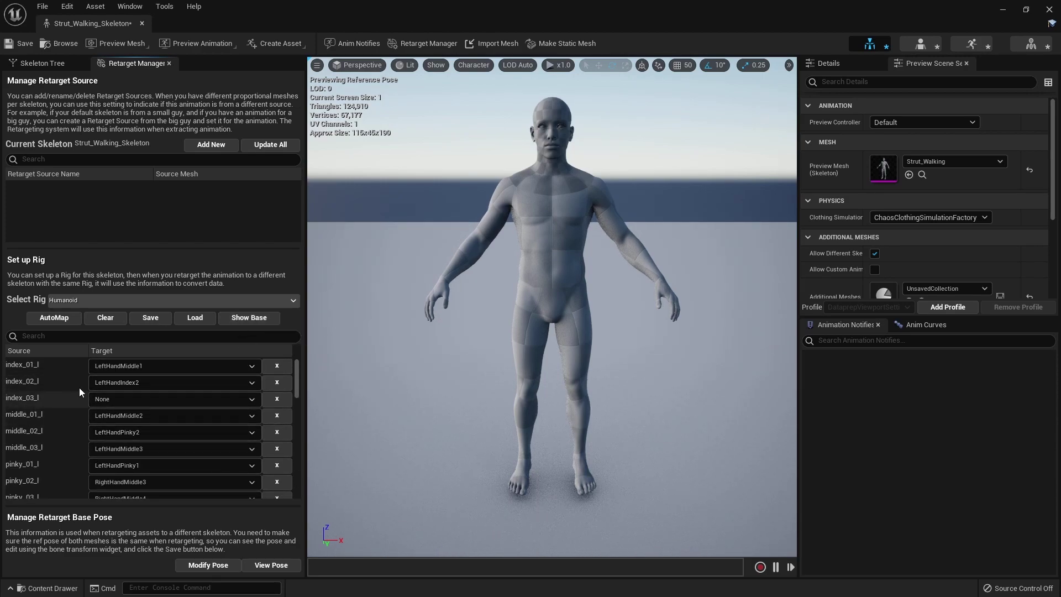
pyautogui.scroll(-1, 111, 415)
pyautogui.scroll(-3, 134, 403)
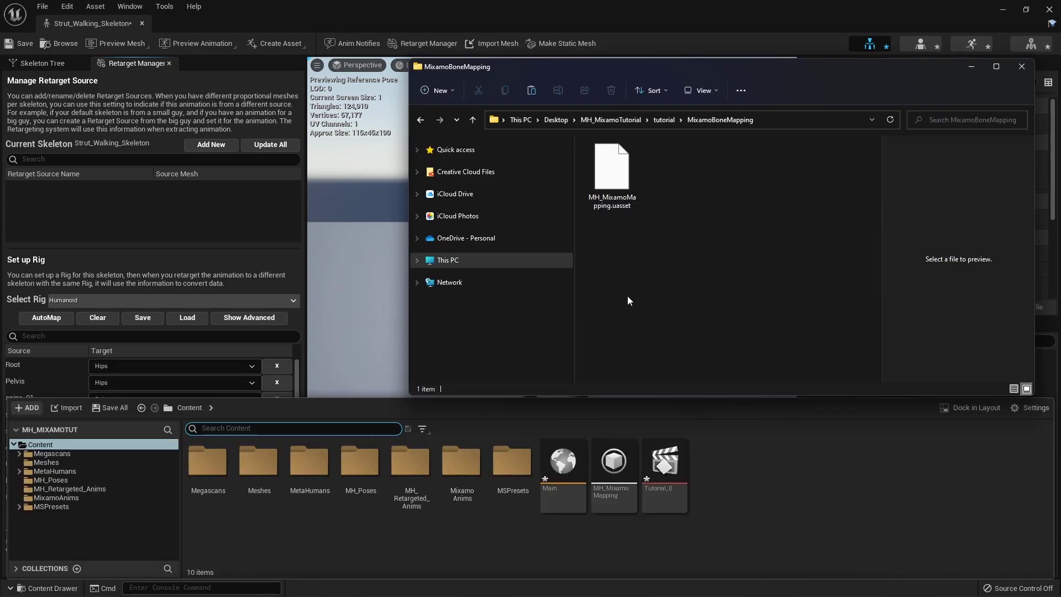
# Locate MH_MixamoMapping.uasset in the MixamoBoneMapping folder and the matching asset in the project's Content folder
pyautogui.click(612, 174)
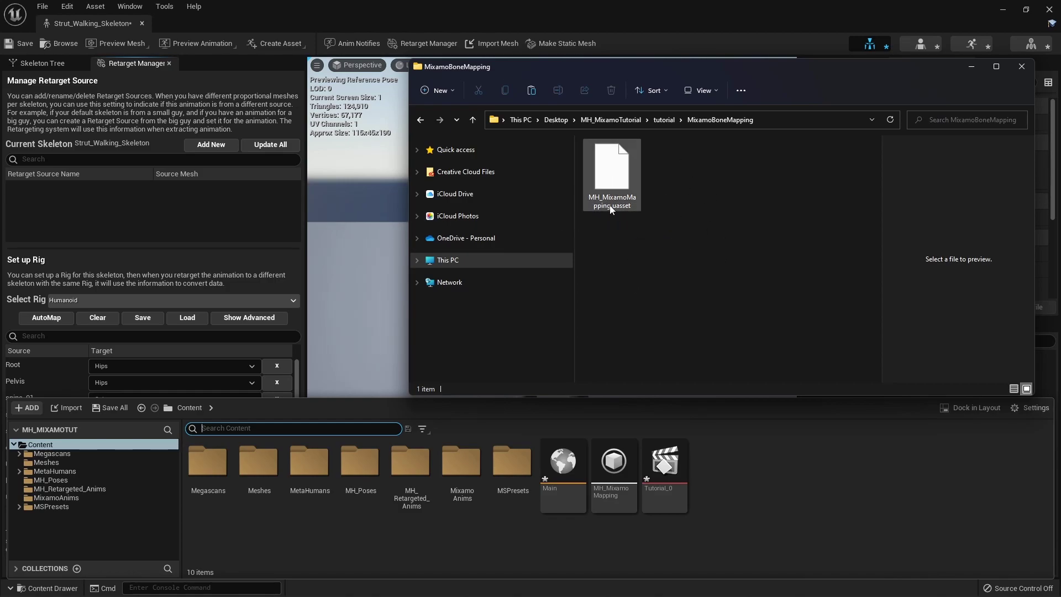
pyautogui.click(620, 193)
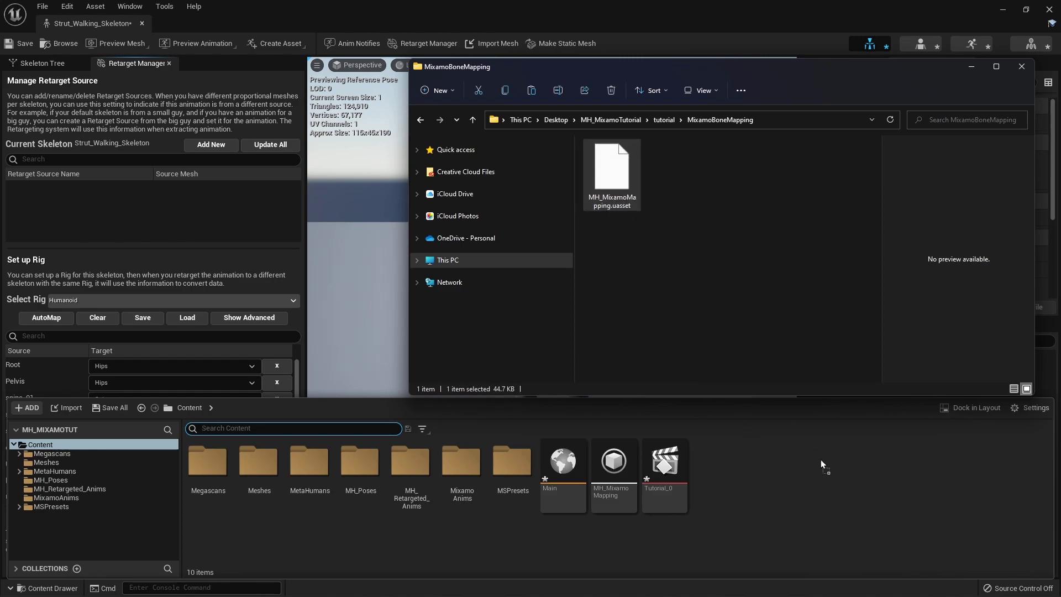
pyautogui.moveTo(761, 468); pyautogui.dragTo(611, 464)
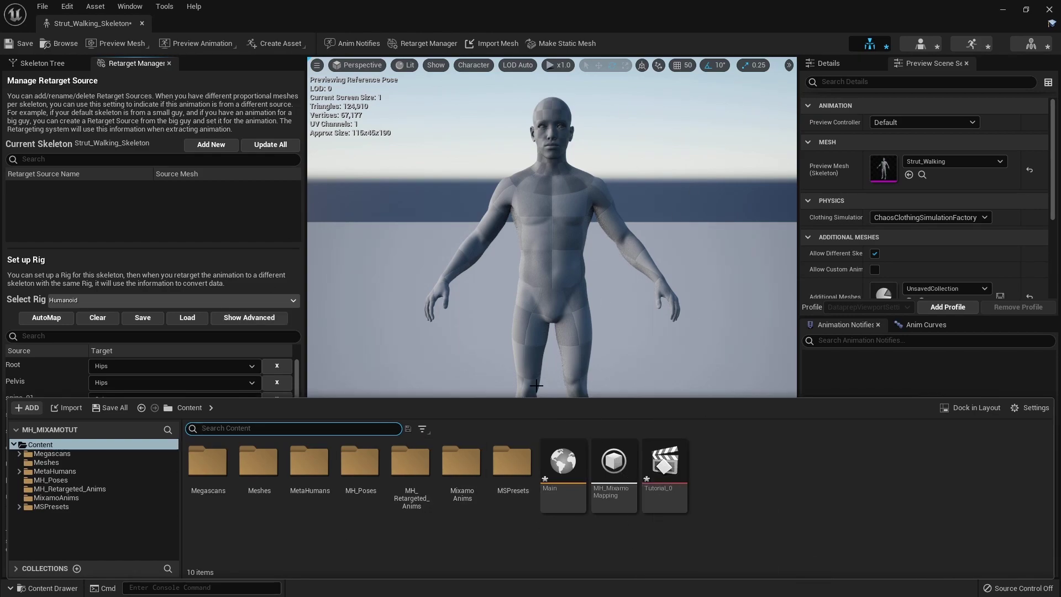
# Load the MH_MixamoMapping bone mapping into the Humanoid rig of Strut_Walking_Skeleton and check its advanced targets
pyautogui.click(249, 318)
pyautogui.scroll(-15, 87, 406)
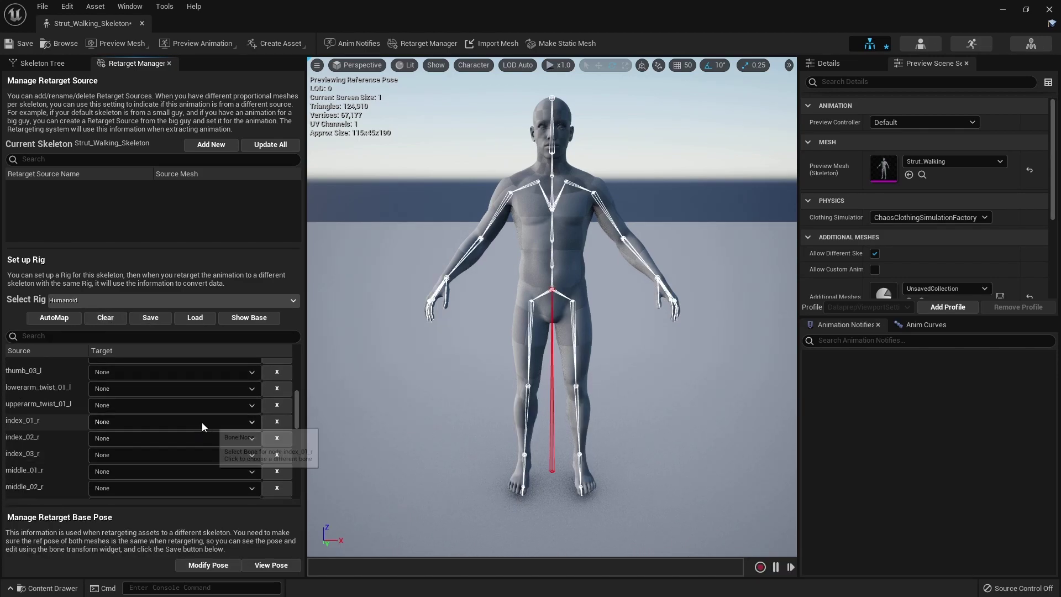
pyautogui.click(248, 318)
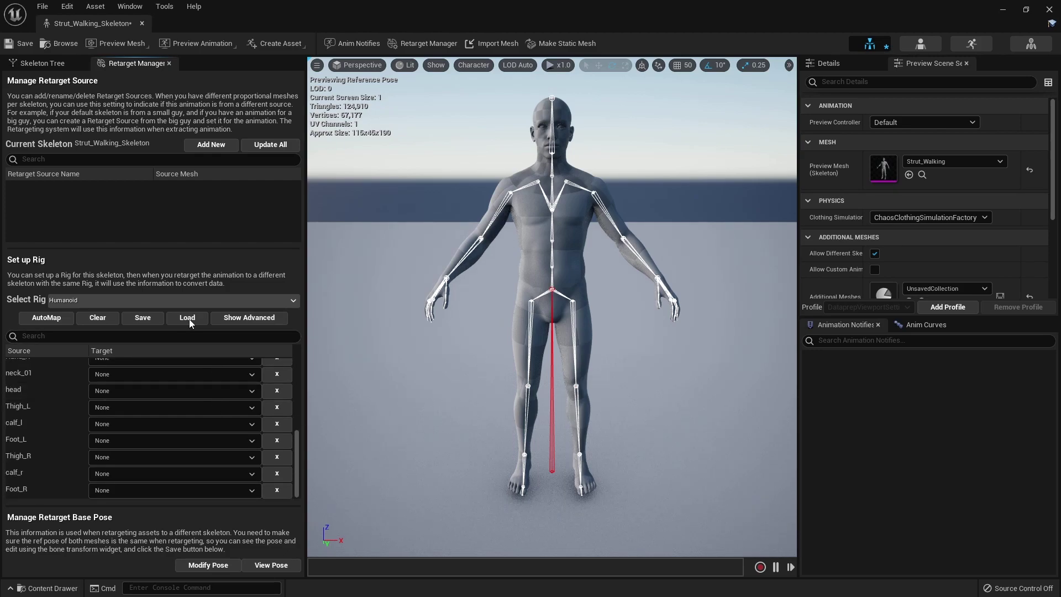
pyautogui.click(187, 318)
pyautogui.click(216, 209)
pyautogui.scroll(-10, 174, 398)
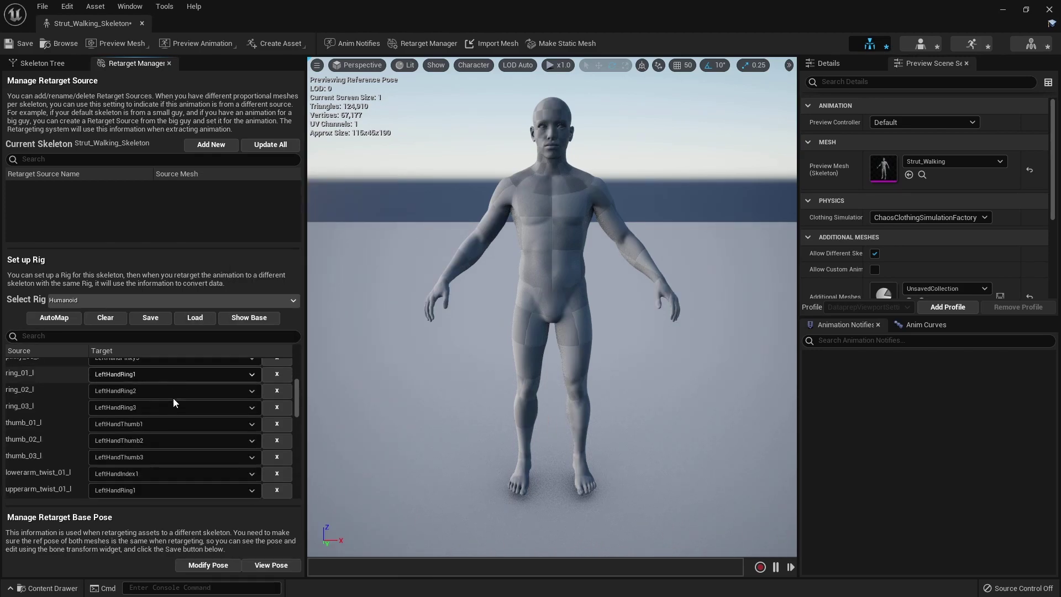
# Review the loaded base bone targets, then save and close Strut_Walking_Skeleton
pyautogui.click(243, 319)
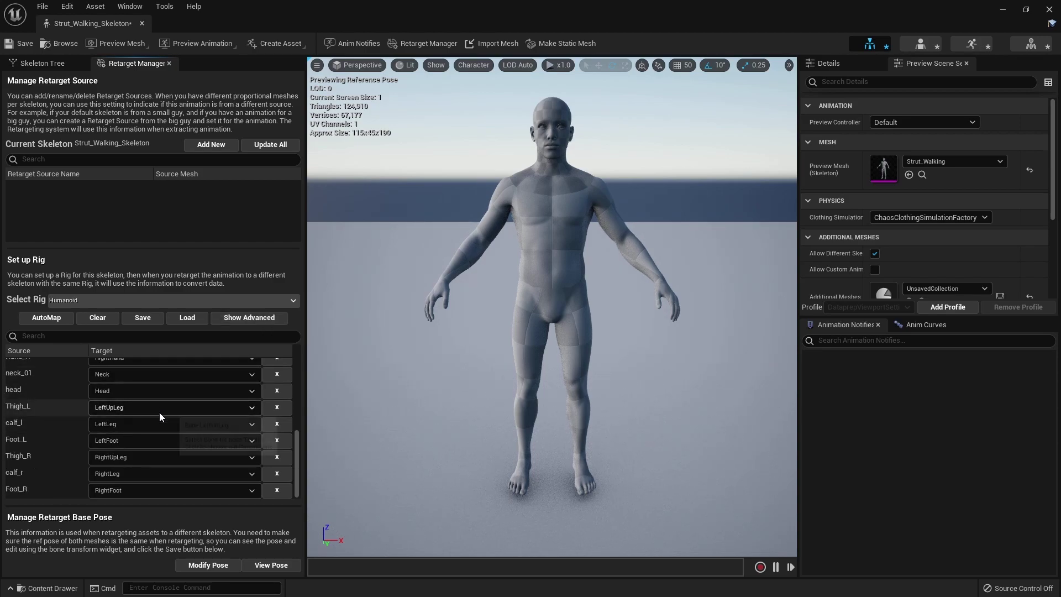
pyautogui.scroll(5, 159, 412)
pyautogui.hotkey('ctrl', 's')
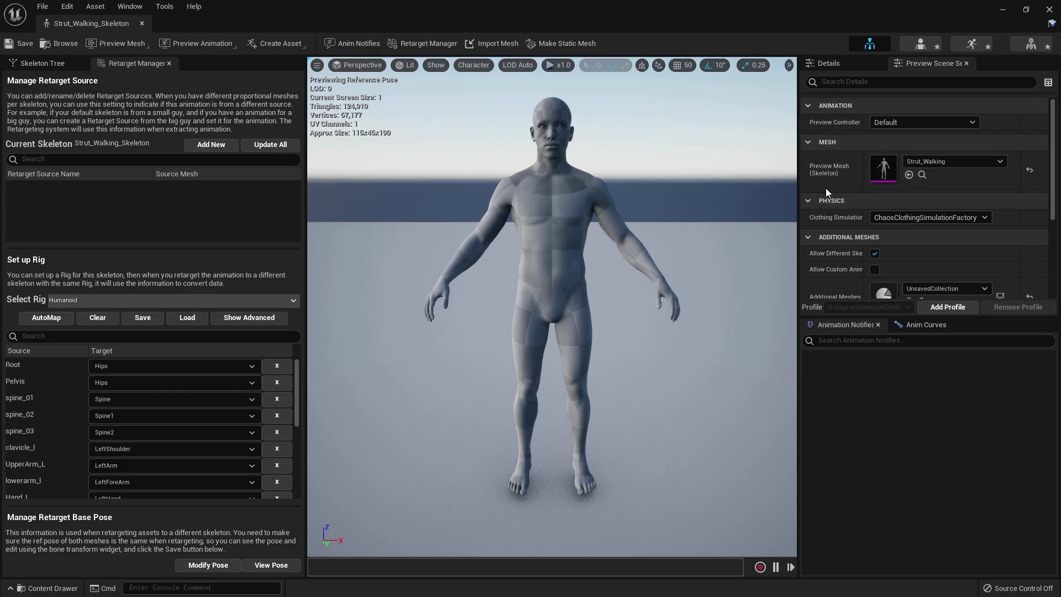
pyautogui.click(142, 24)
# Open the m_tal_nrw_body mesh from the Body component of BP_YAX and switch to its skeleton, metahuman_base_skel
pyautogui.click(720, 123)
pyautogui.click(717, 297)
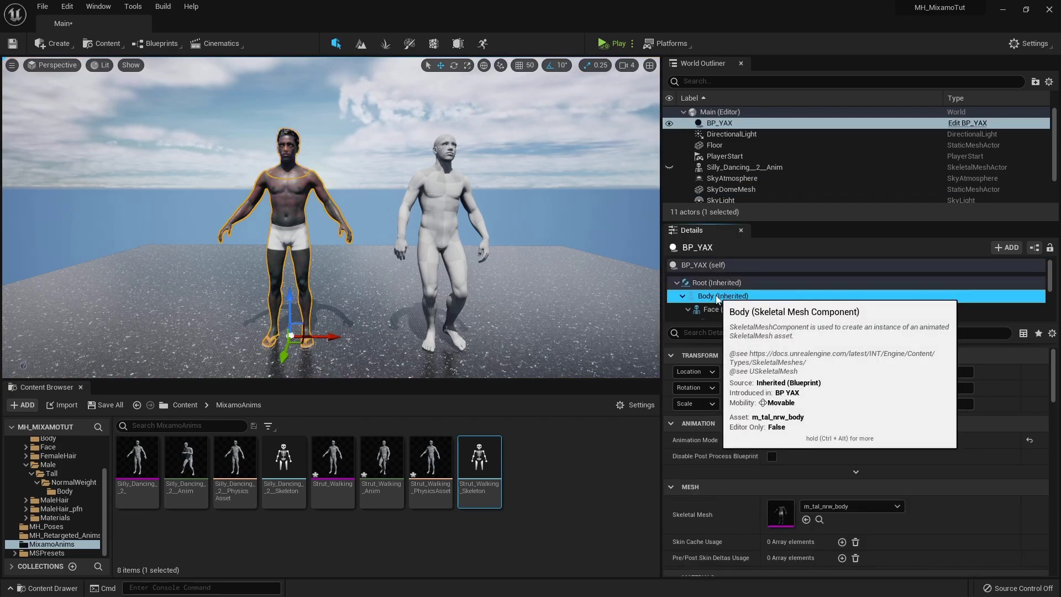
pyautogui.doubleClick(781, 513)
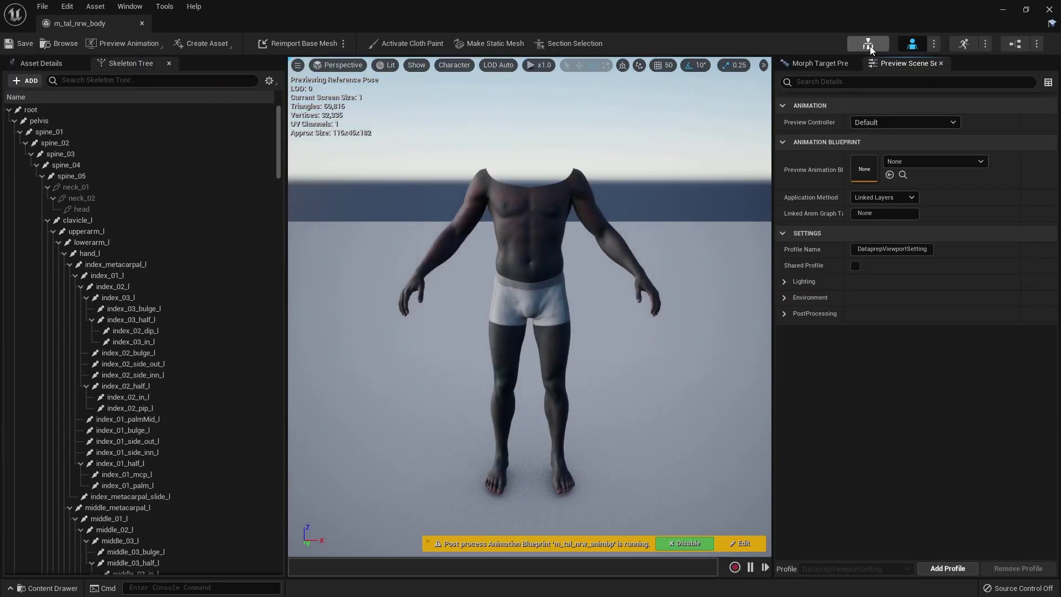
pyautogui.click(869, 43)
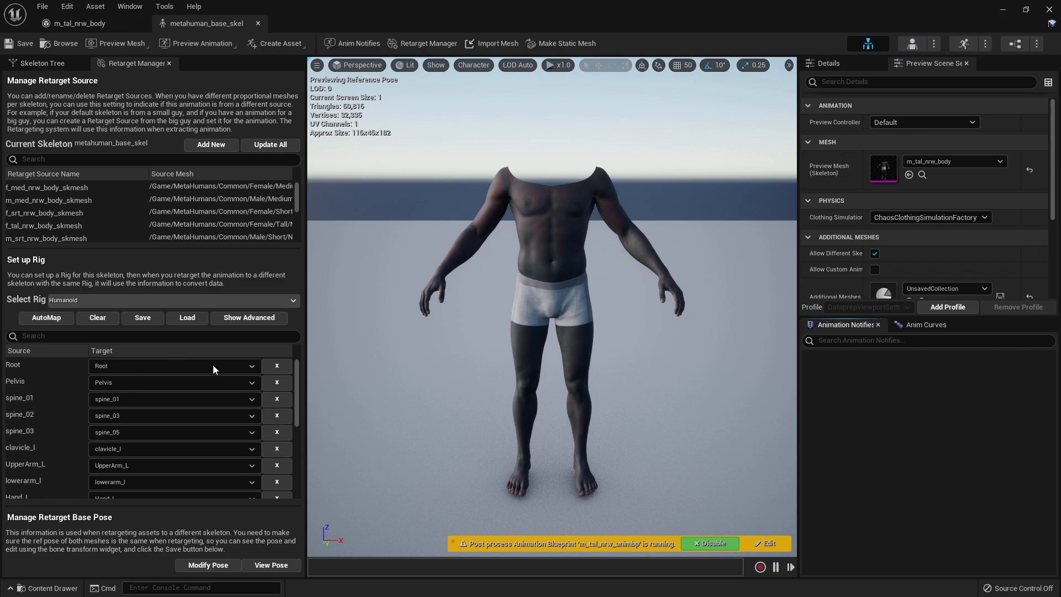
# Assign the Humanoid rig to metahuman_base_skel, keeping spine_02 mapped to spine_03 and spine_03 mapped to spine_05
pyautogui.click(82, 299)
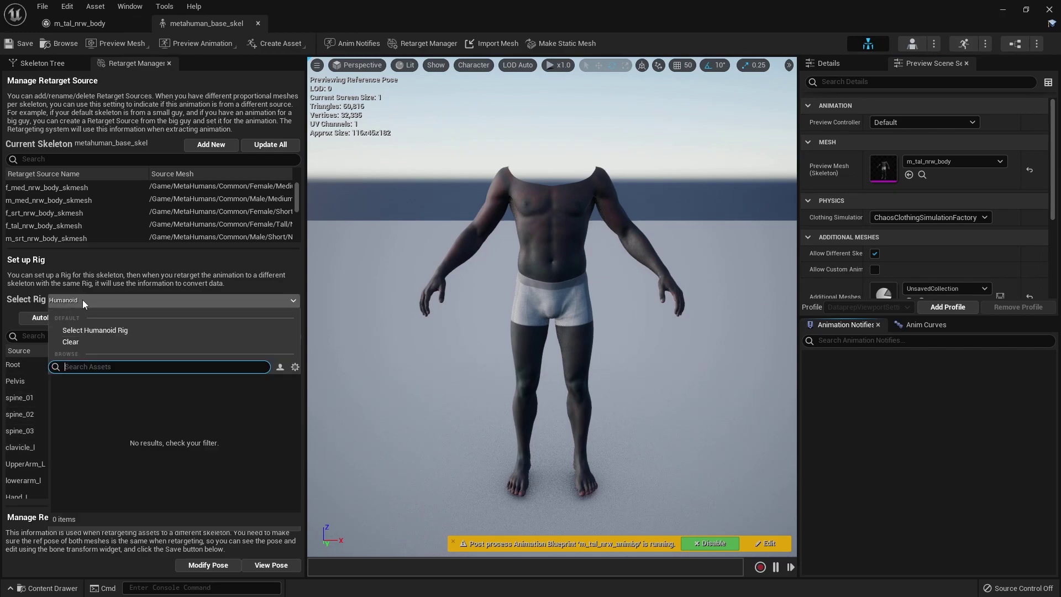
pyautogui.click(124, 330)
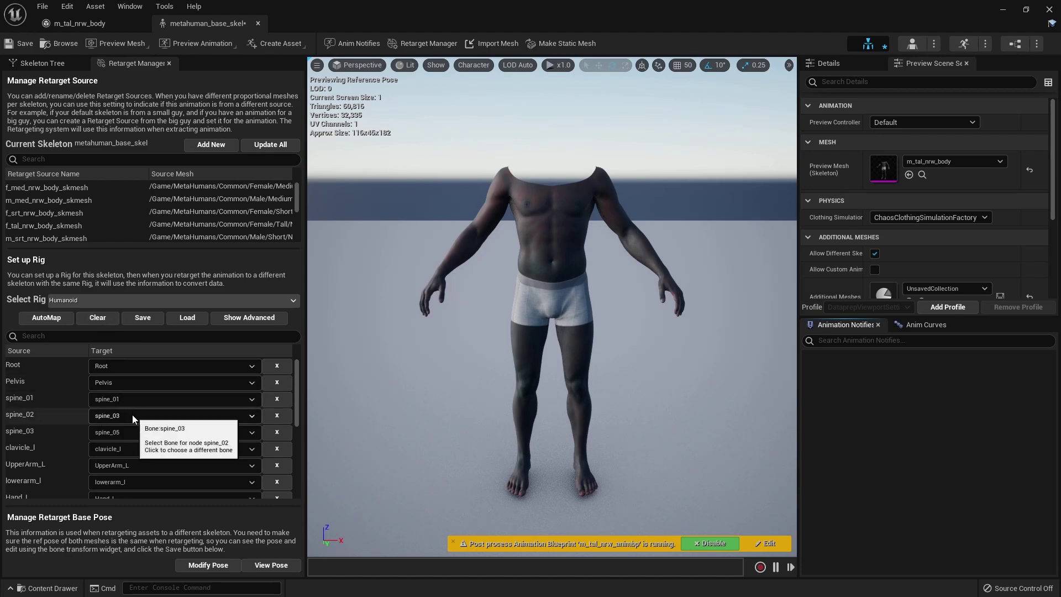
pyautogui.click(124, 416)
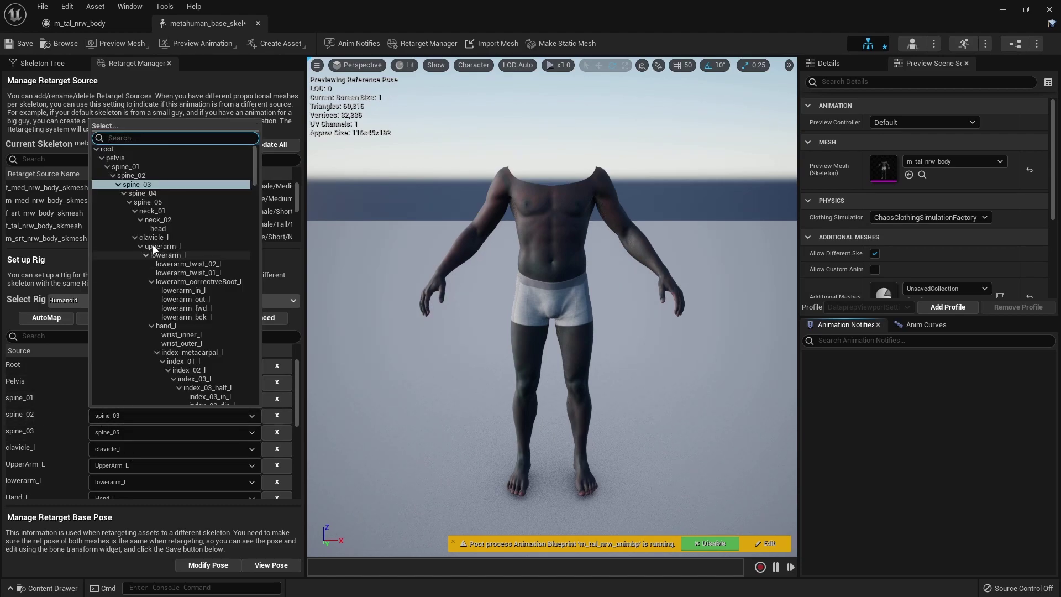
pyautogui.click(117, 433)
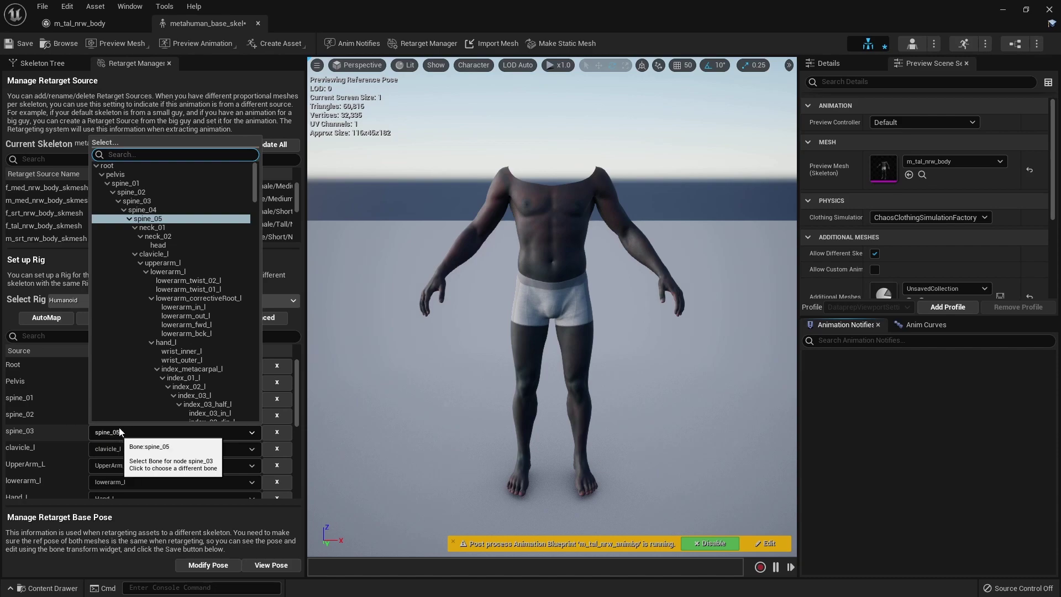
pyautogui.click(156, 220)
# Show the retargeting options for the metahuman_base_skel bones and check translation retargeting down the whole hierarchy
pyautogui.click(59, 65)
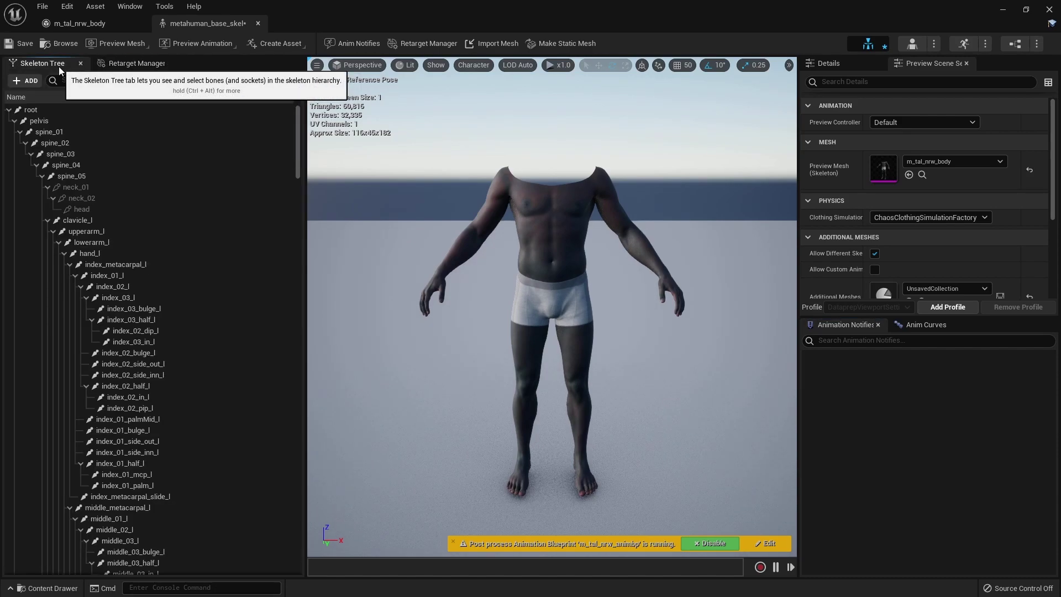
pyautogui.click(289, 81)
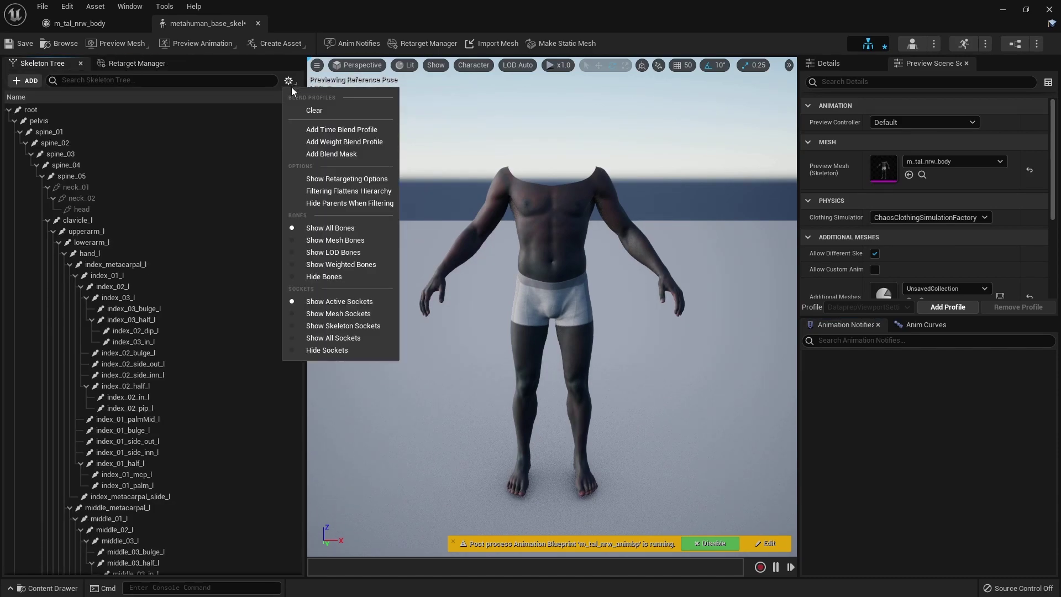
pyautogui.click(339, 176)
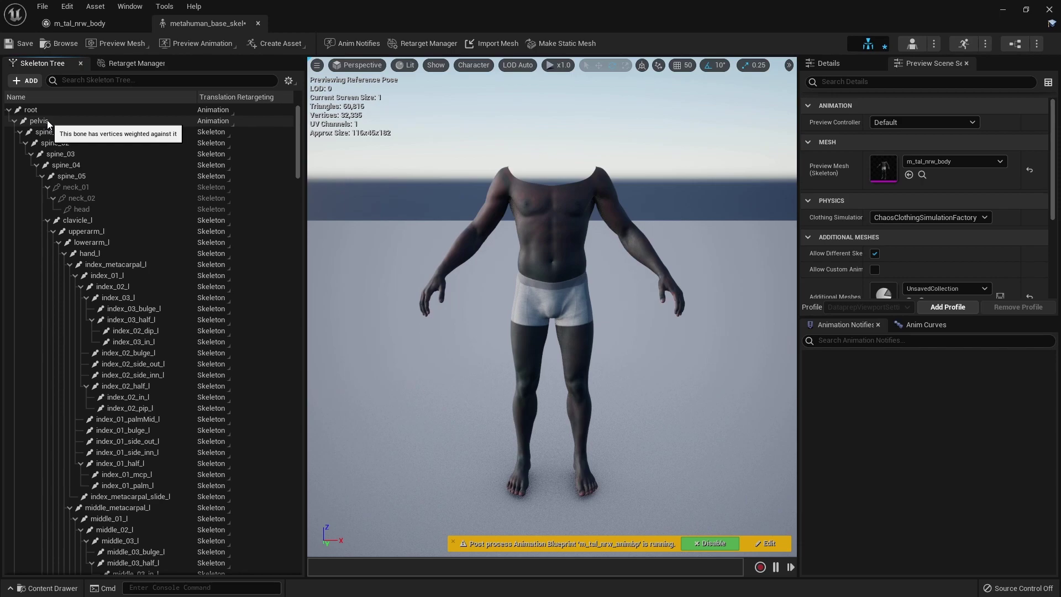
pyautogui.moveTo(296, 124); pyautogui.dragTo(302, 547)
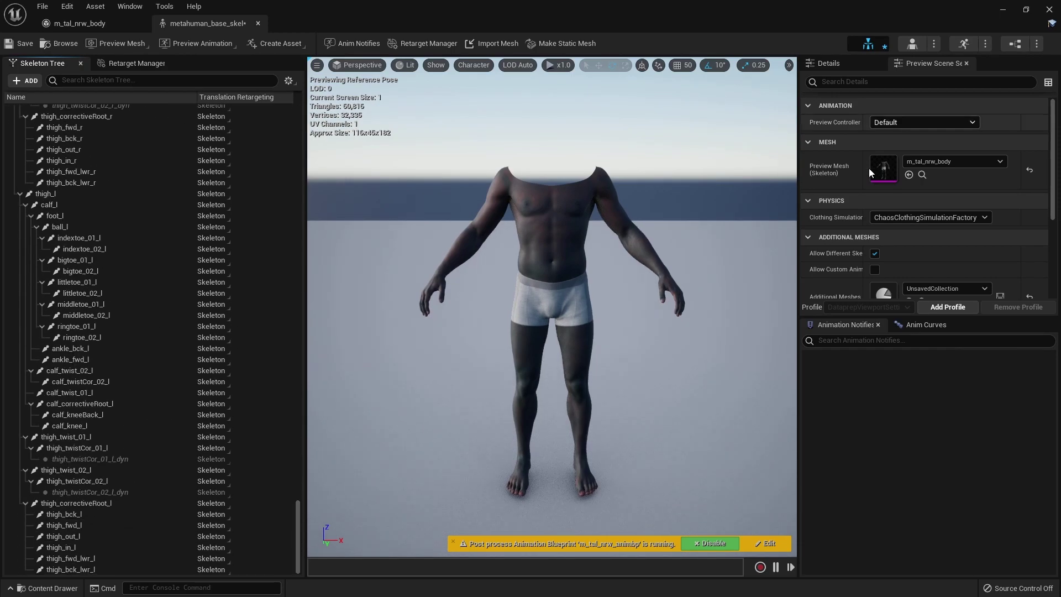
# Save metahuman_base_skel and all other unsaved assets in the project
pyautogui.click(22, 44)
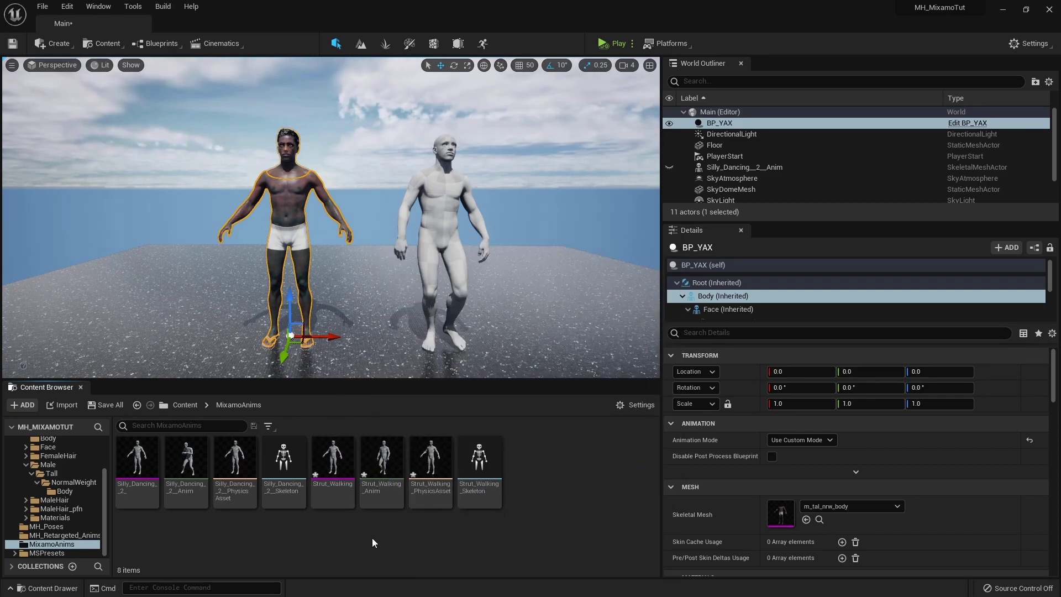
pyautogui.click(42, 7)
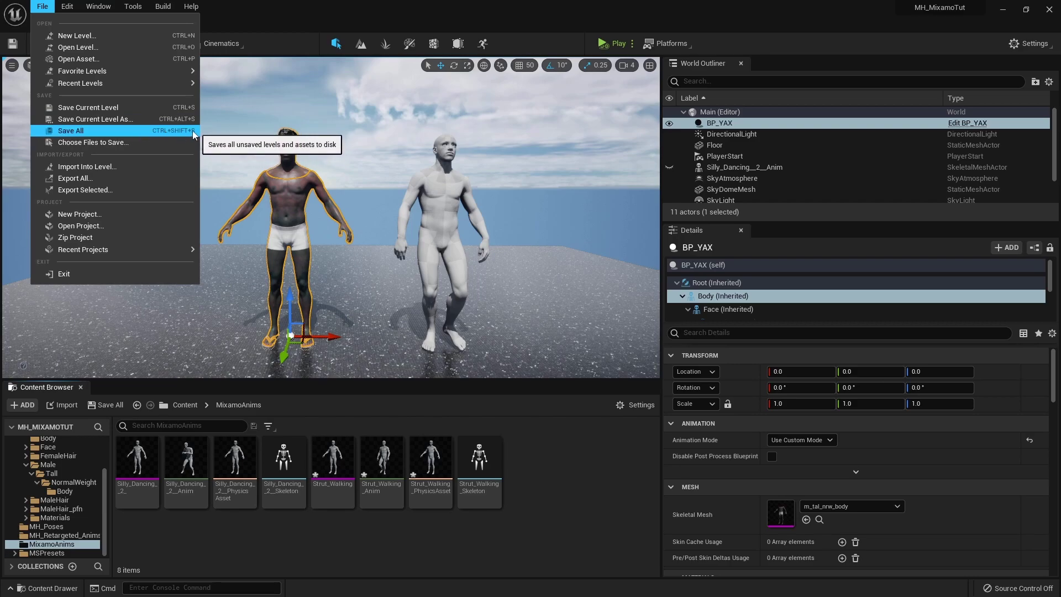
pyautogui.click(484, 466)
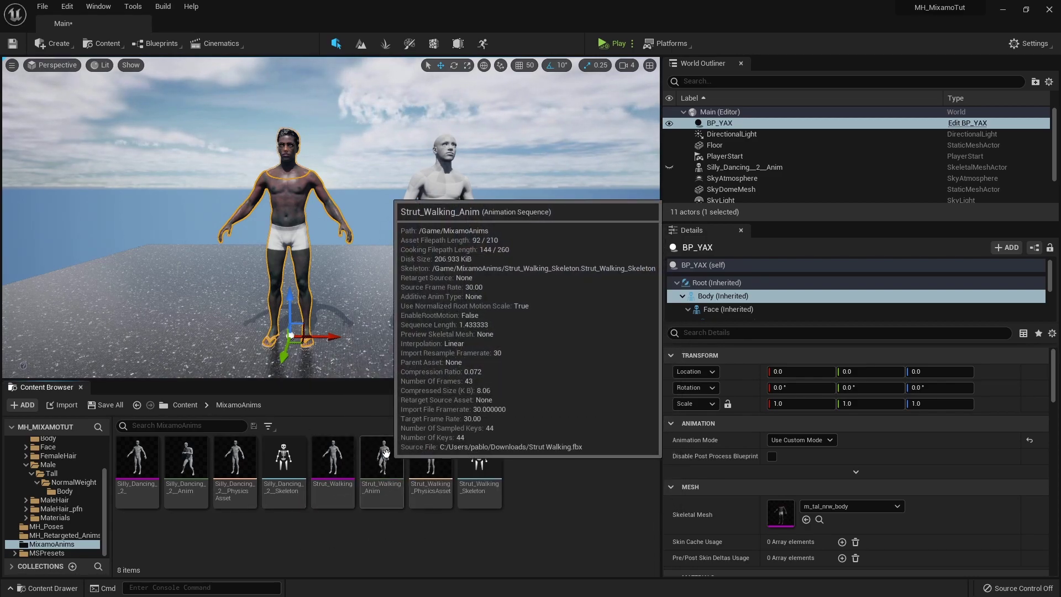
# Duplicate and retarget Strut_Walking_Anim to the MetaHuman base skeleton, storing the result in the MH_Retargeted_Anims folder
pyautogui.rightClick(386, 452)
pyautogui.moveTo(476, 142)
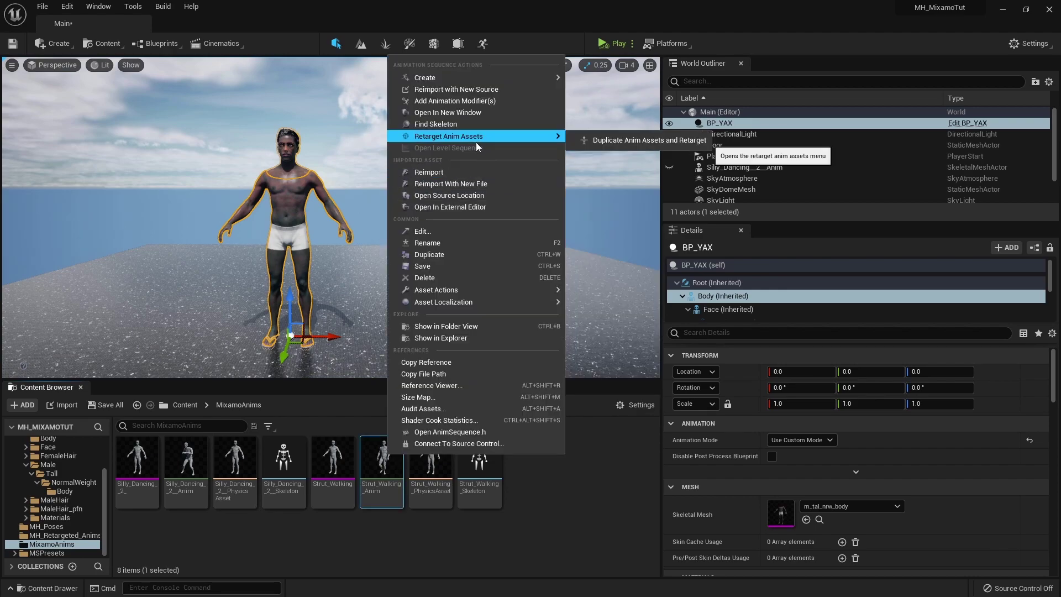
pyautogui.click(637, 141)
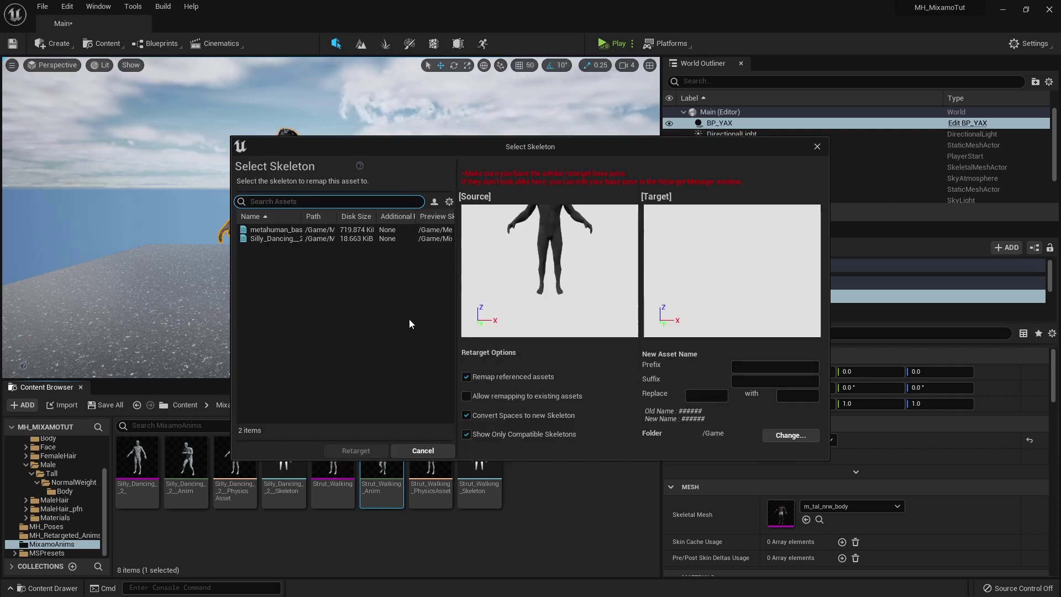
pyautogui.click(268, 230)
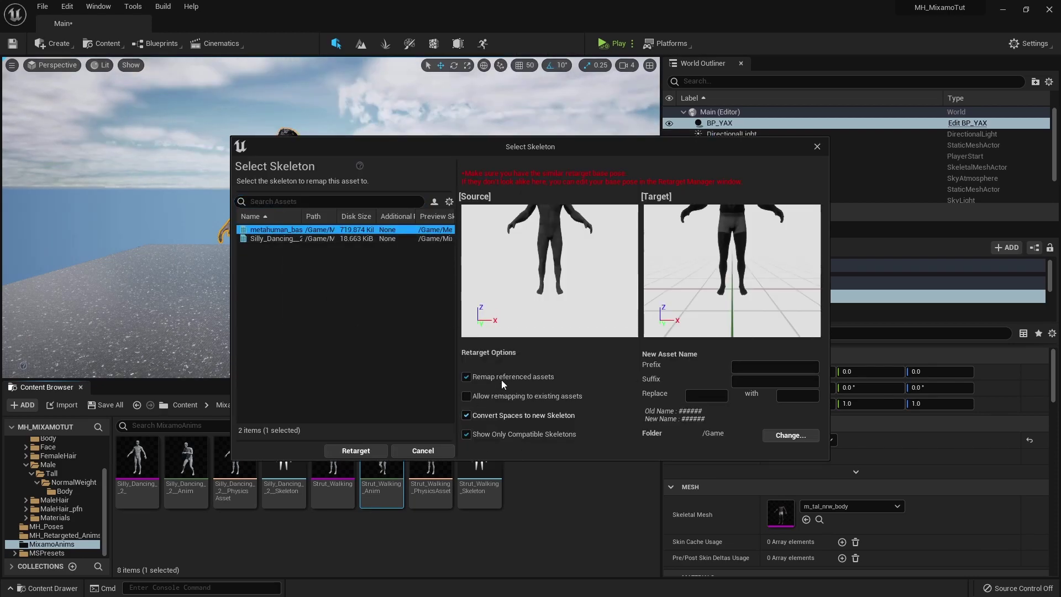
pyautogui.click(798, 437)
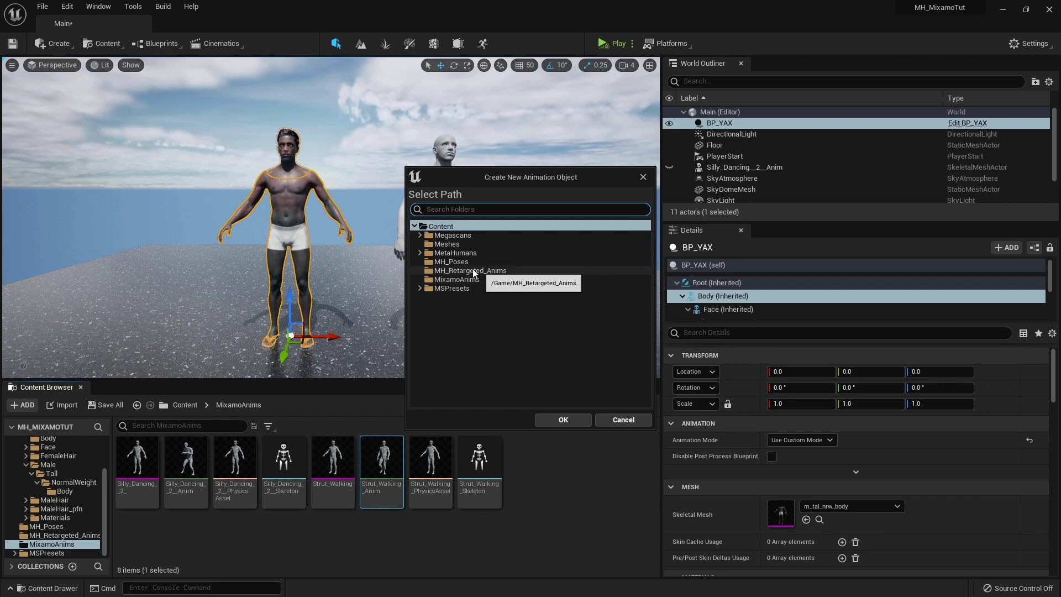
pyautogui.click(446, 271)
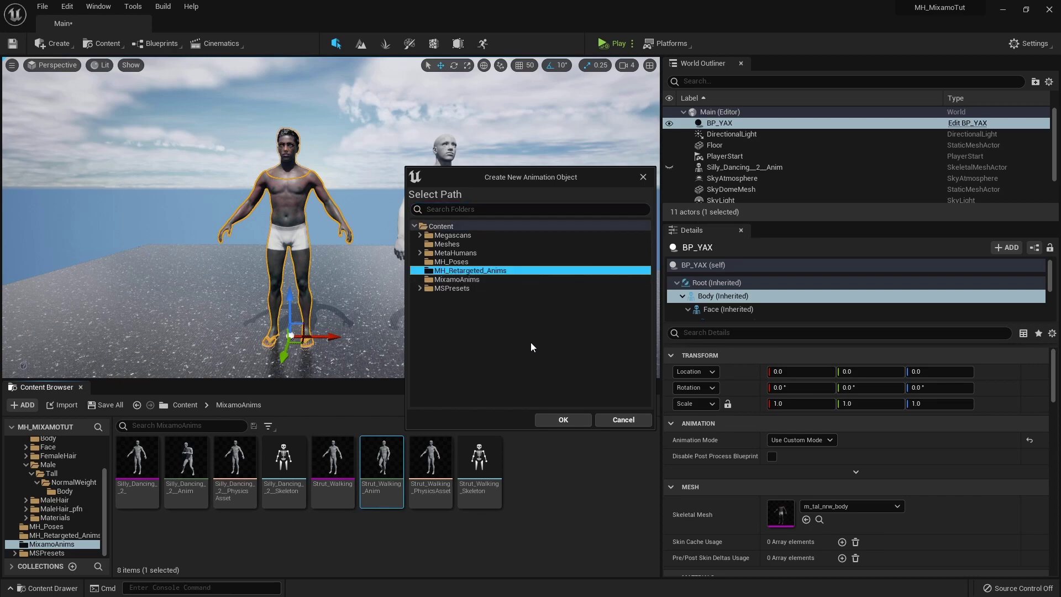
pyautogui.click(565, 422)
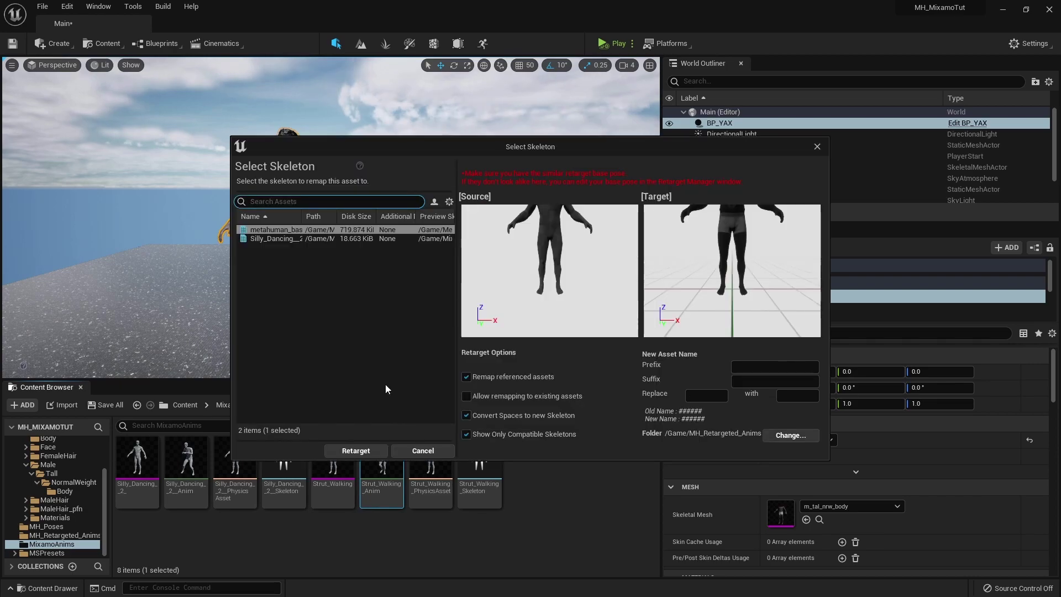
pyautogui.click(356, 450)
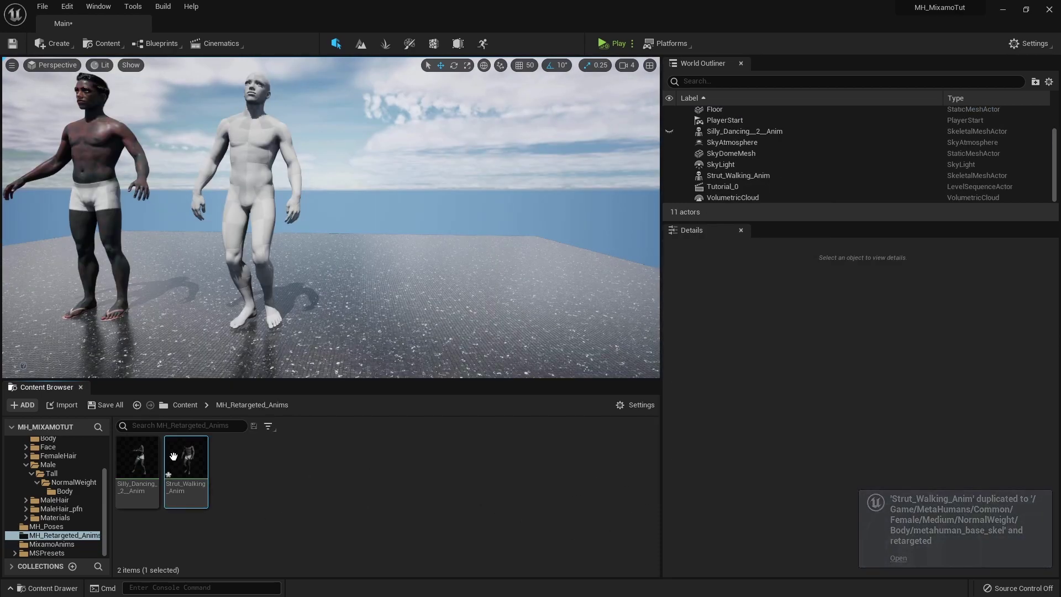
# Place the retargeted Strut_Walking_Anim in the level beside the Mixamo figure and run the scene
pyautogui.moveTo(192, 494); pyautogui.dragTo(370, 313)
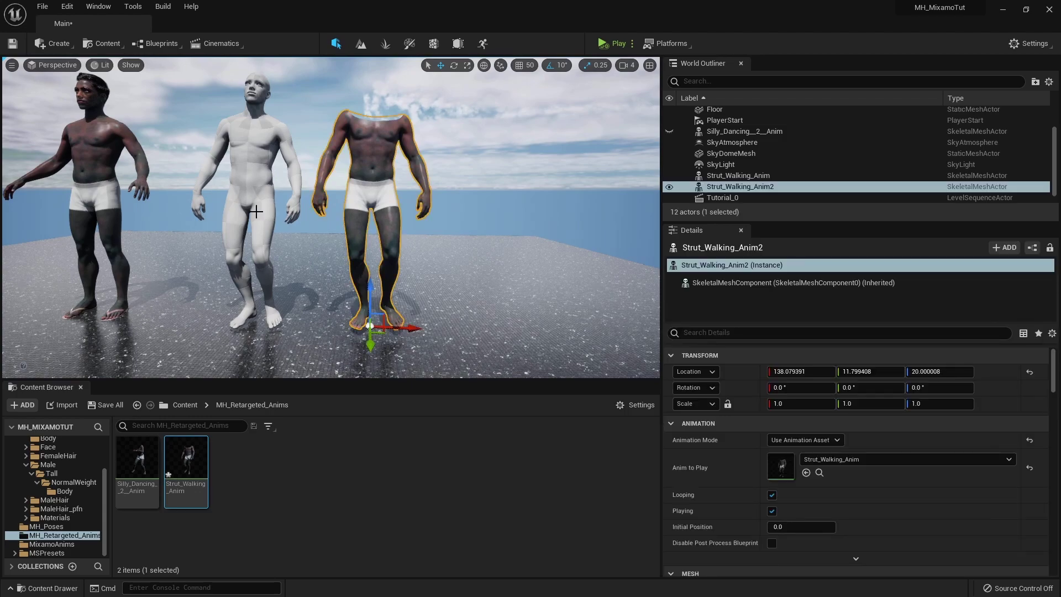
pyautogui.moveTo(245, 197); pyautogui.dragTo(295, 196, button='middle')
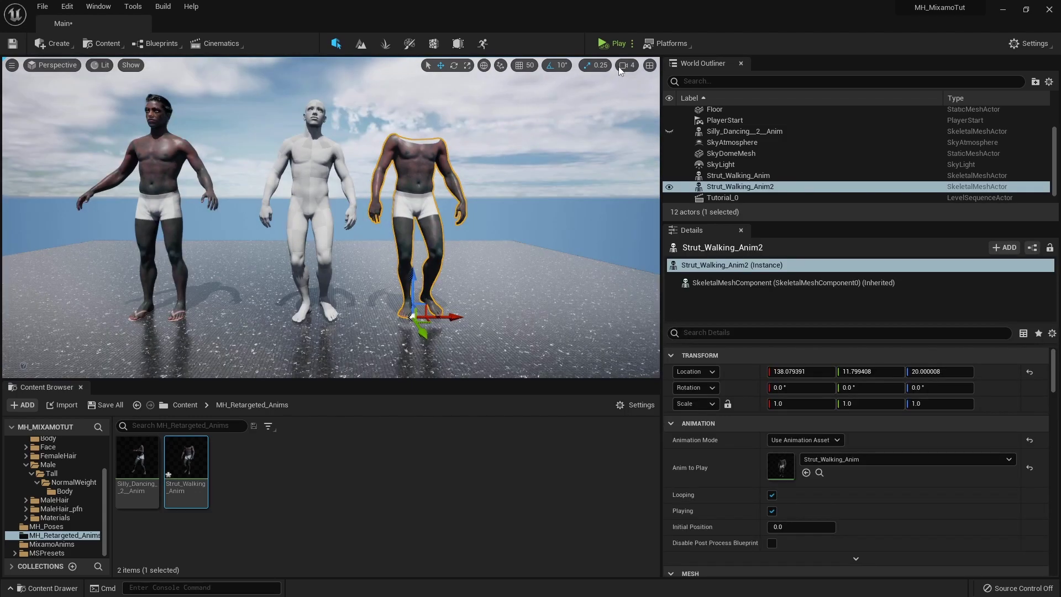
pyautogui.click(612, 45)
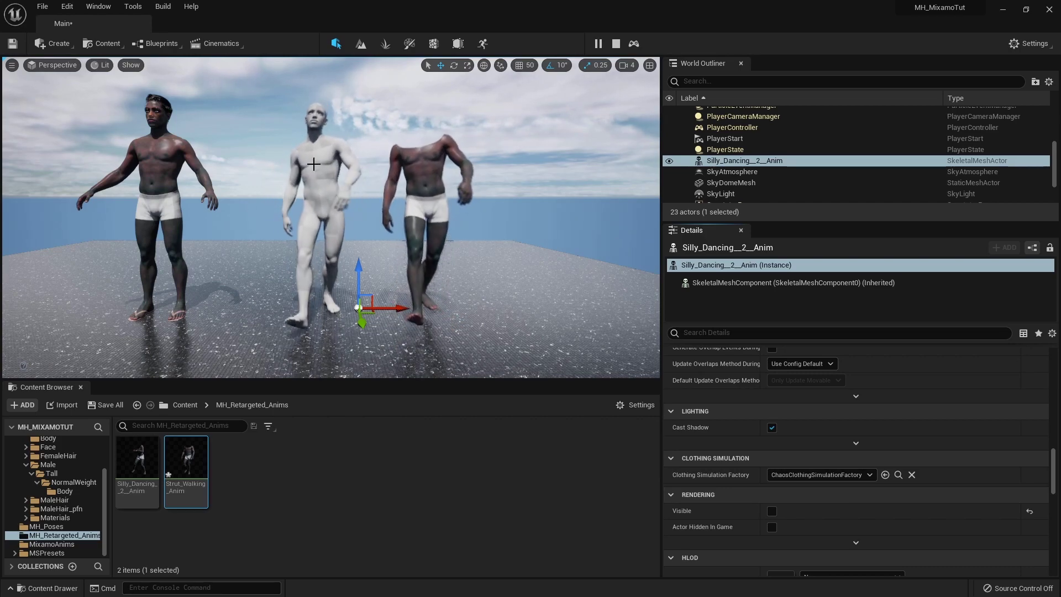
# Stop the running scene, create a level sequence named Tutorial1 and delete the white Mixamo walking figure from the level
pyautogui.press('Escape')
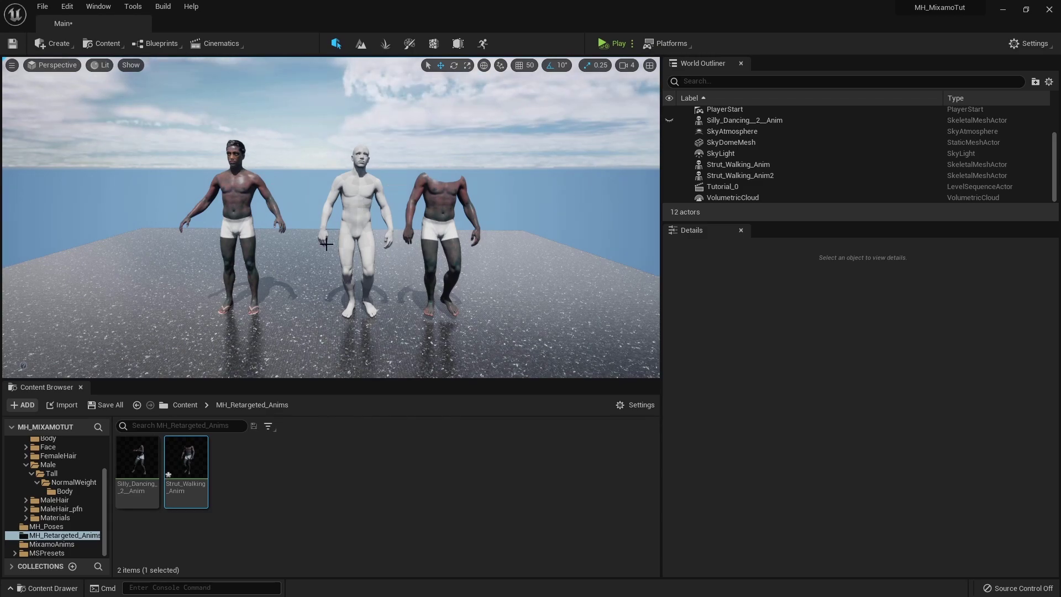
pyautogui.click(231, 46)
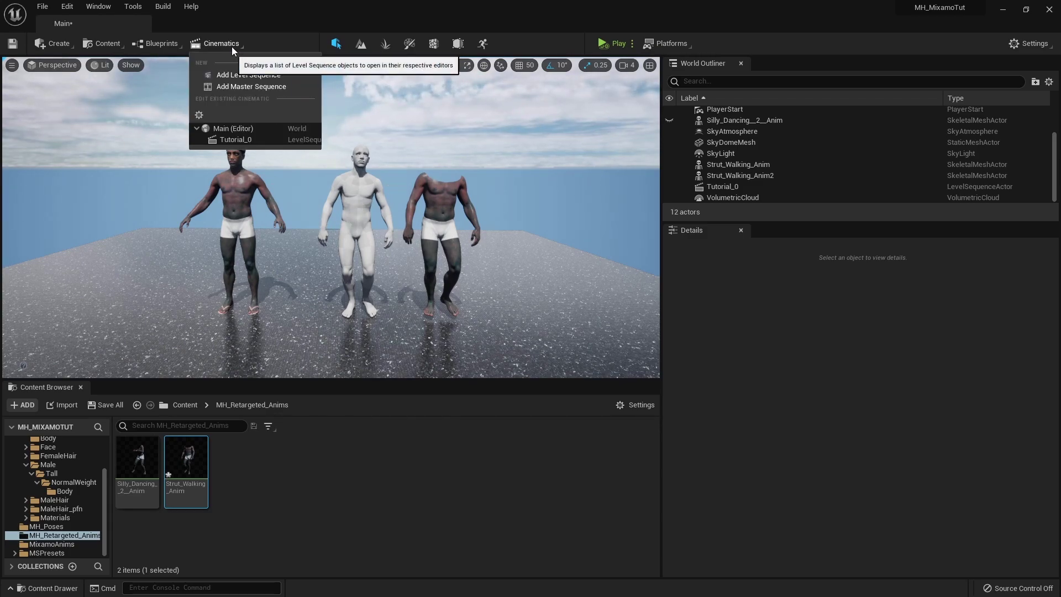
pyautogui.click(268, 75)
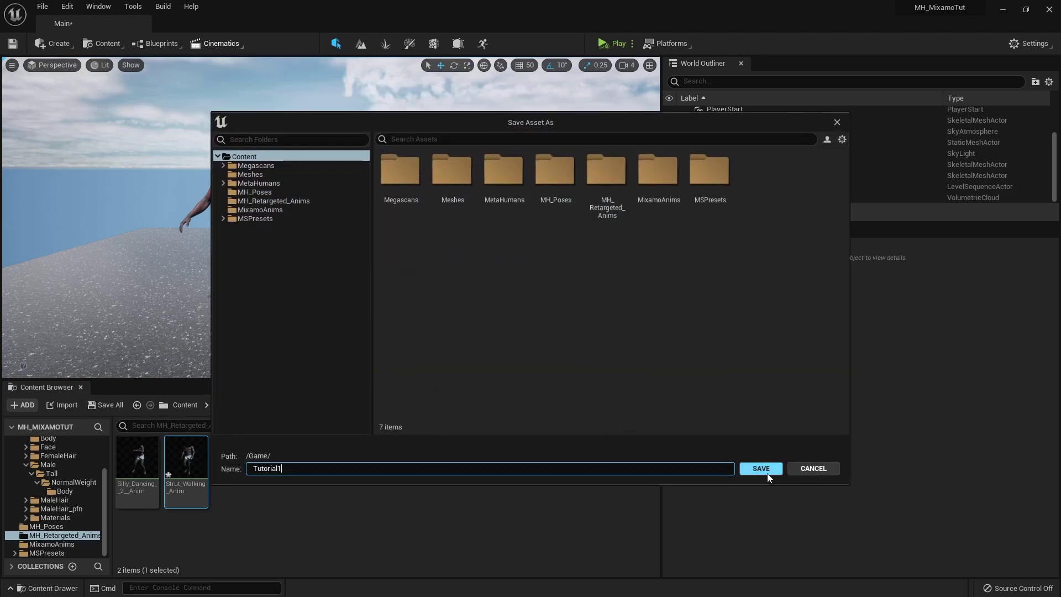
pyautogui.click(762, 469)
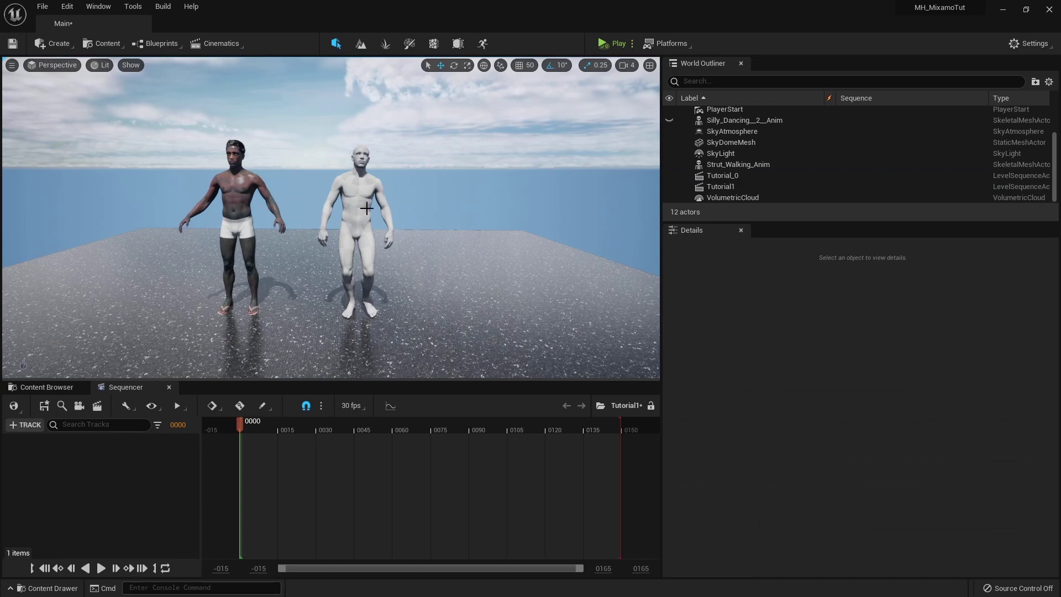
pyautogui.click(366, 209)
pyautogui.press('Delete')
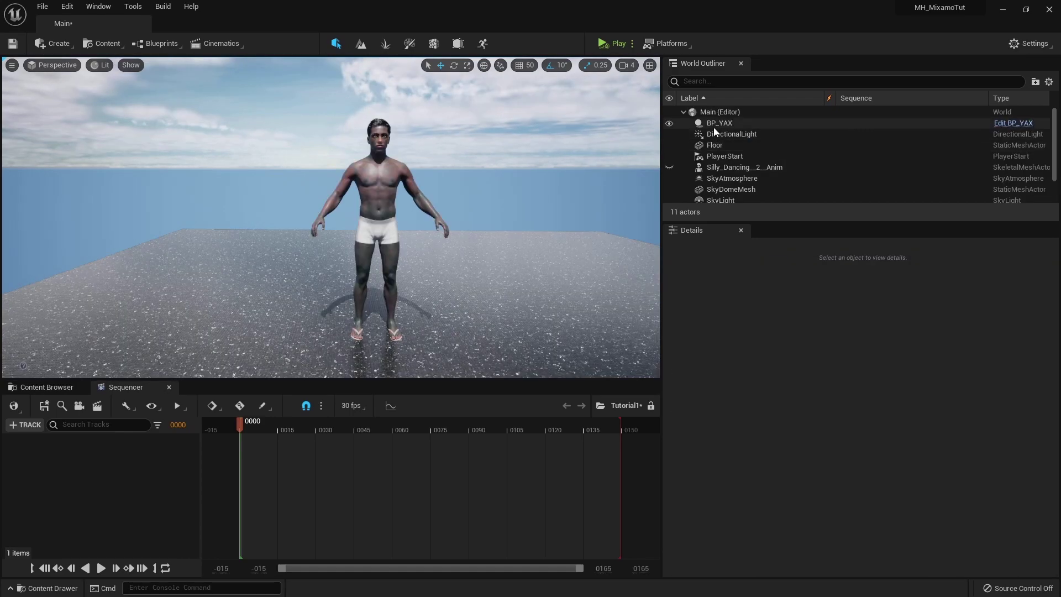
# Add BP_YAX to the Tutorial1 sequence and delete the MetaHuman control rig track from its Body
pyautogui.click(721, 124)
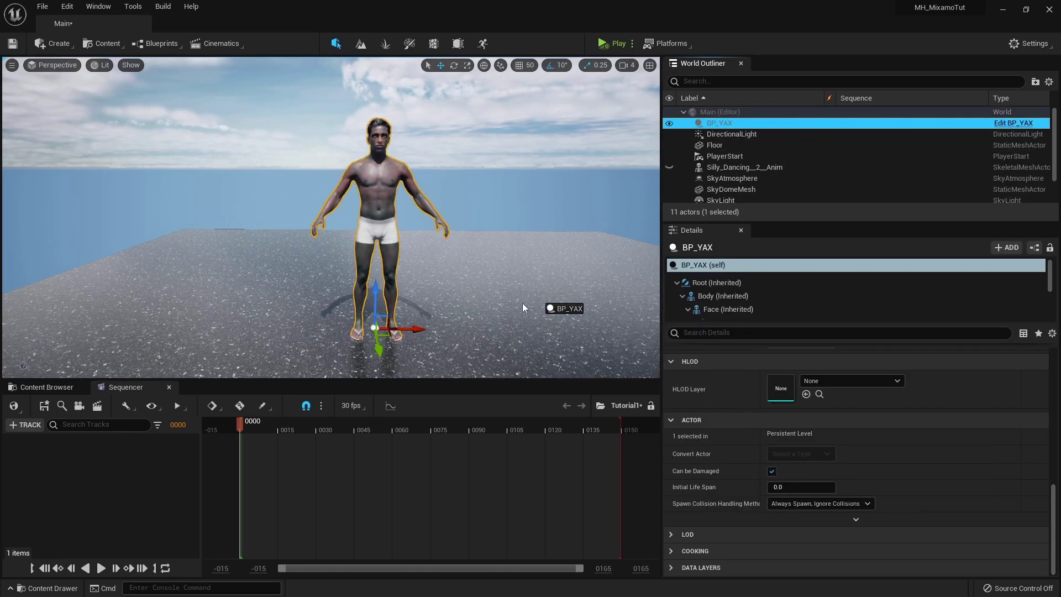
pyautogui.moveTo(268, 442); pyautogui.dragTo(267, 442)
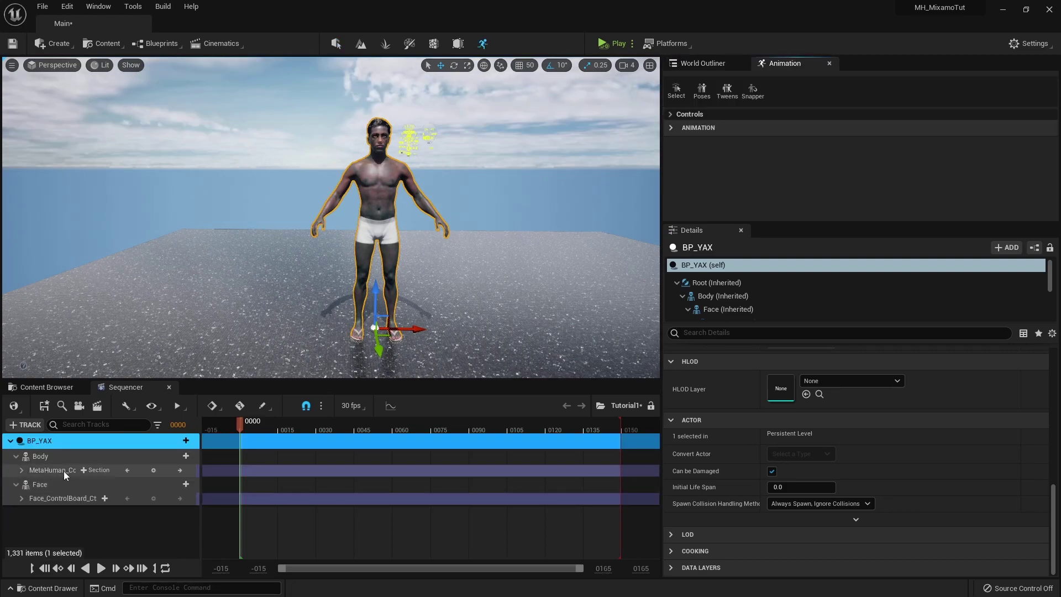
pyautogui.click(57, 471)
pyautogui.press('Delete')
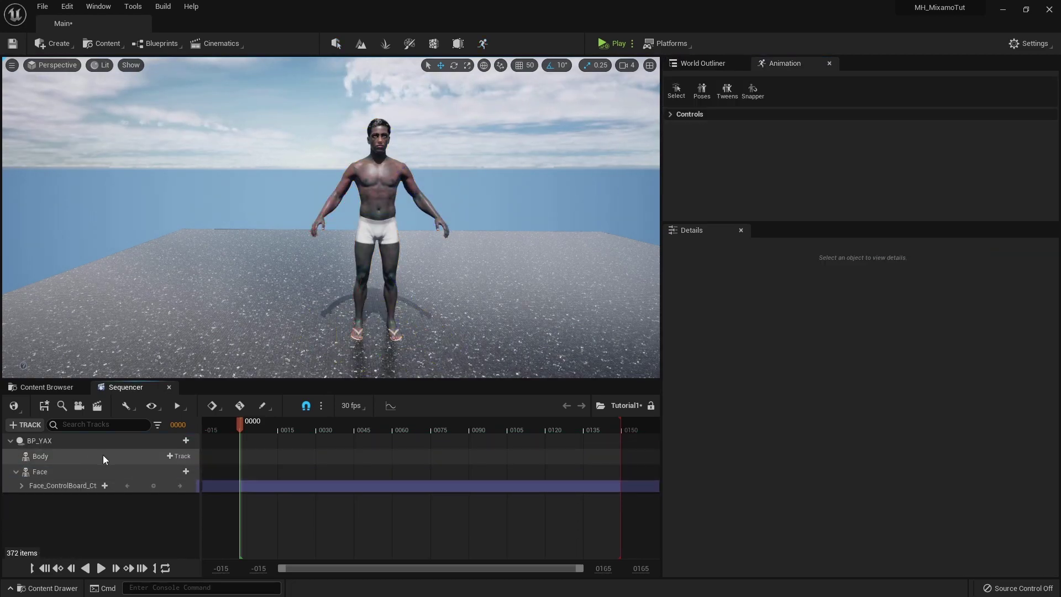
# Add the retargeted Strut_Walking_Anim as an animation track on BP_YAX's Body
pyautogui.click(180, 457)
pyautogui.moveTo(322, 145)
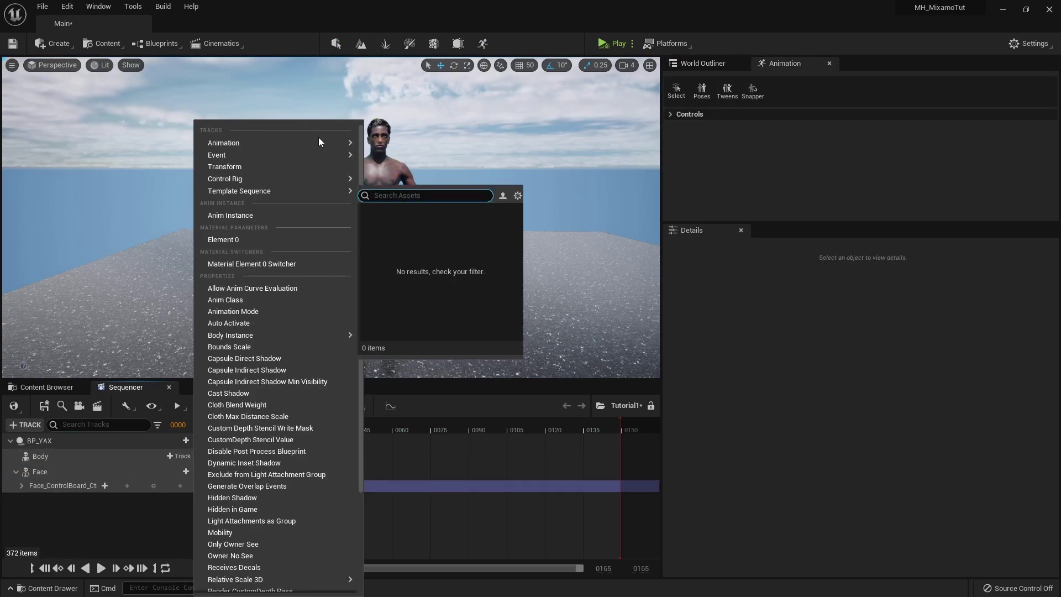
pyautogui.moveTo(520, 176); pyautogui.dragTo(520, 279)
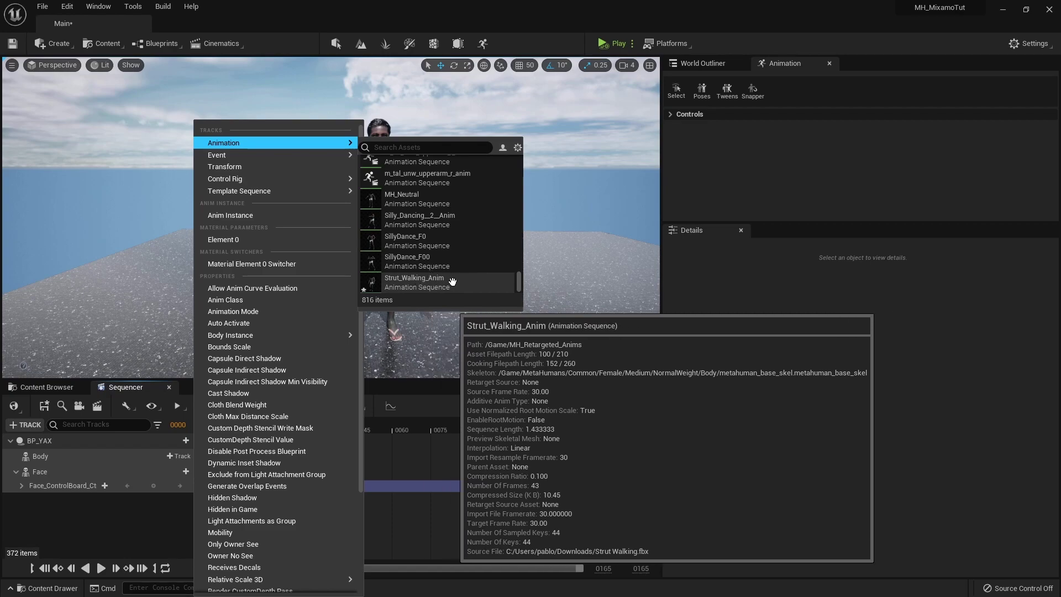
pyautogui.moveTo(449, 288)
pyautogui.click(446, 284)
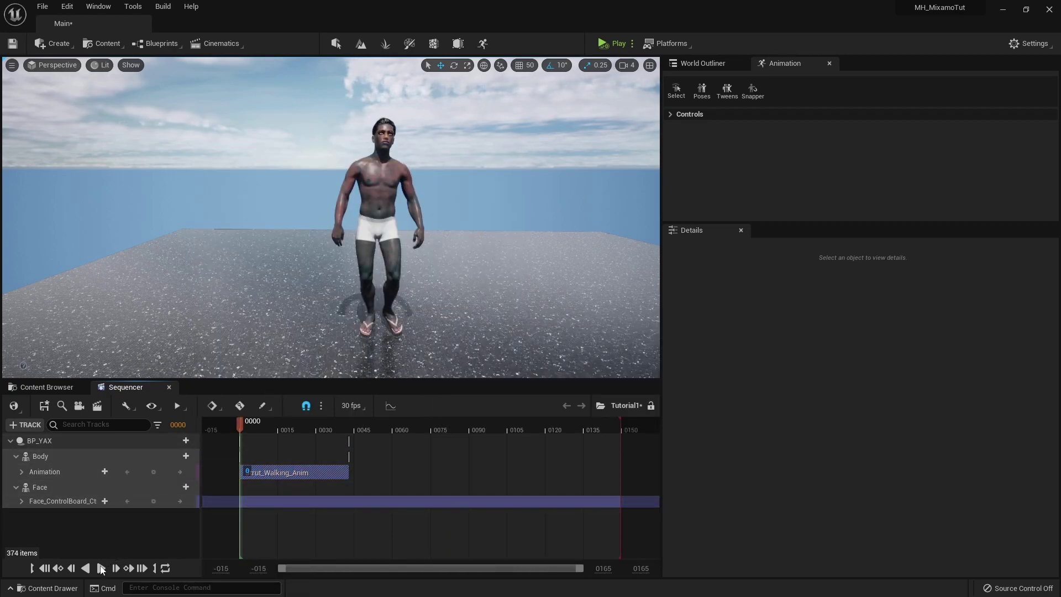
# Extend the Strut_Walking_Anim section to loop until frame 150 and play the sequence to check the walk
pyautogui.click(101, 569)
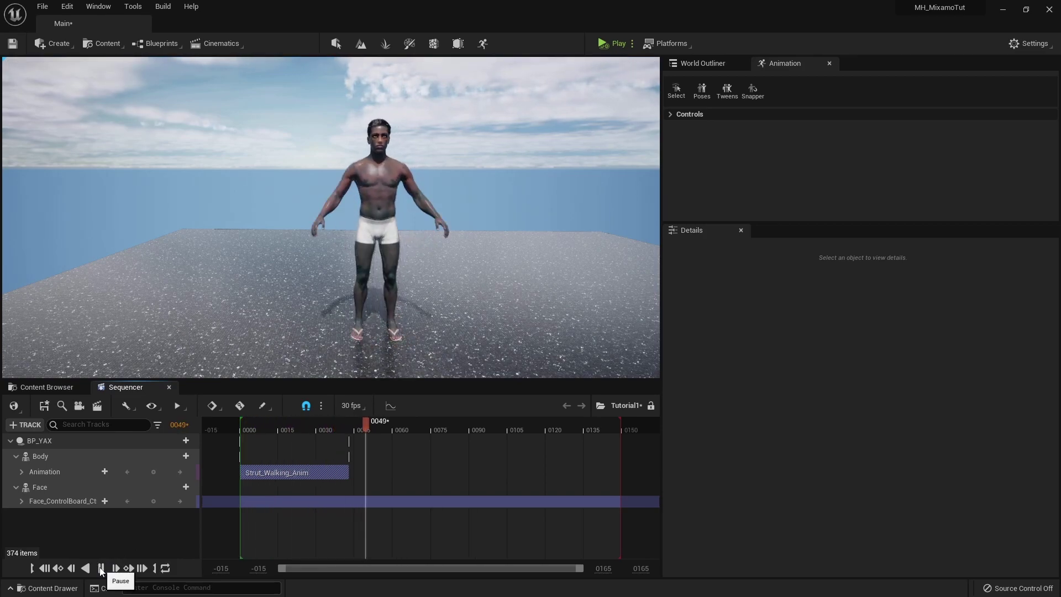
pyautogui.click(308, 431)
pyautogui.moveTo(266, 431); pyautogui.dragTo(281, 429)
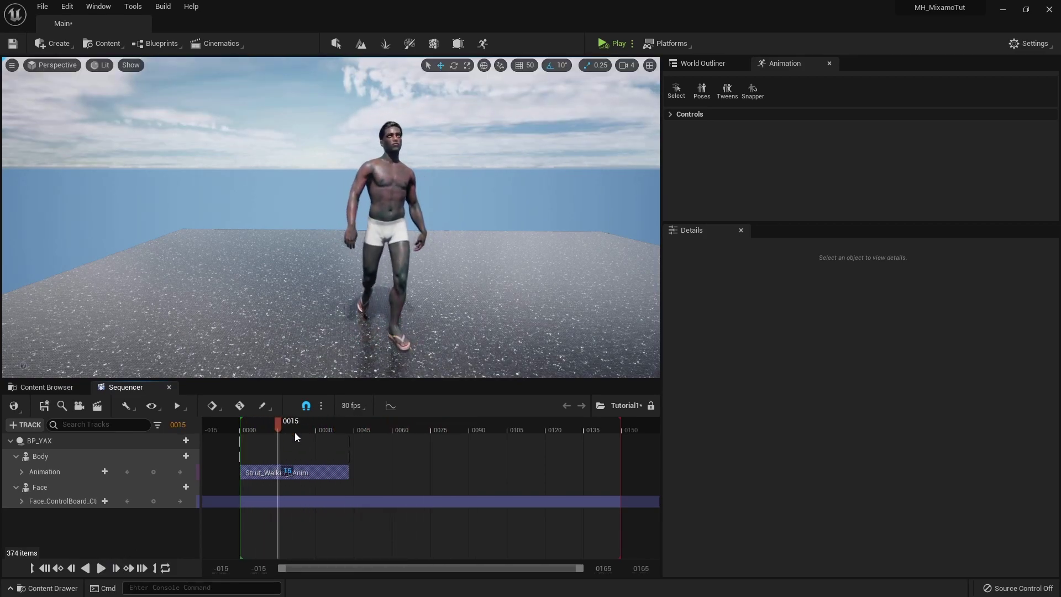
pyautogui.moveTo(348, 469); pyautogui.dragTo(620, 472)
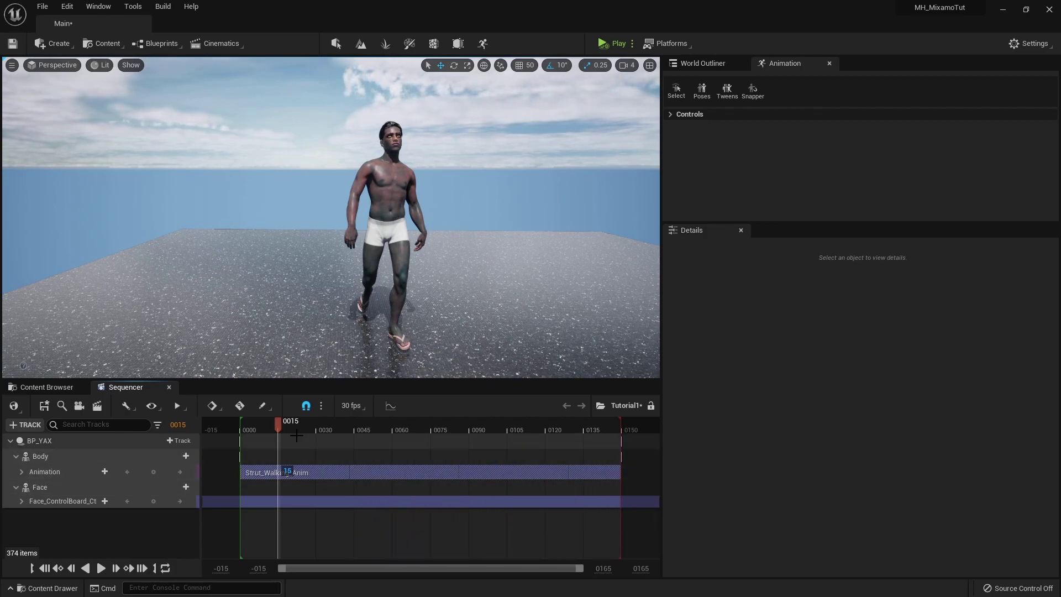
pyautogui.press('space')
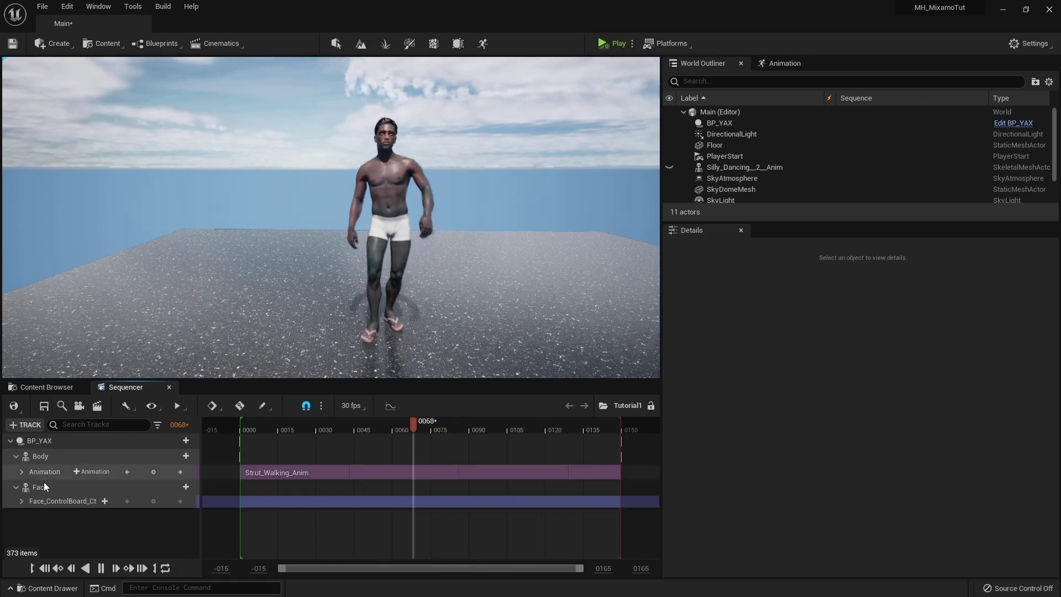
# Inspect BP_YAX's face control board and body animation tracks while the walk plays
pyautogui.click(44, 487)
pyautogui.click(64, 501)
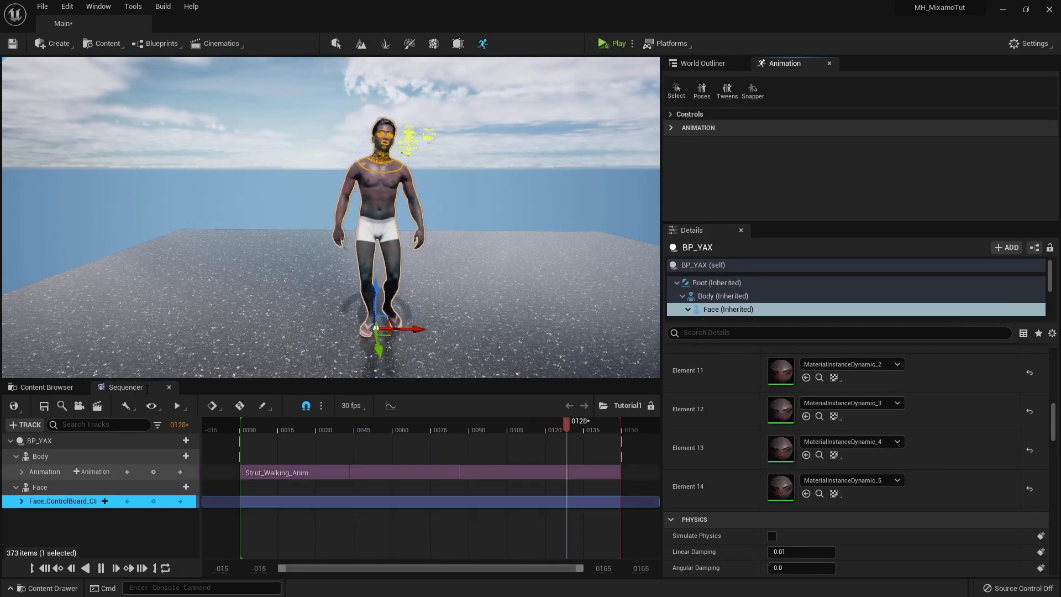
pyautogui.click(54, 473)
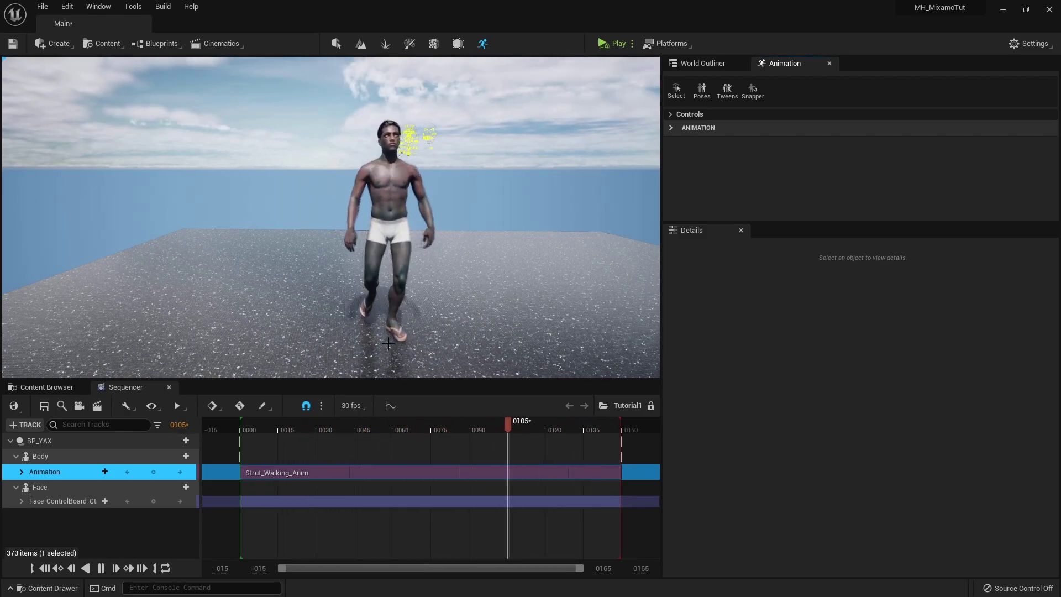
pyautogui.rightClick(42, 460)
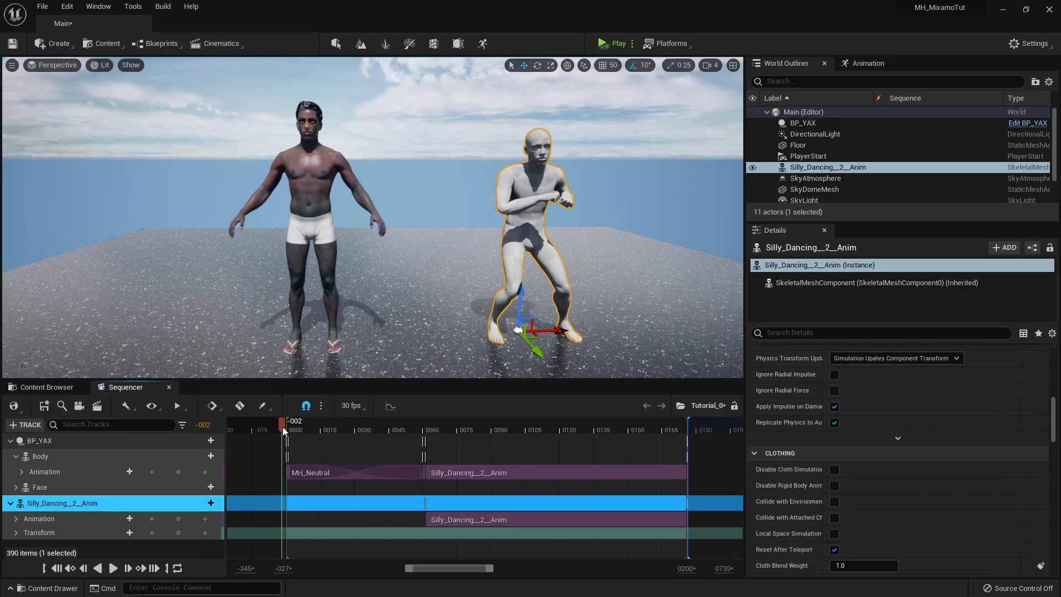
# Examine in Tutorial_0 how BP_YAX blends from MH_Neutral into Silly_Dancing__2__Anim beside the Mixamo figure
pyautogui.click(229, 101)
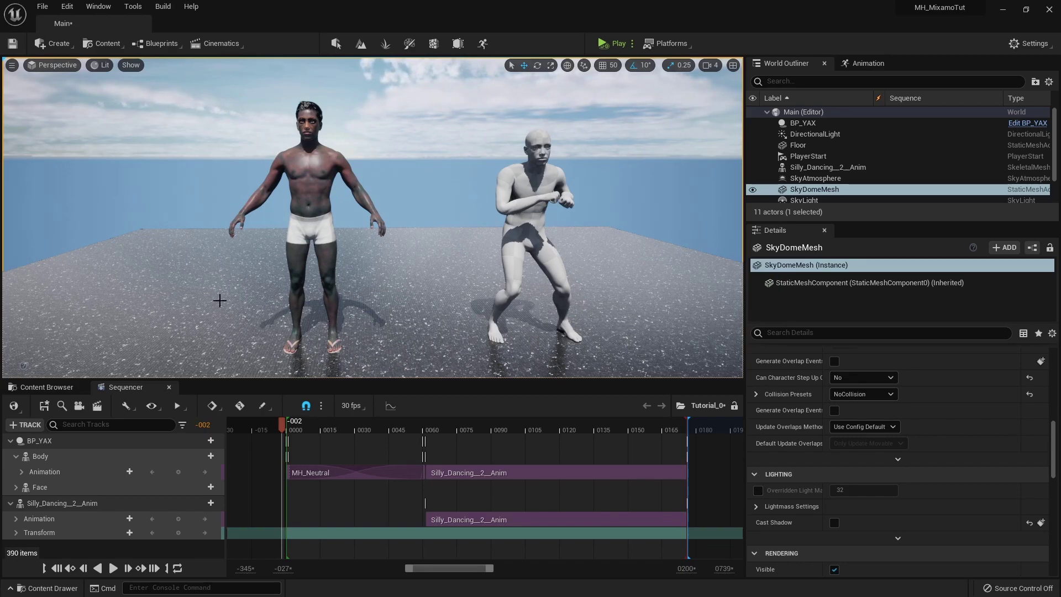
pyautogui.moveTo(304, 243); pyautogui.dragTo(349, 188)
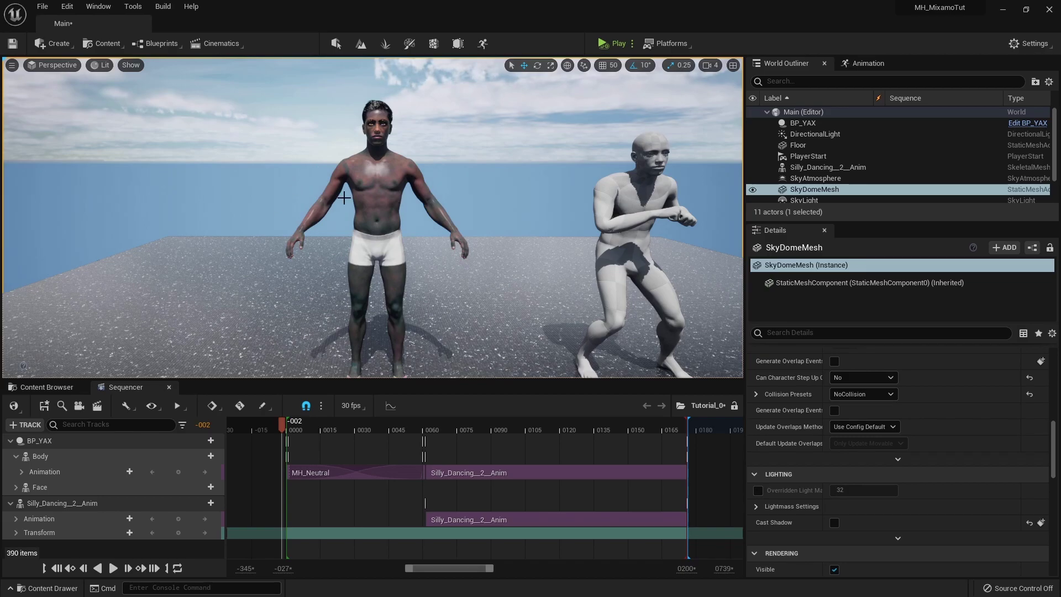
pyautogui.moveTo(428, 206); pyautogui.dragTo(319, 283)
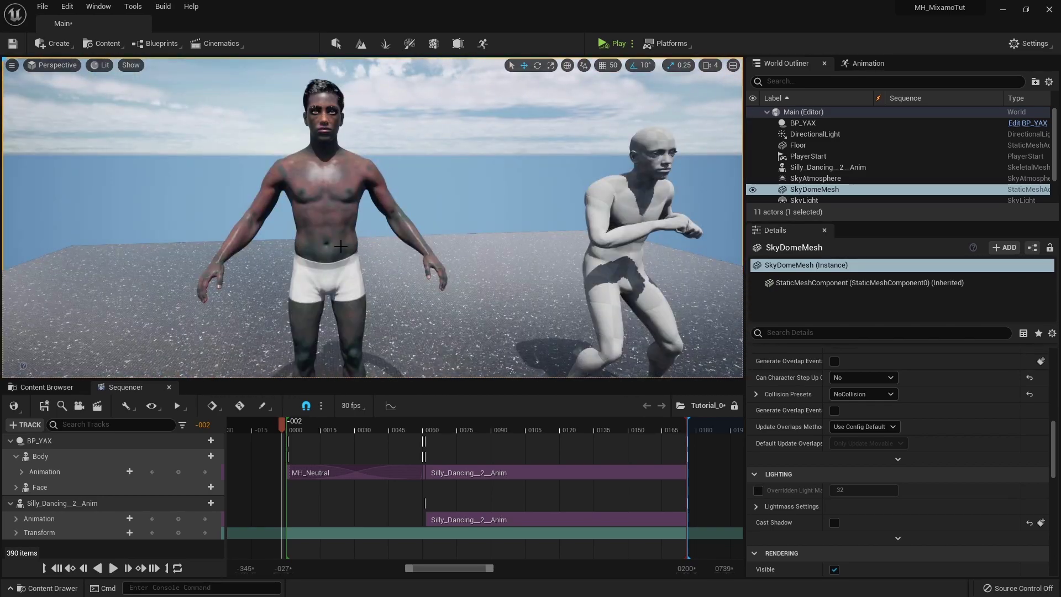
pyautogui.moveTo(283, 424); pyautogui.dragTo(415, 429)
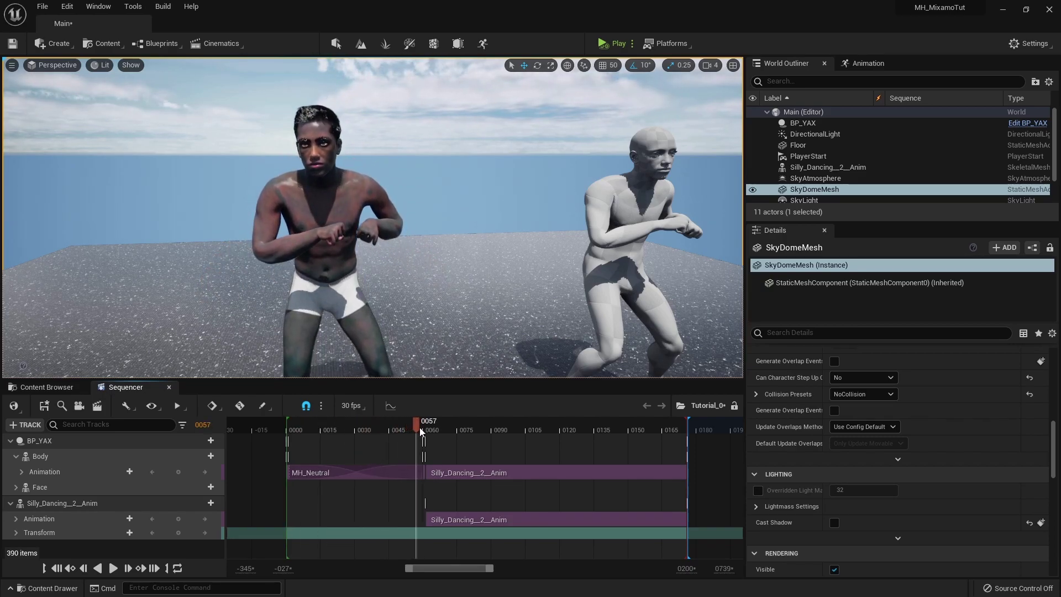
pyautogui.moveTo(418, 426); pyautogui.dragTo(569, 430)
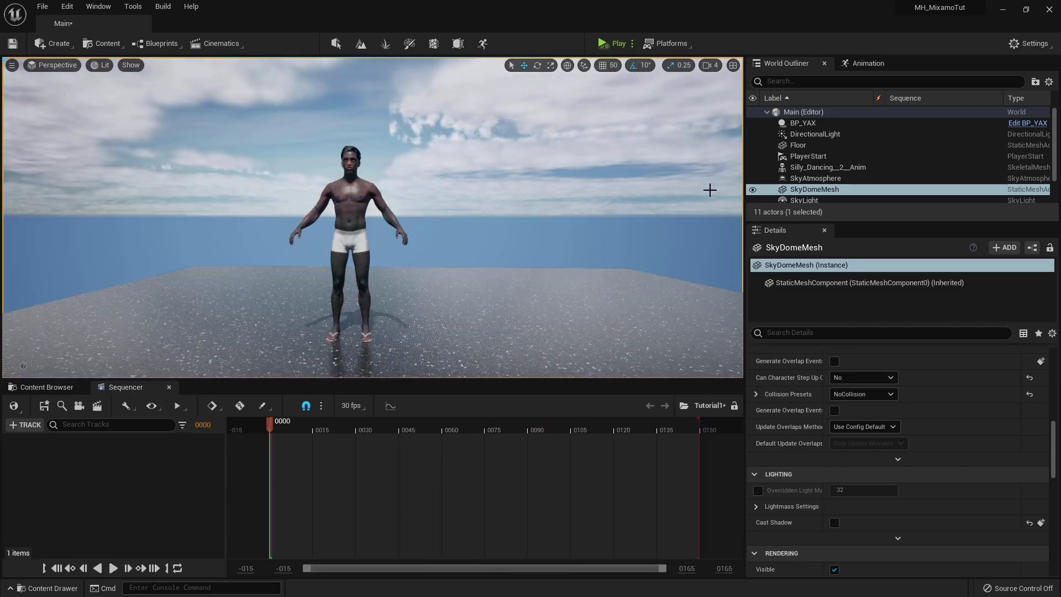
# Add BP_YAX to the empty Tutorial1 sequence and set the playback range to end at frame 60
pyautogui.moveTo(796, 124); pyautogui.dragTo(445, 379)
pyautogui.moveTo(304, 443); pyautogui.dragTo(304, 442)
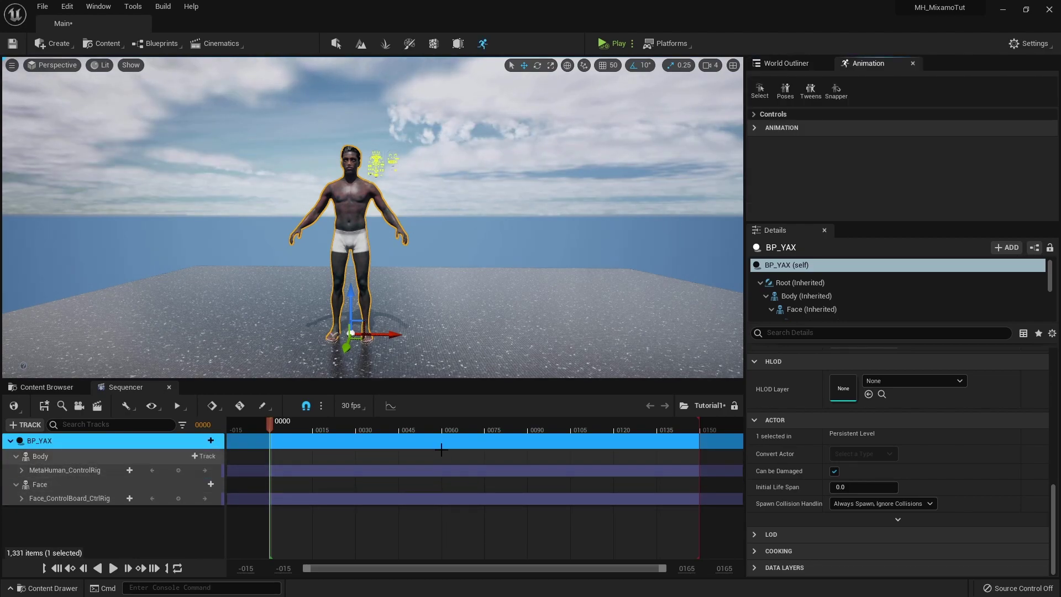
pyautogui.click(442, 431)
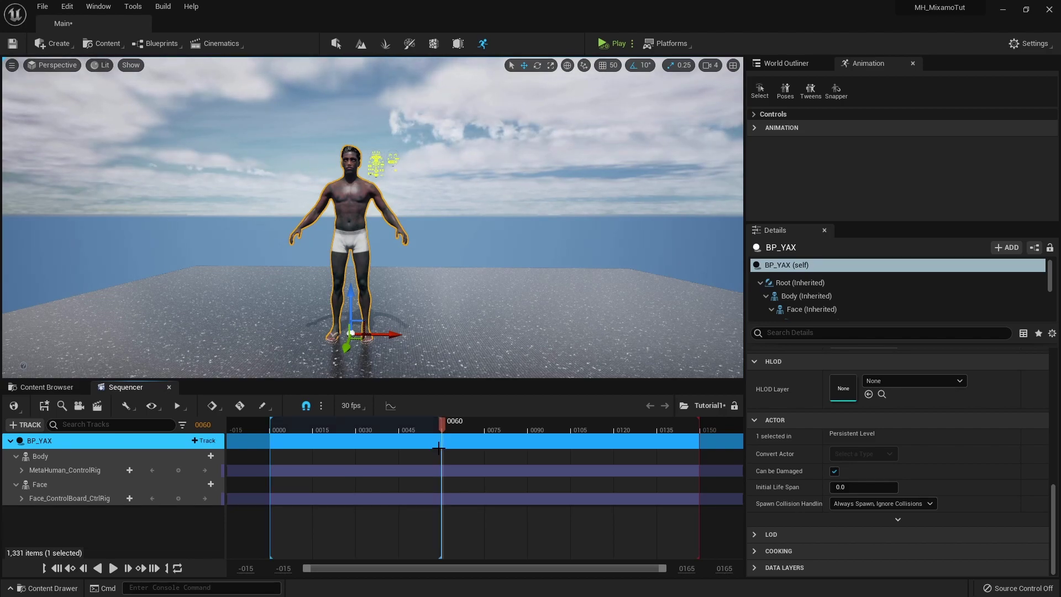
pyautogui.press(']')
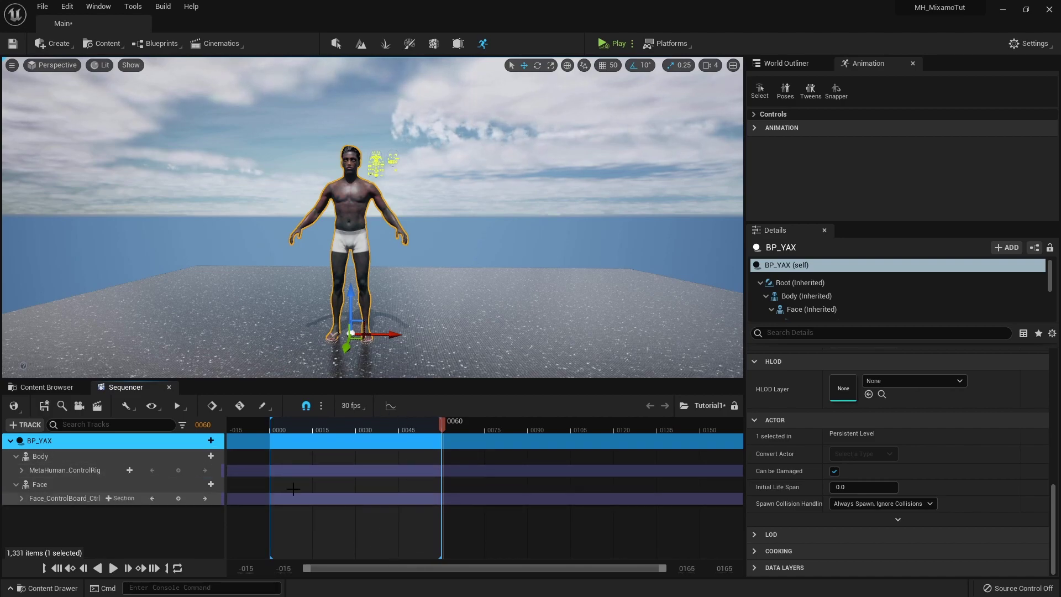
# Bake the Body's default pose to an animation sequence named MH_APoseTutorial in the MH_Poses folder, keeping transforms and curves exported
pyautogui.rightClick(42, 458)
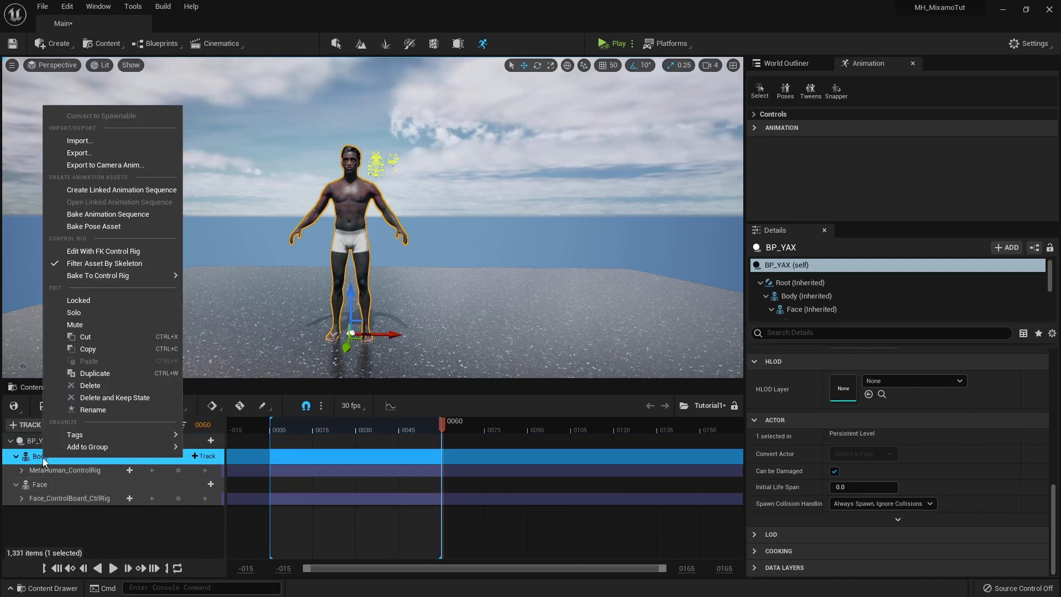
pyautogui.click(136, 215)
pyautogui.click(611, 403)
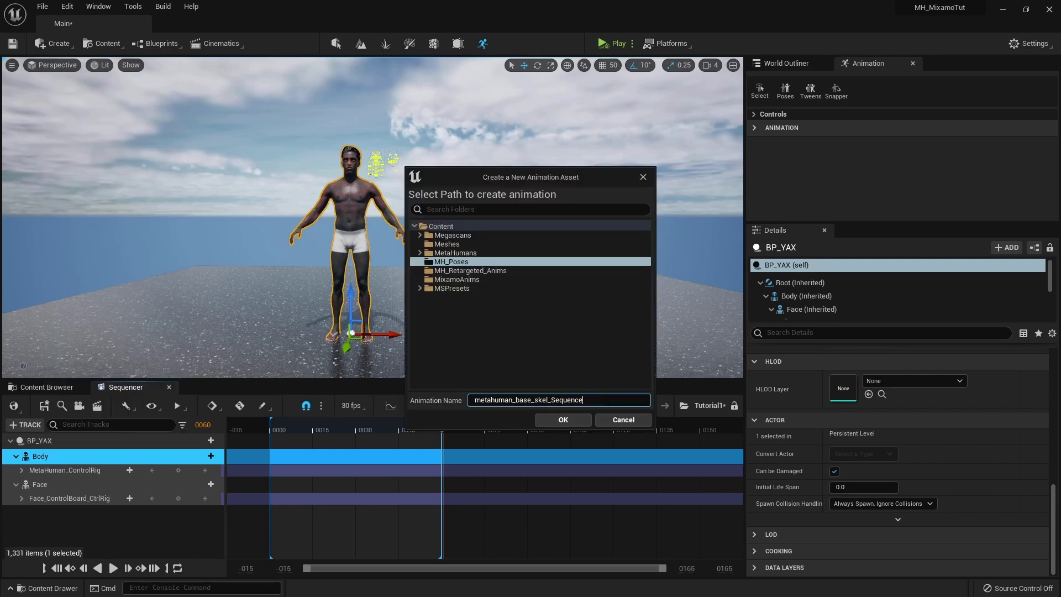
pyautogui.write('MH_APoseTutorial')
pyautogui.click(561, 420)
pyautogui.click(402, 229)
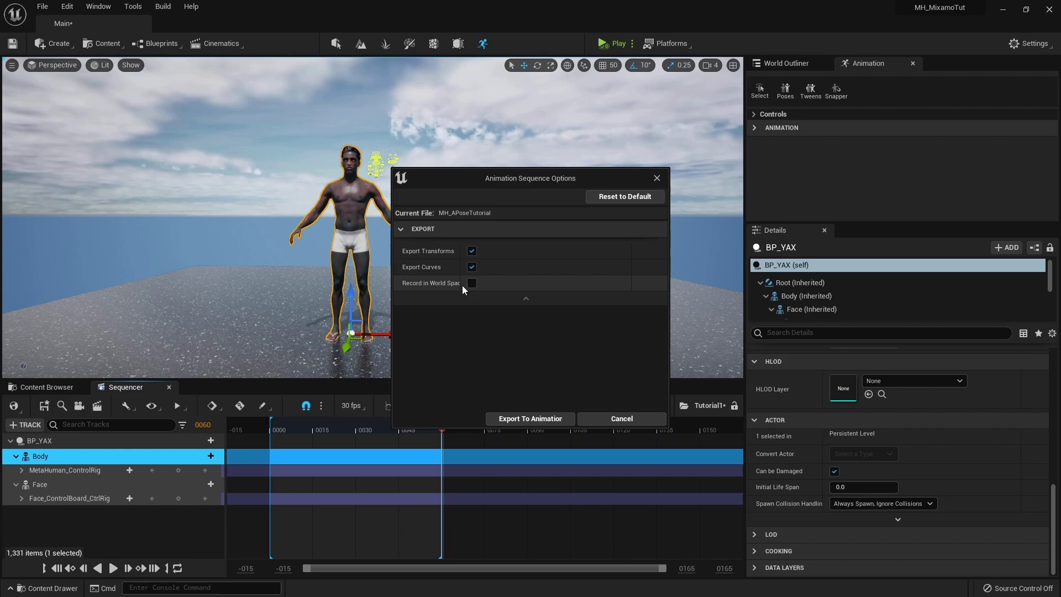
pyautogui.click(553, 421)
# Replace the Body's MetaHuman_ControlRig track with a Strut_Walking_Anim animation section starting at frame 0
pyautogui.click(62, 470)
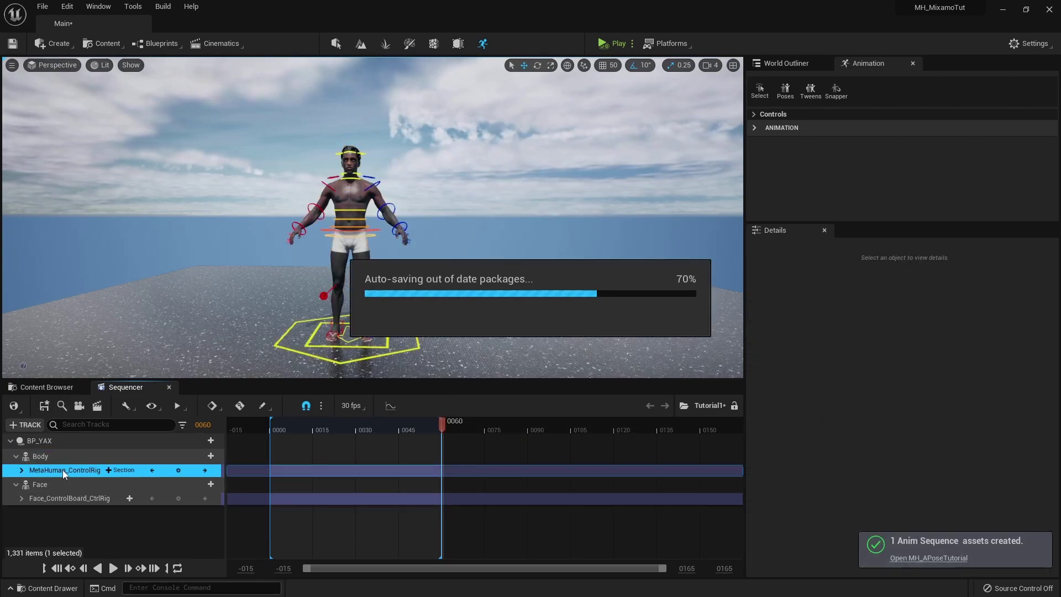
pyautogui.press('Delete')
pyautogui.click(205, 456)
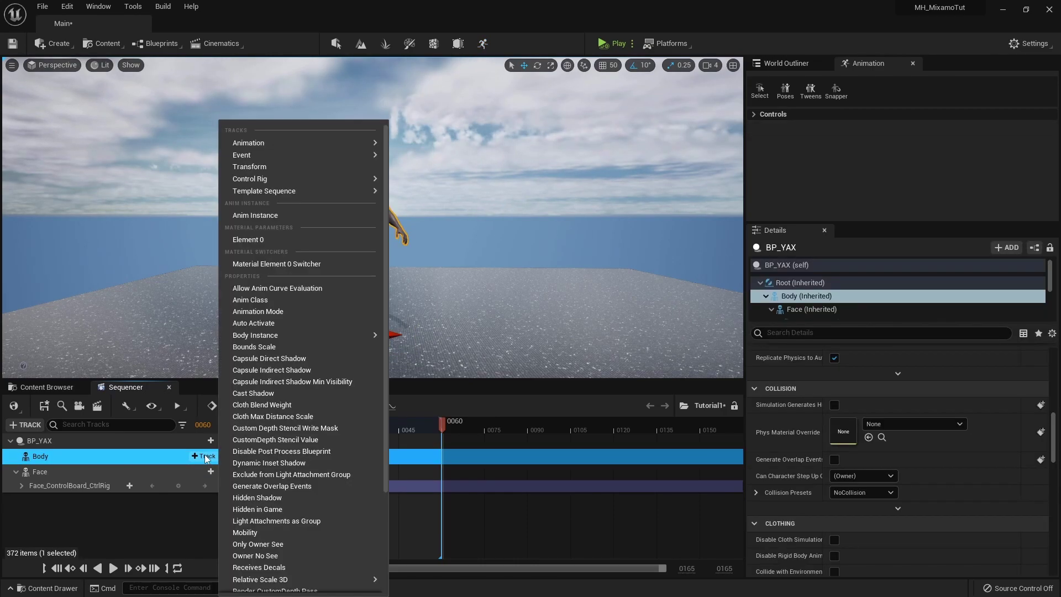
pyautogui.moveTo(344, 143)
pyautogui.scroll(-10, 464, 249)
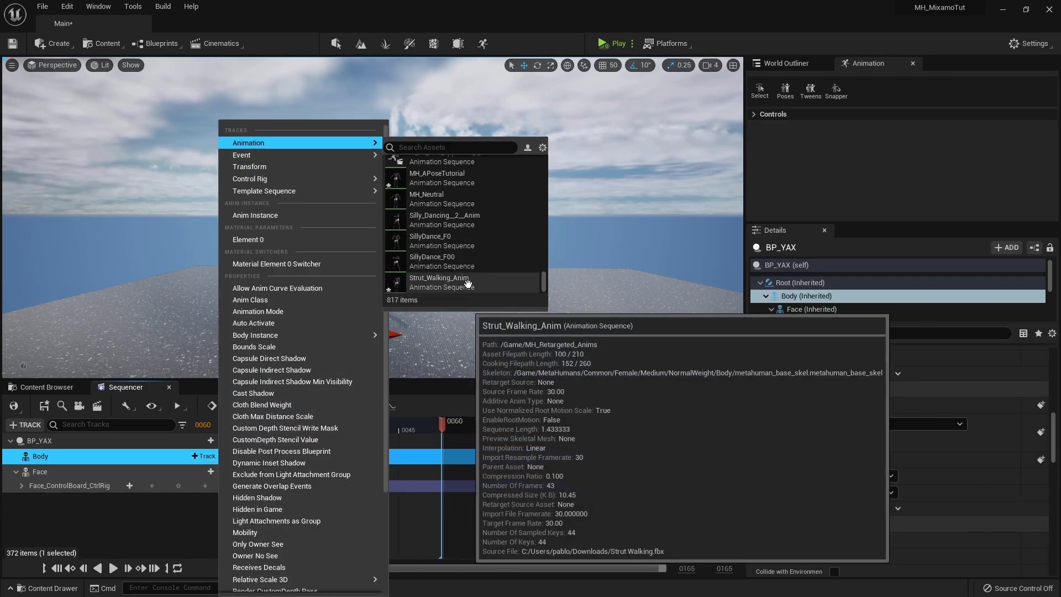
pyautogui.click(467, 283)
pyautogui.moveTo(481, 474); pyautogui.dragTo(325, 474)
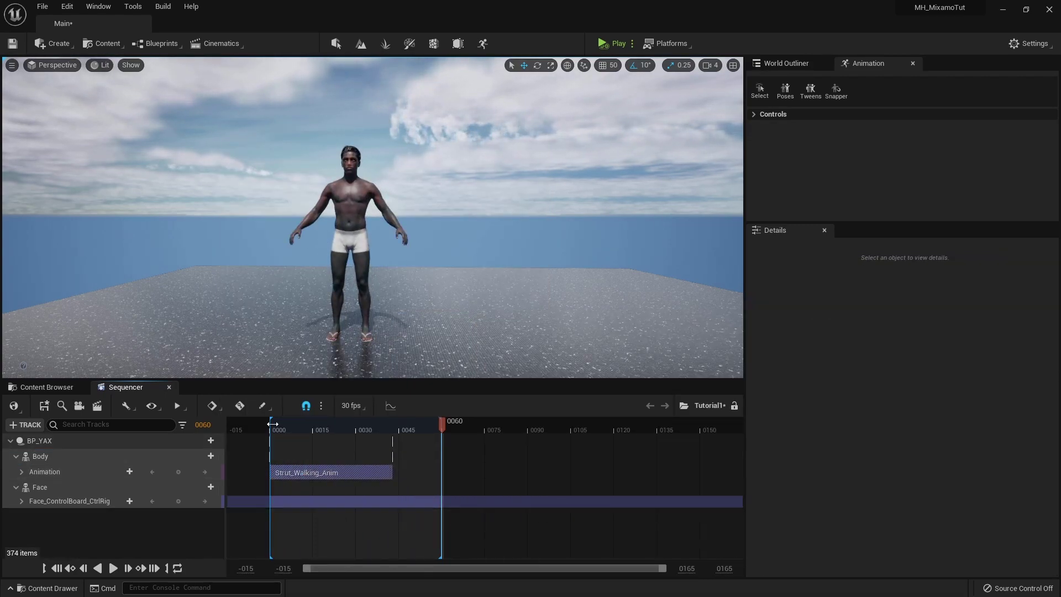
# Shorten the playback range to frames 0 to 1 and snap the Body's Strut_Walking_Anim section exactly to frame 0
pyautogui.keyDown('ctrl'); pyautogui.scroll(10, 278, 430); pyautogui.keyUp('ctrl')
pyautogui.moveTo(331, 428)
pyautogui.mouseDown()
pyautogui.moveTo(388, 419)
pyautogui.moveTo(330, 423)
pyautogui.moveTo(381, 429)
pyautogui.moveTo(339, 438)
pyautogui.moveTo(403, 433)
pyautogui.moveTo(334, 434)
pyautogui.mouseUp()
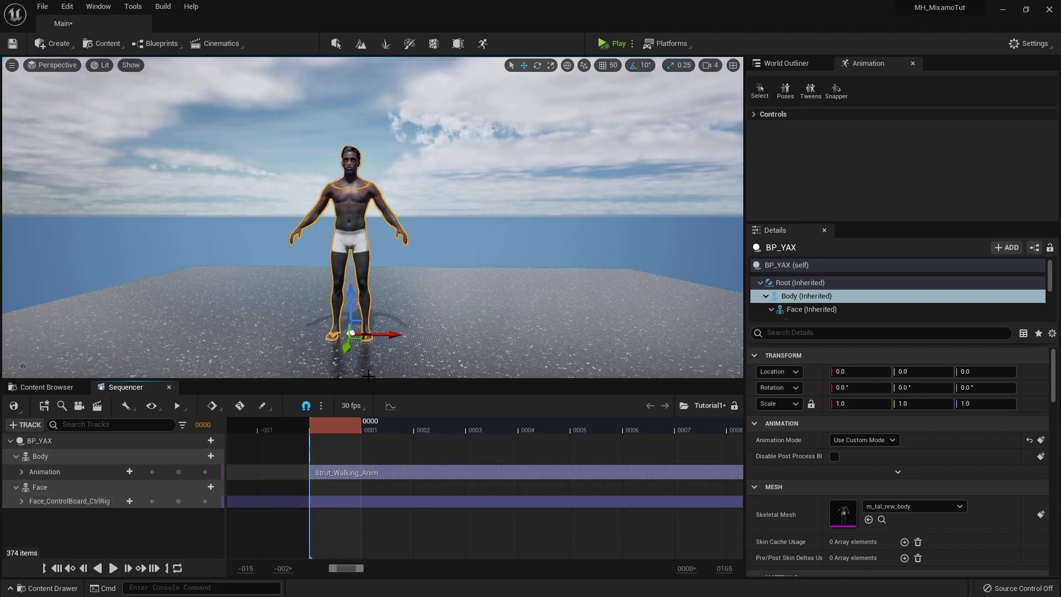
pyautogui.moveTo(409, 474)
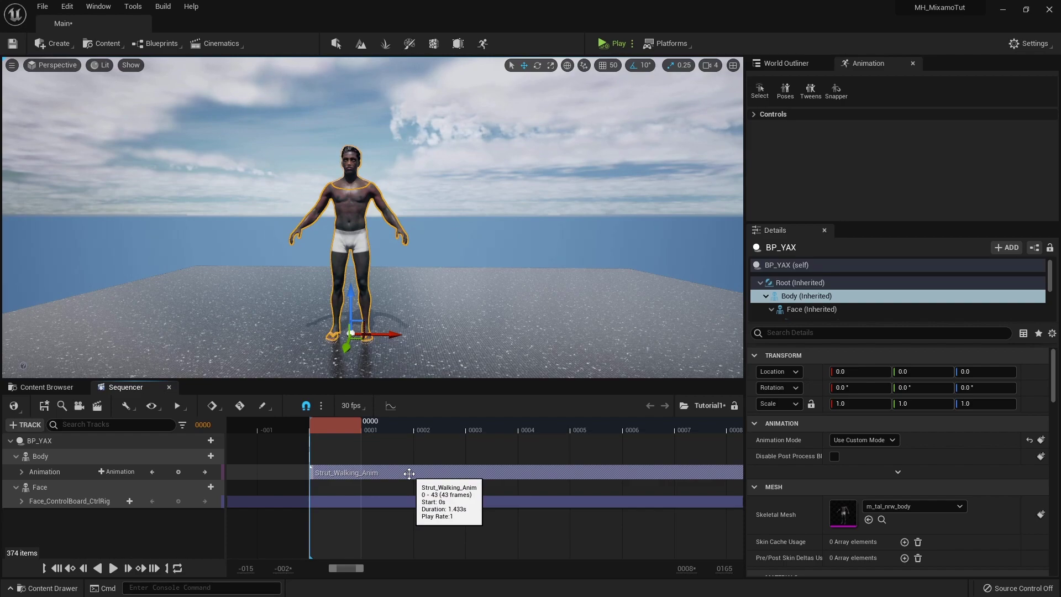
pyautogui.moveTo(409, 474); pyautogui.dragTo(404, 474)
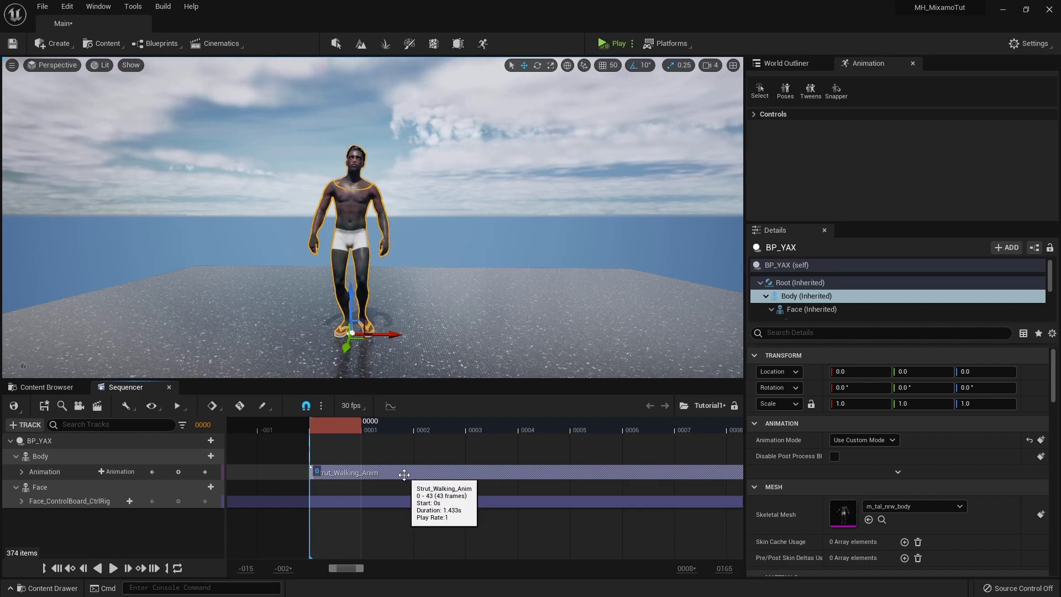
pyautogui.moveTo(350, 430)
pyautogui.mouseDown()
pyautogui.moveTo(420, 426)
pyautogui.moveTo(350, 429)
pyautogui.mouseUp()
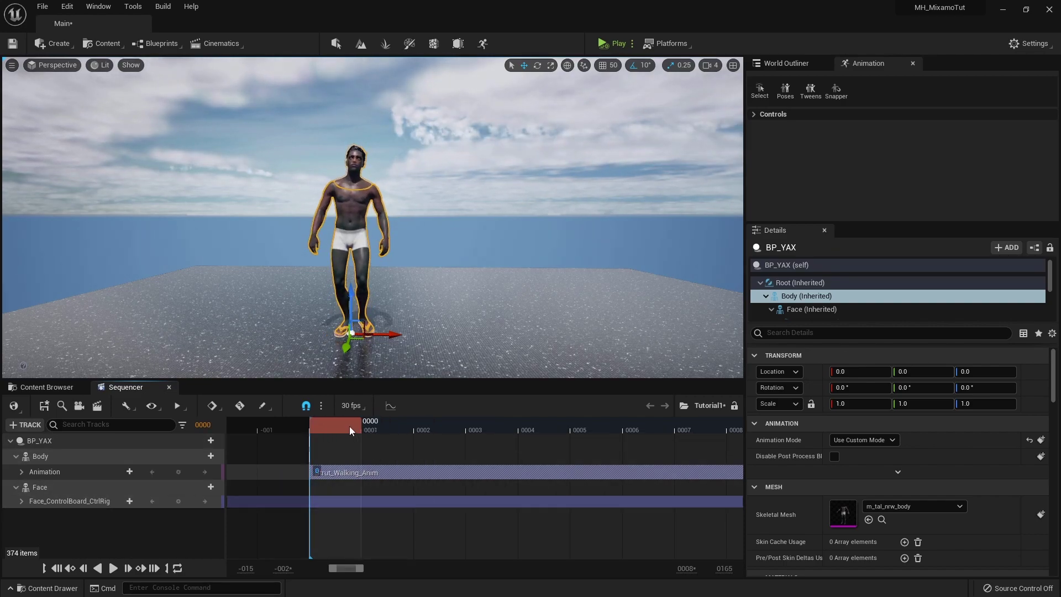
pyautogui.click(359, 534)
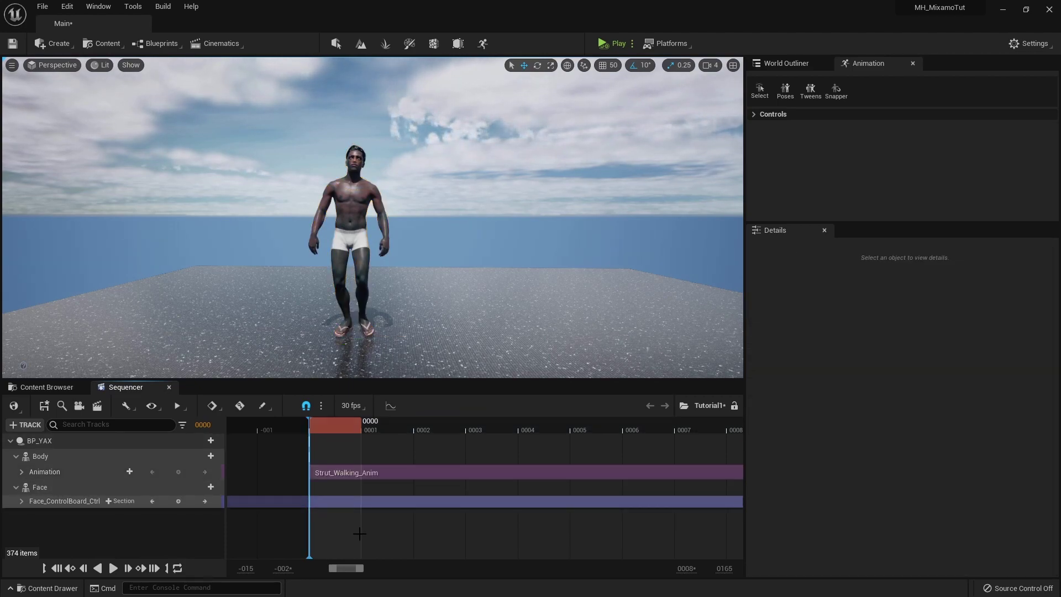
# Bake the Body's frame 0 pose to an animation sequence named StrutWalking0F in the MH_Poses folder, keeping transforms and curves exported
pyautogui.rightClick(33, 456)
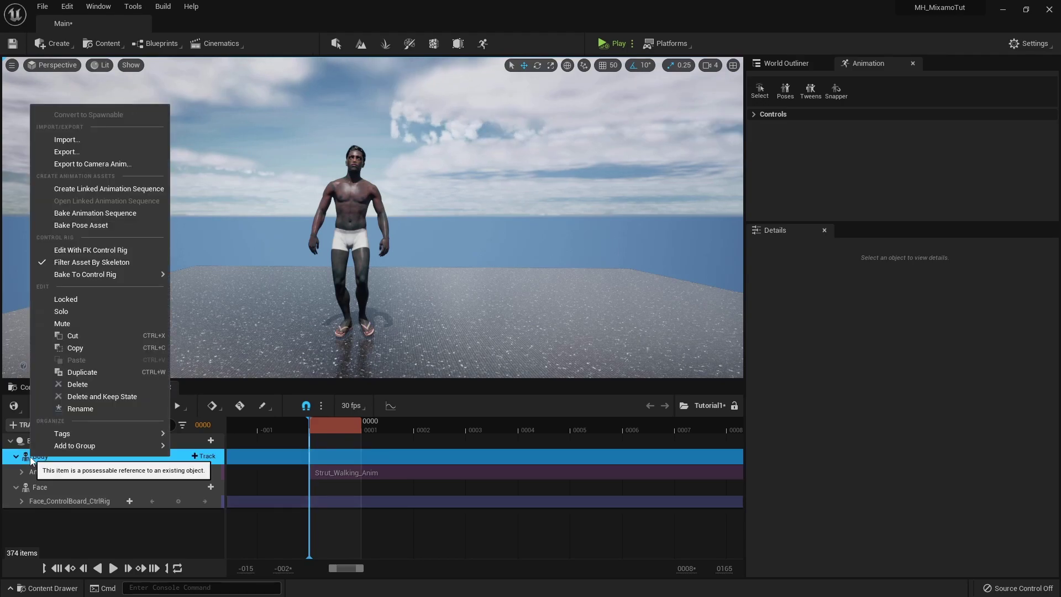
pyautogui.click(144, 215)
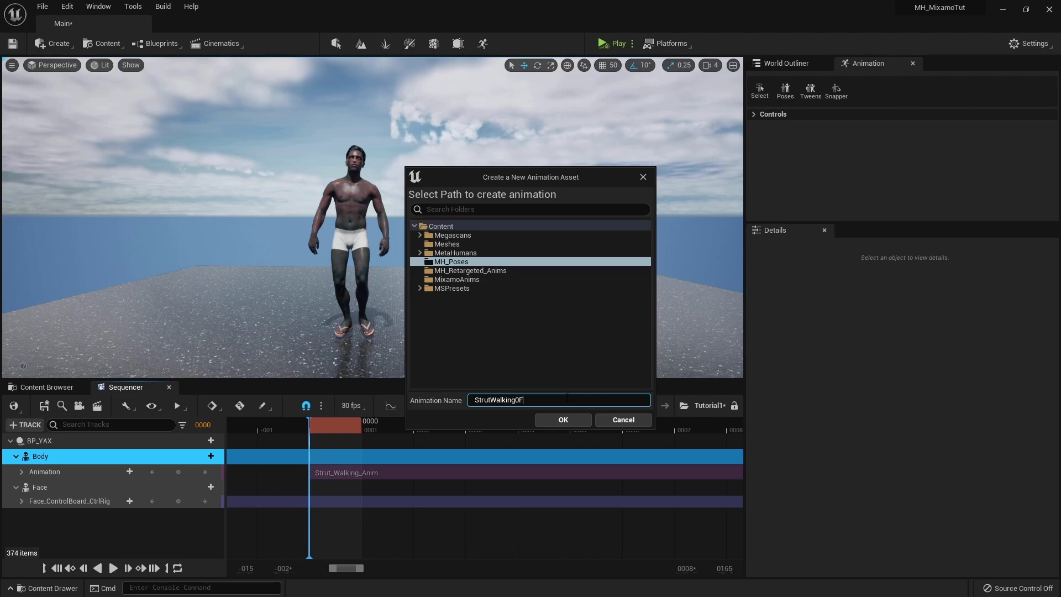
pyautogui.press('Return')
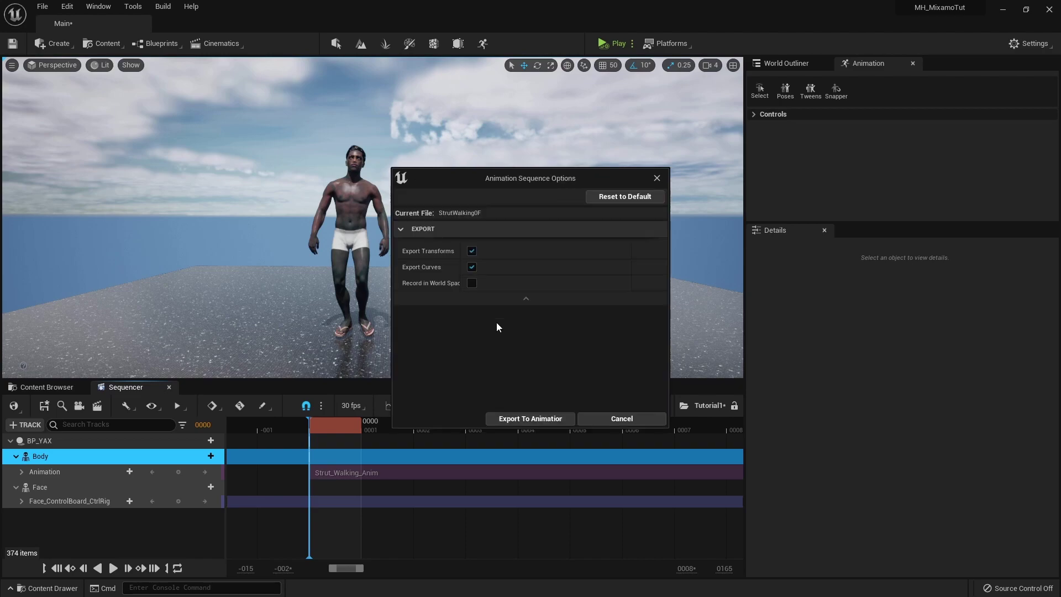
pyautogui.click(528, 418)
# Set the playback range to end at frame 90 and move Strut_Walking_Anim so that it ends there
pyautogui.scroll(-10, 437, 477)
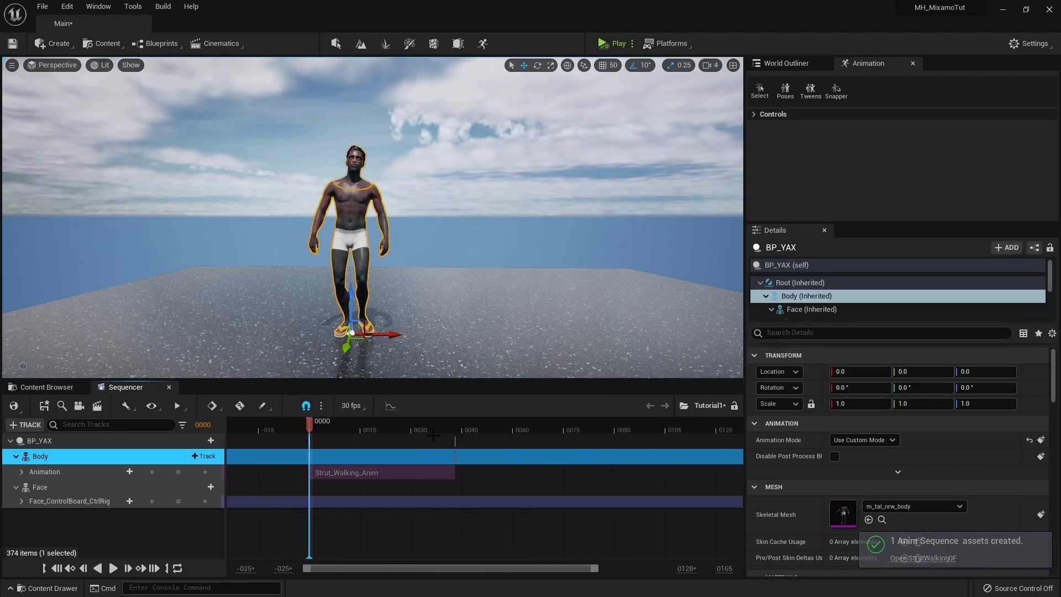
pyautogui.click(616, 428)
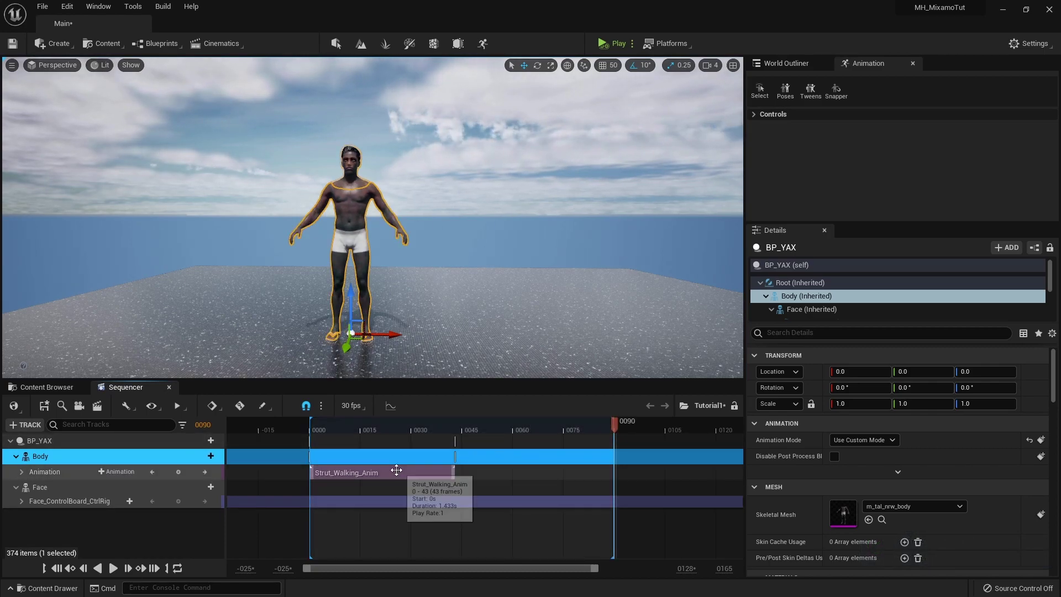
pyautogui.moveTo(372, 473); pyautogui.dragTo(532, 472)
pyautogui.moveTo(316, 427); pyautogui.dragTo(310, 429)
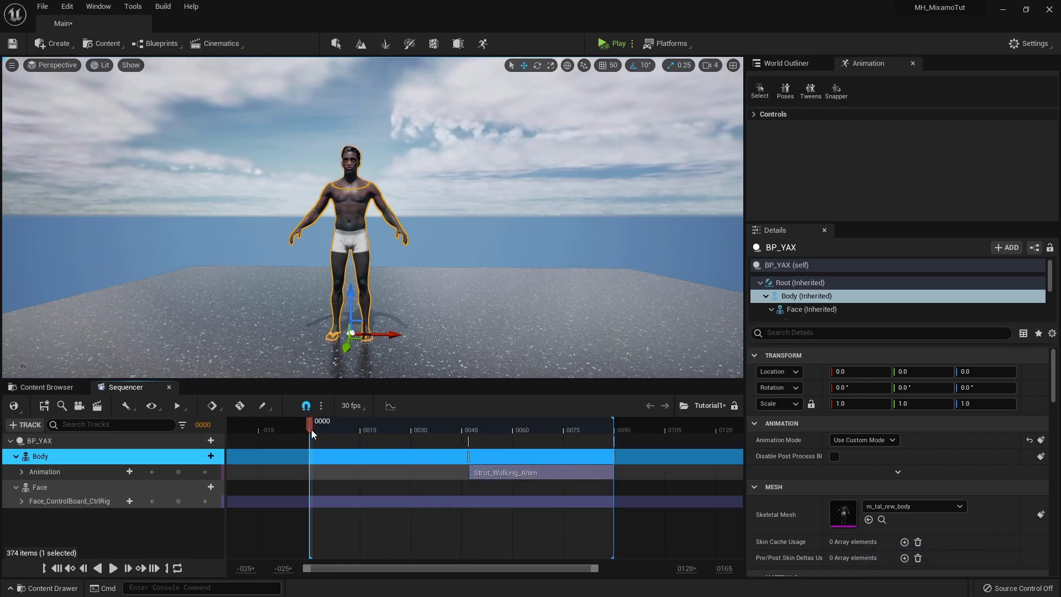
# Add an MH_APoseTutorial section to the Body's Animation track at frame 0
pyautogui.click(124, 470)
pyautogui.moveTo(257, 324); pyautogui.dragTo(260, 451)
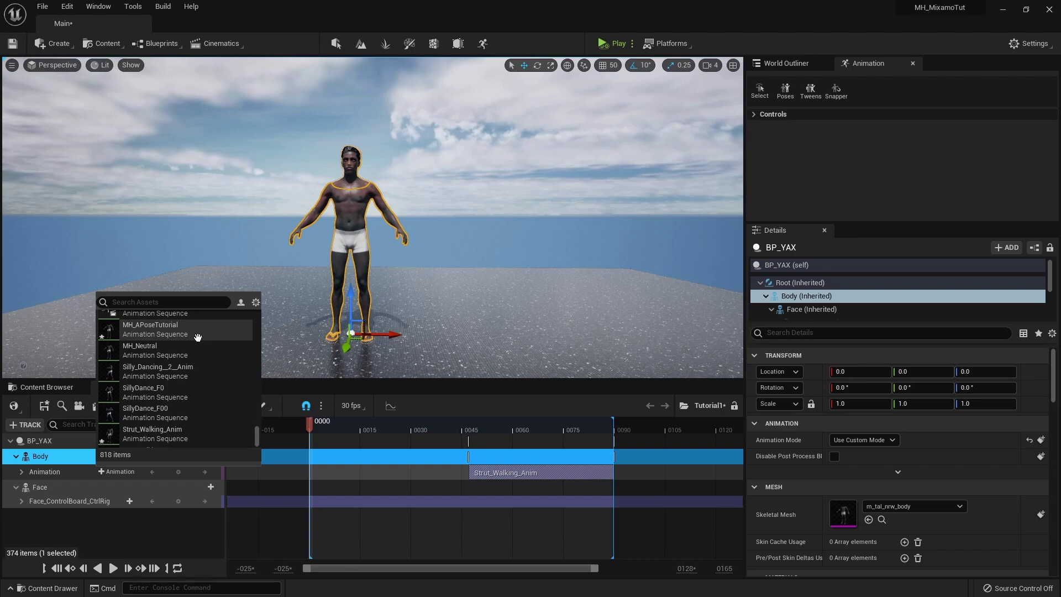
pyautogui.click(170, 330)
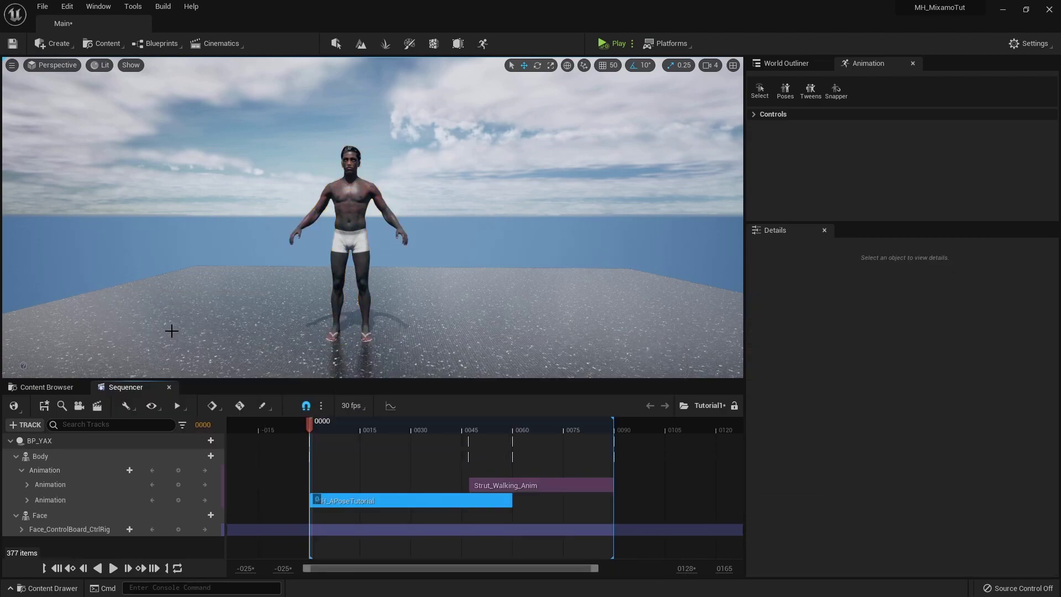
# Extend the playback range to frame 240 and move Strut_Walking_Anim to start at frame 142, sharing one row with MH_APoseTutorial
pyautogui.click(675, 427)
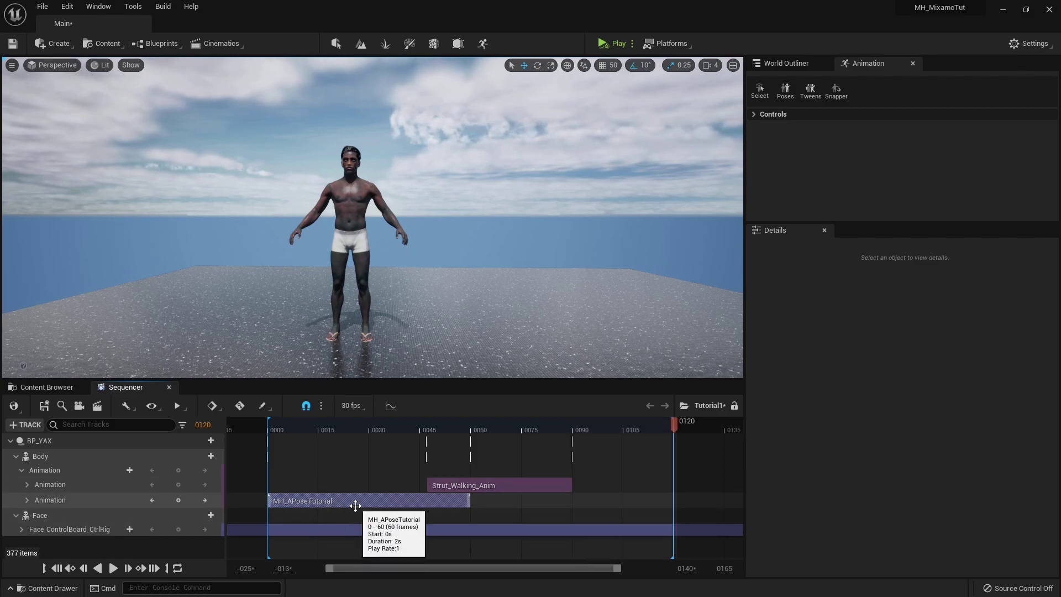
pyautogui.moveTo(481, 486); pyautogui.dragTo(546, 486)
pyautogui.moveTo(333, 504); pyautogui.dragTo(336, 476)
pyautogui.keyDown('ctrl'); pyautogui.scroll(-3, 460, 525); pyautogui.keyUp('ctrl')
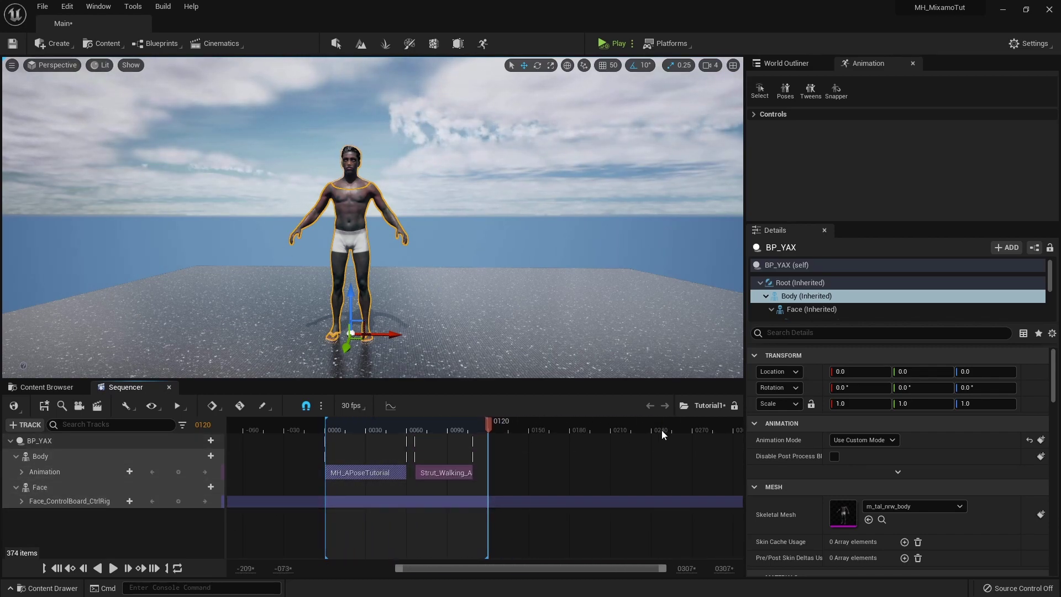
pyautogui.click(652, 430)
pyautogui.moveTo(420, 473); pyautogui.dragTo(519, 467)
pyautogui.keyDown('ctrl'); pyautogui.scroll(3, 419, 427); pyautogui.keyUp('ctrl')
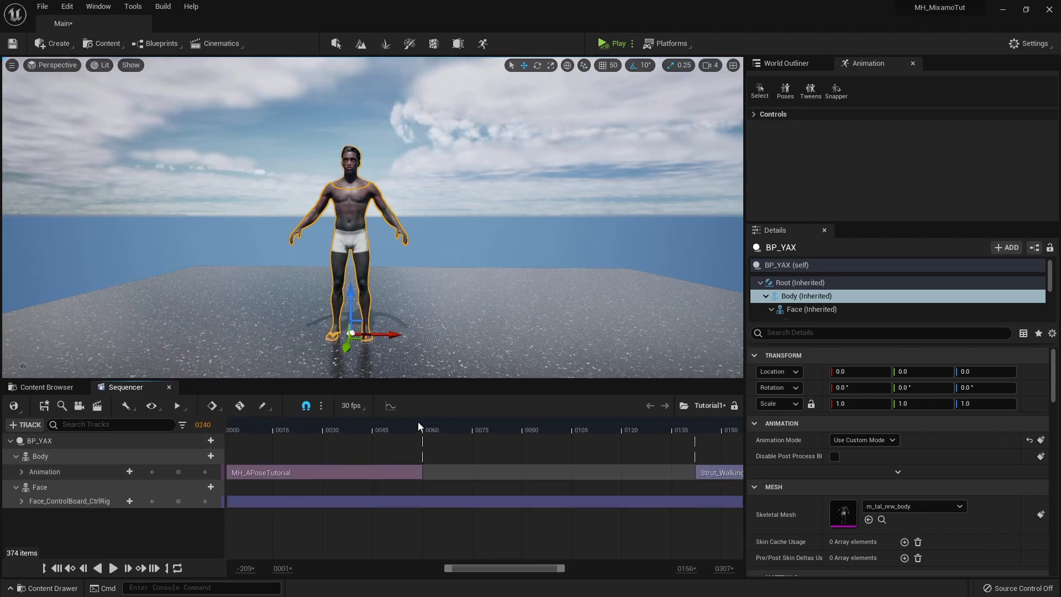
# Add a StrutWalking0F section to the Body's Animation track at frame 62 and stretch it to 62 frames
pyautogui.keyDown('ctrl'); pyautogui.scroll(4, 430, 427); pyautogui.keyUp('ctrl')
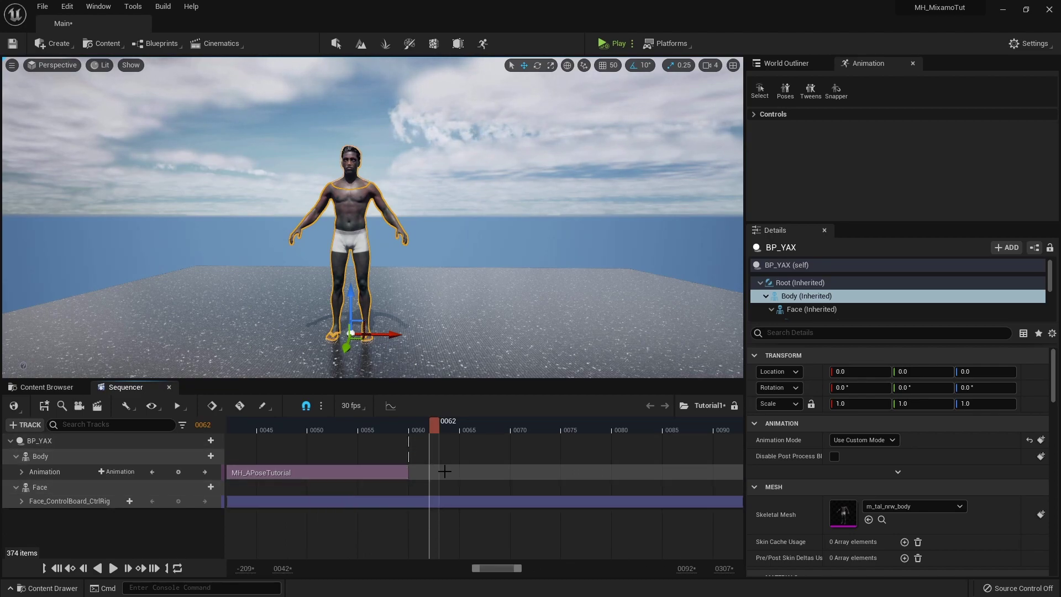
pyautogui.click(117, 472)
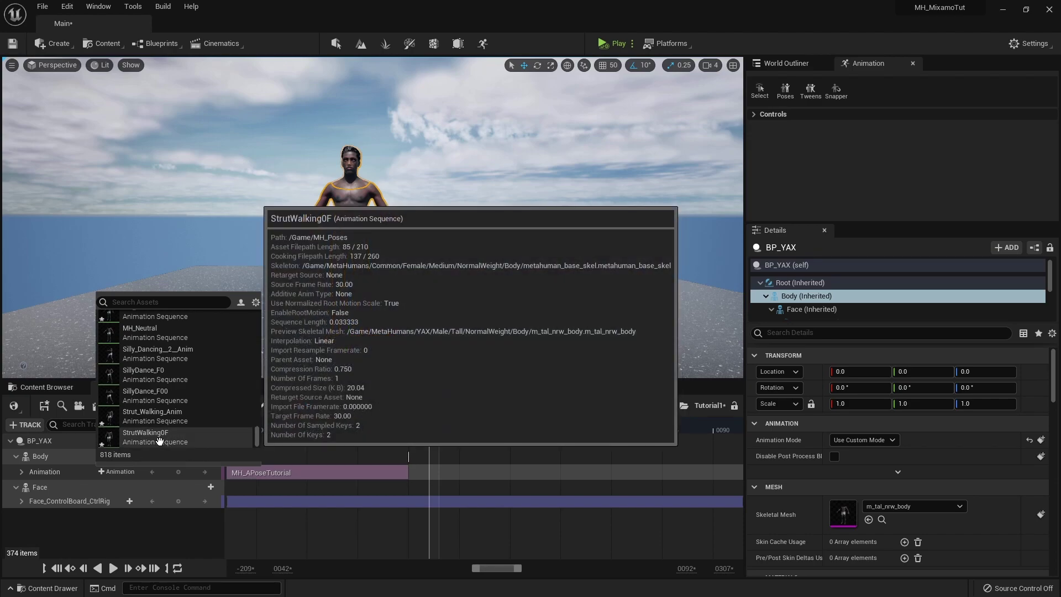
pyautogui.click(159, 441)
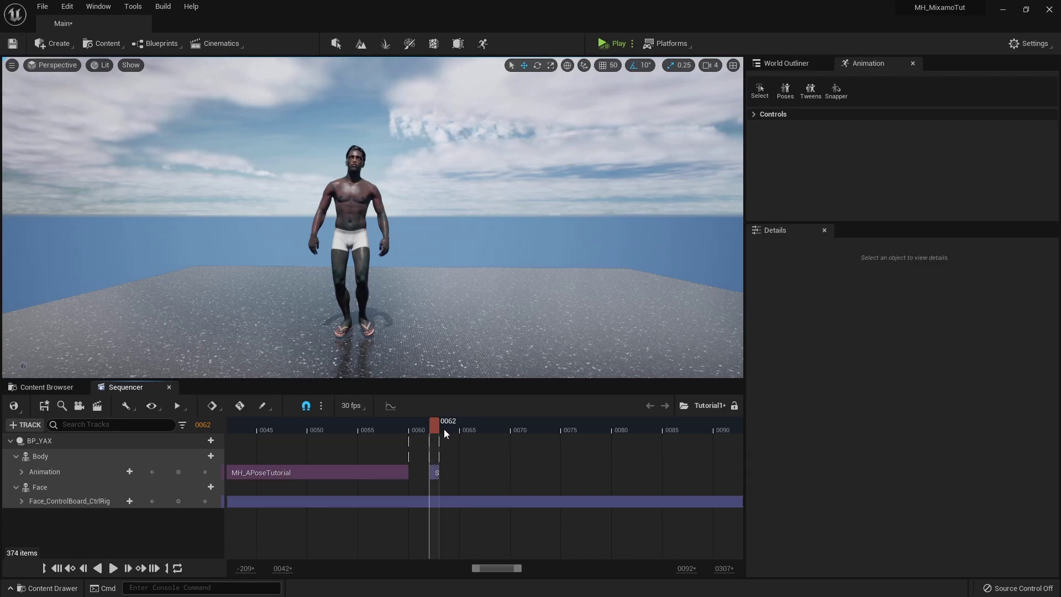
pyautogui.moveTo(436, 472); pyautogui.dragTo(480, 472)
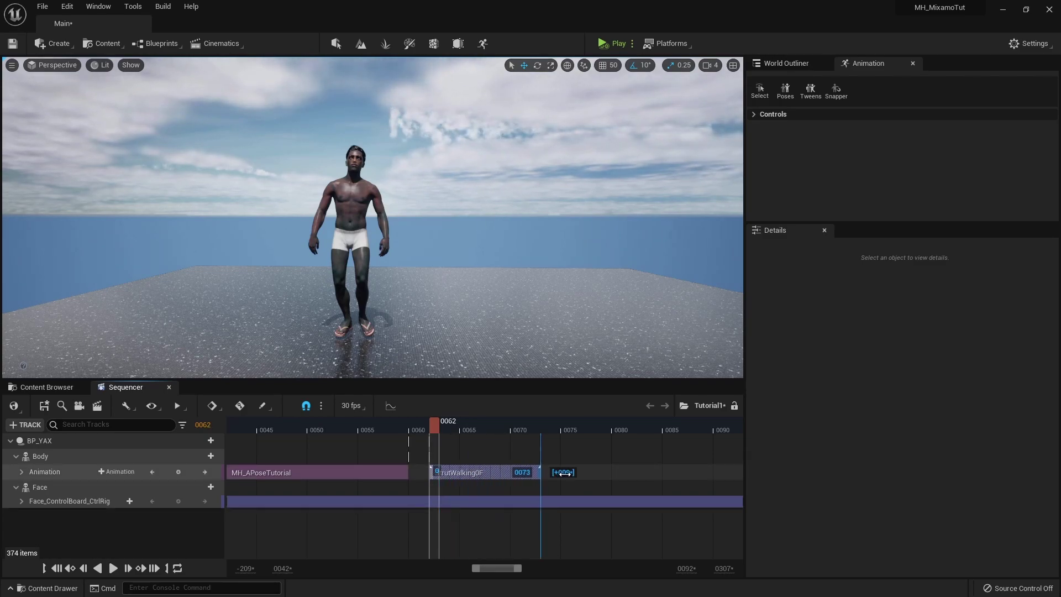
pyautogui.moveTo(437, 426); pyautogui.dragTo(596, 439)
pyautogui.moveTo(514, 439); pyautogui.dragTo(564, 439)
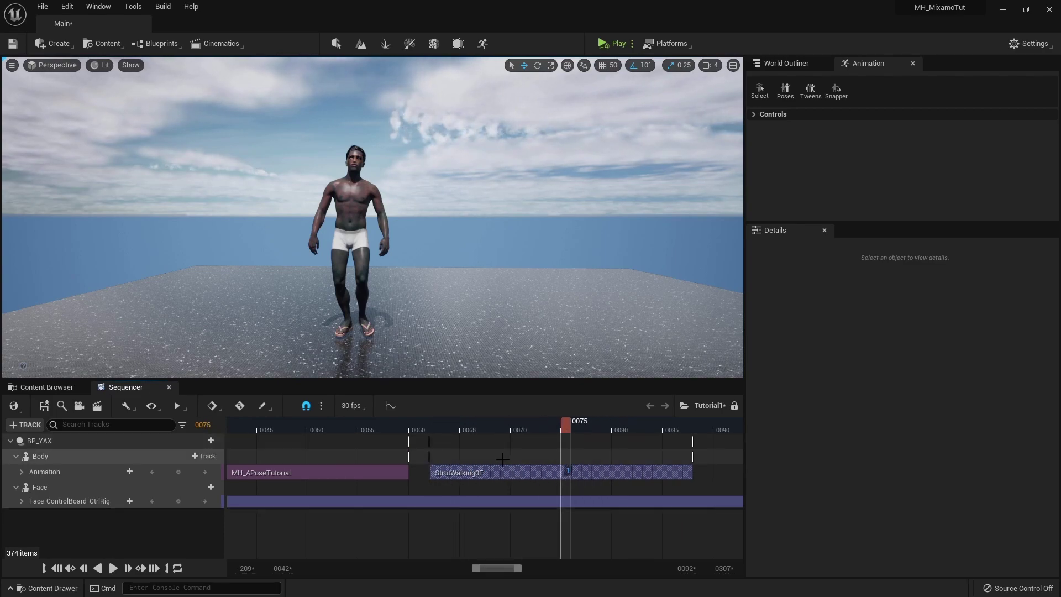
pyautogui.keyDown('ctrl'); pyautogui.scroll(-5, 531, 470); pyautogui.keyUp('ctrl')
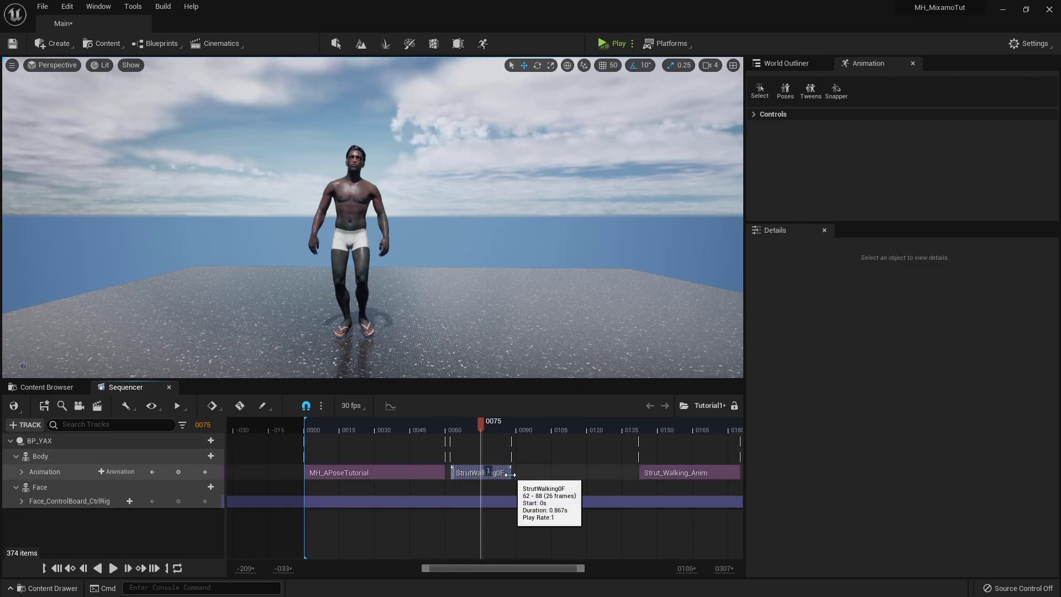
pyautogui.moveTo(512, 474); pyautogui.dragTo(553, 476)
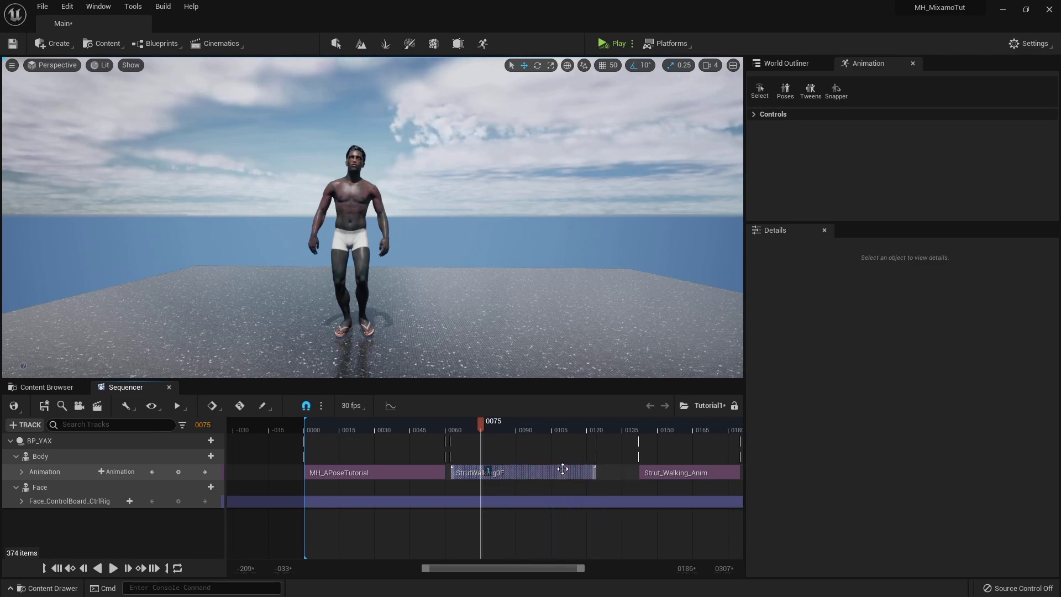
# Move StrutWalking0F over MH_APoseTutorial to start at frame 1, so that the two poses crossfade
pyautogui.keyDown('ctrl'); pyautogui.scroll(2, 569, 470); pyautogui.keyUp('ctrl')
pyautogui.moveTo(291, 431); pyautogui.dragTo(389, 442)
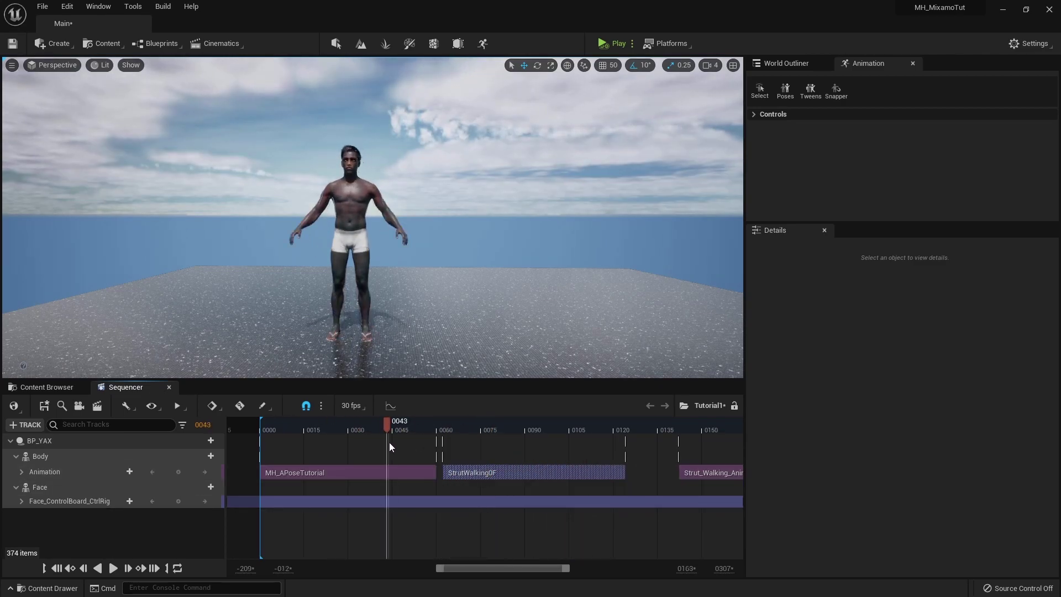
pyautogui.moveTo(549, 471); pyautogui.dragTo(363, 477)
pyautogui.click(266, 426)
pyautogui.moveTo(267, 426); pyautogui.dragTo(263, 426)
pyautogui.keyDown('ctrl'); pyautogui.scroll(3, 294, 479); pyautogui.keyUp('ctrl')
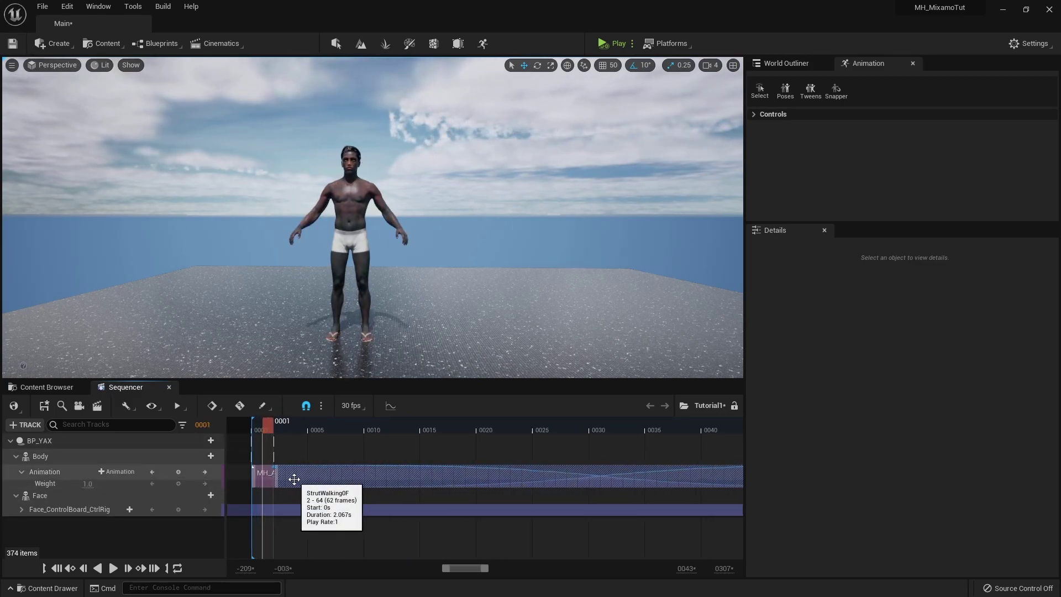
pyautogui.keyDown('ctrl'); pyautogui.scroll(2, 294, 479); pyautogui.keyUp('ctrl')
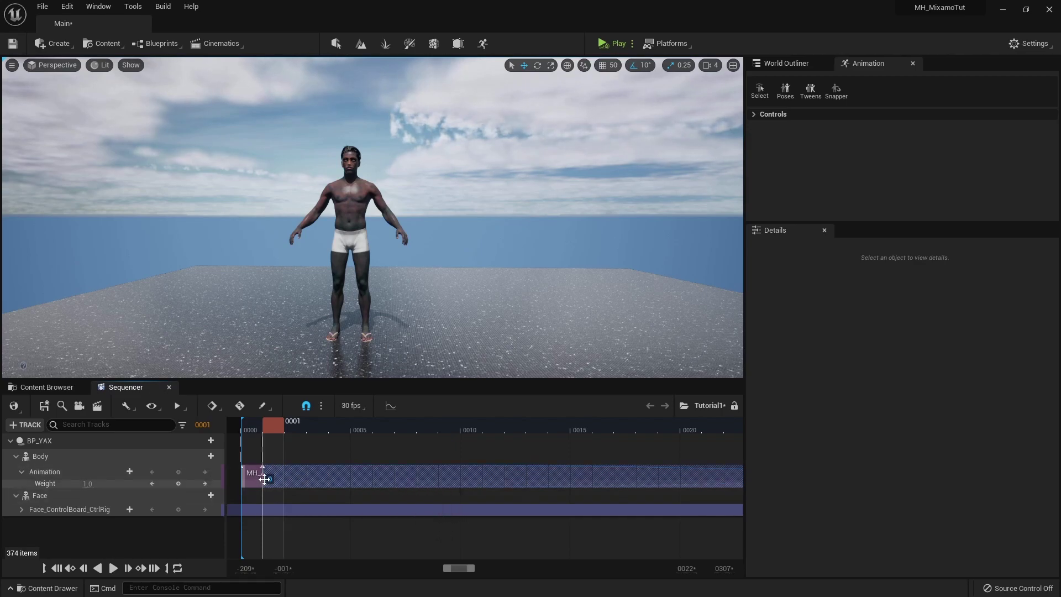
pyautogui.keyDown('ctrl'); pyautogui.scroll(-4, 362, 483); pyautogui.keyUp('ctrl')
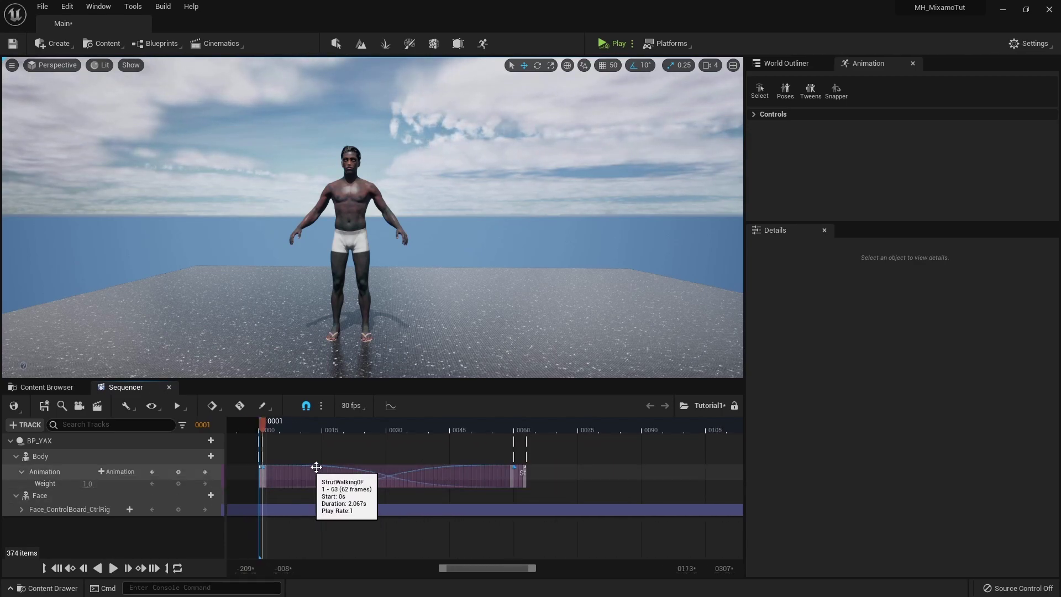
# Trim the end of StrutWalking0F to frame 62 and play the pose blend from frame 1
pyautogui.keyDown('ctrl'); pyautogui.scroll(3, 417, 500); pyautogui.keyUp('ctrl')
pyautogui.keyDown('ctrl'); pyautogui.scroll(-1, 461, 438); pyautogui.keyUp('ctrl')
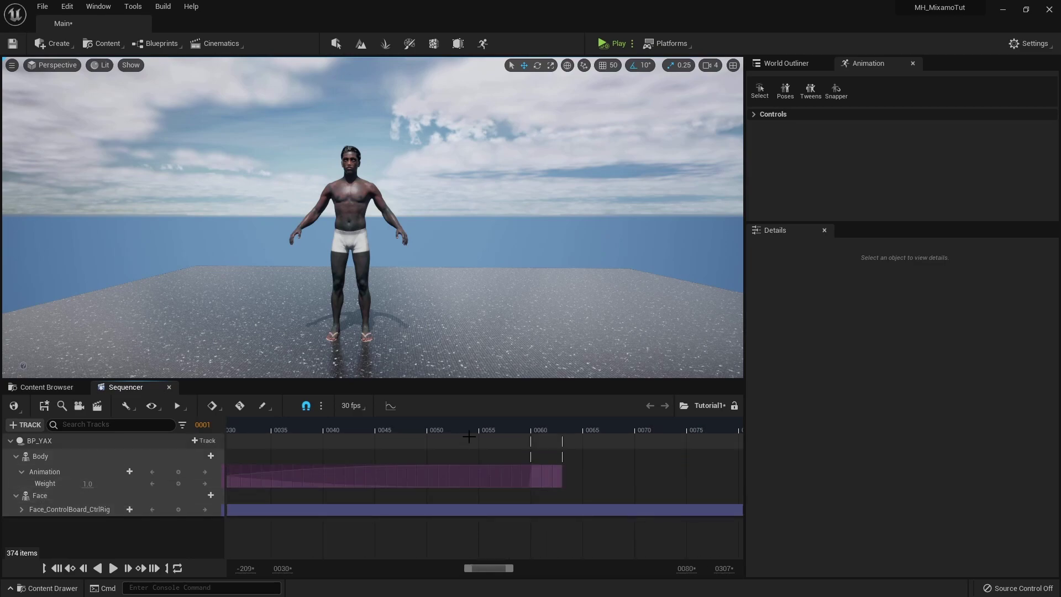
pyautogui.moveTo(509, 427); pyautogui.dragTo(549, 427)
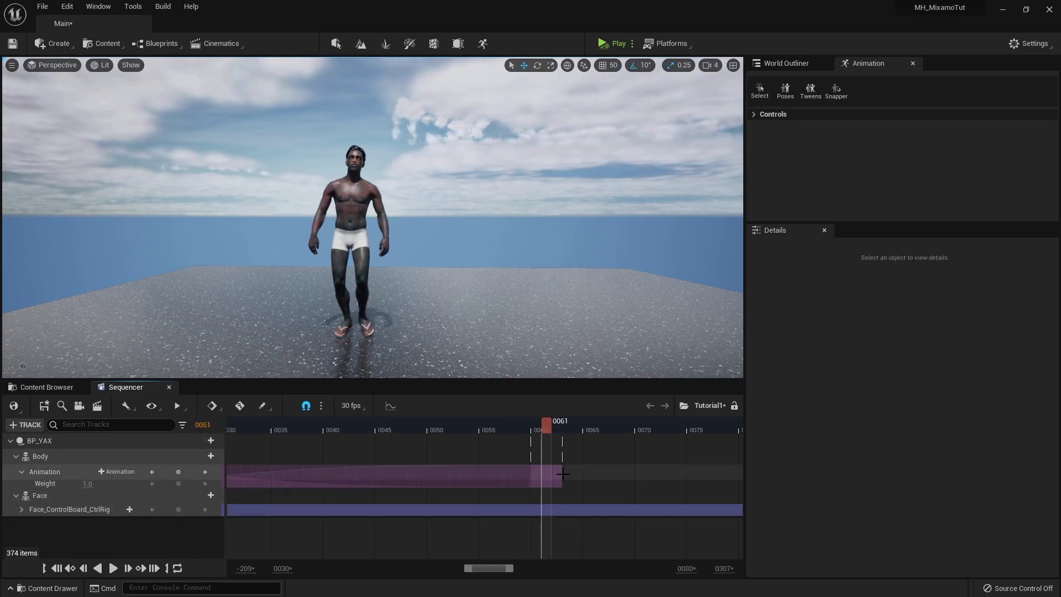
pyautogui.moveTo(561, 476); pyautogui.dragTo(560, 475)
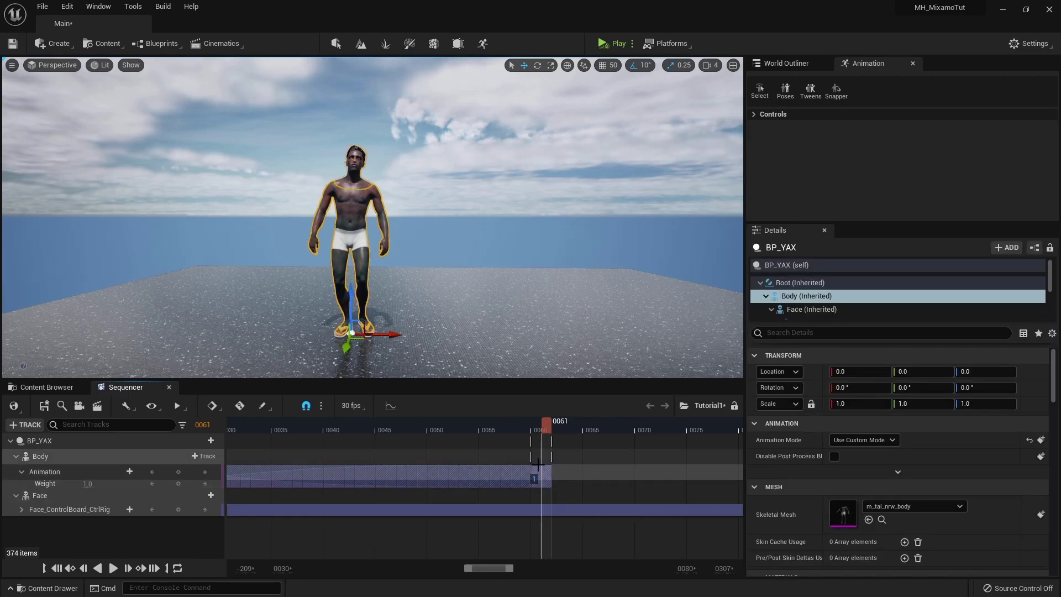
pyautogui.keyDown('ctrl'); pyautogui.scroll(-6, 521, 481); pyautogui.keyUp('ctrl')
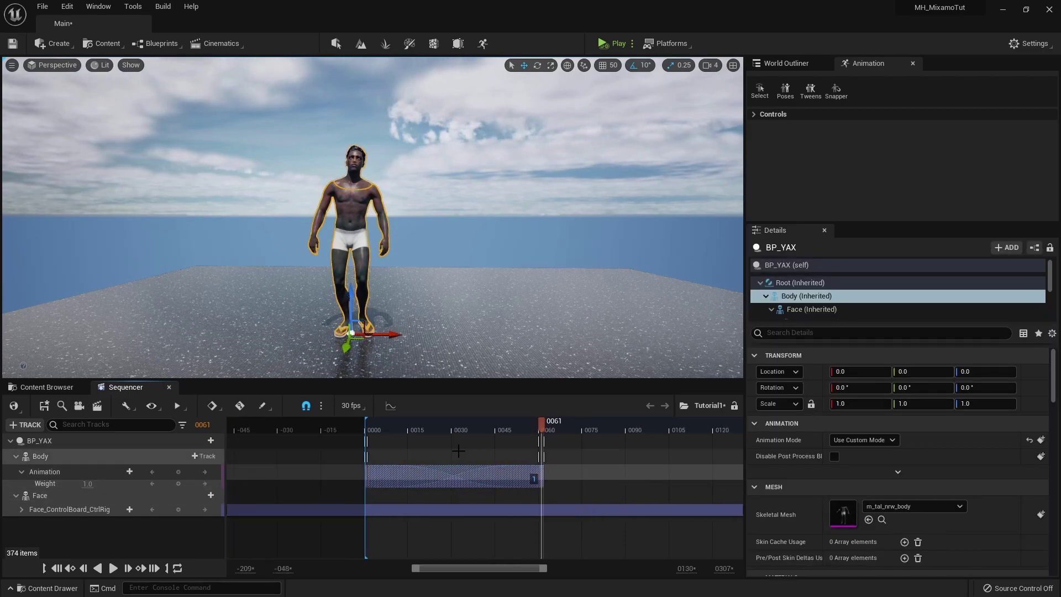
pyautogui.moveTo(406, 427); pyautogui.dragTo(370, 423)
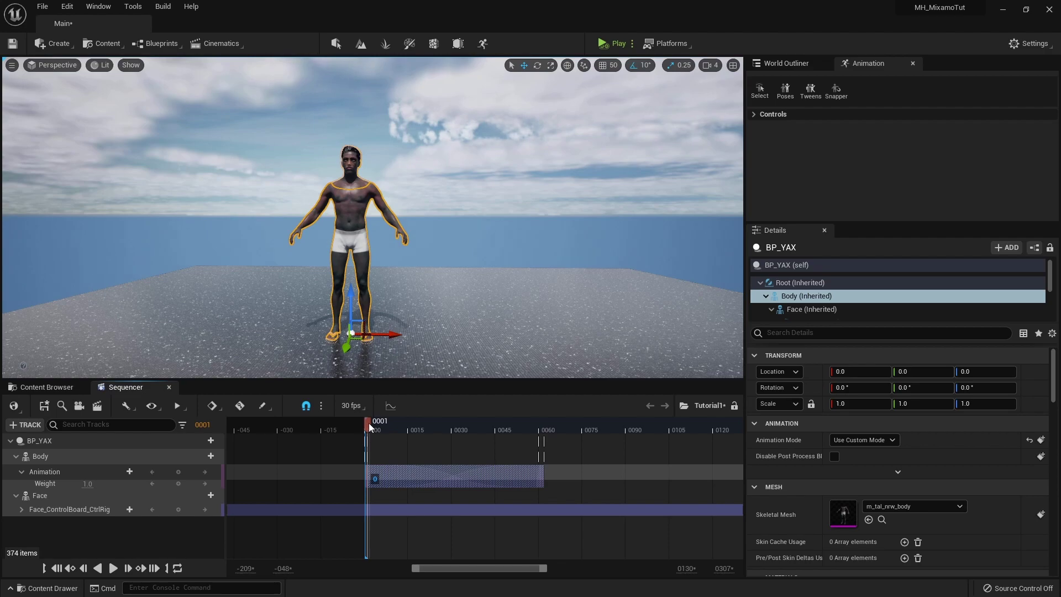
pyautogui.press('space')
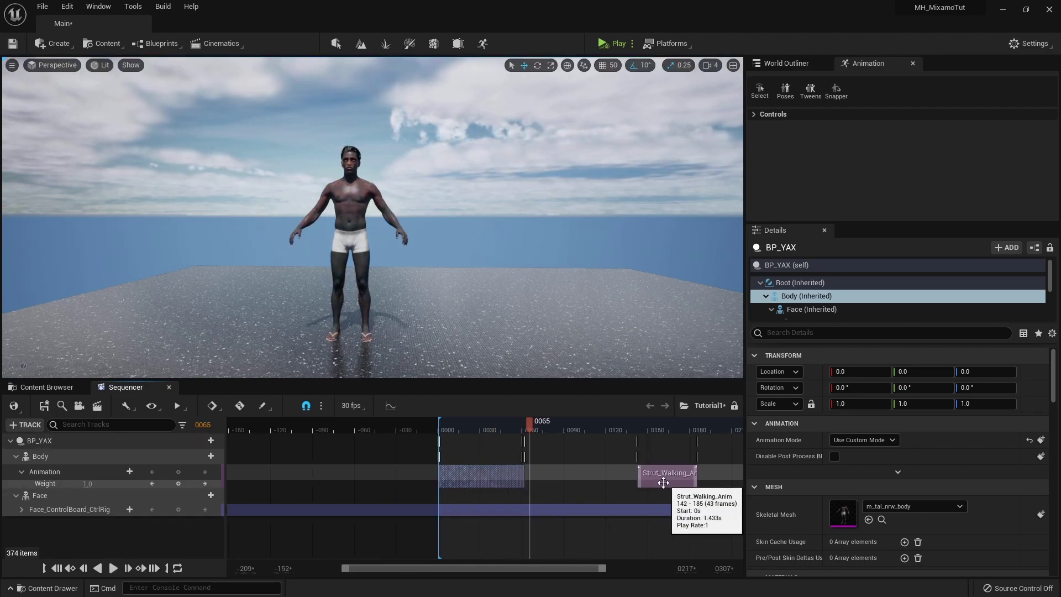
# Place Strut_Walking_Anim directly after StrutWalking0F at frame 62, extended to about frame 198, and play the sequence from frame 1
pyautogui.moveTo(666, 477); pyautogui.dragTo(712, 476)
pyautogui.keyDown('ctrl'); pyautogui.scroll(10, 533, 481); pyautogui.keyUp('ctrl')
pyautogui.keyDown('ctrl'); pyautogui.scroll(-10, 455, 461); pyautogui.keyUp('ctrl')
pyautogui.click(357, 425)
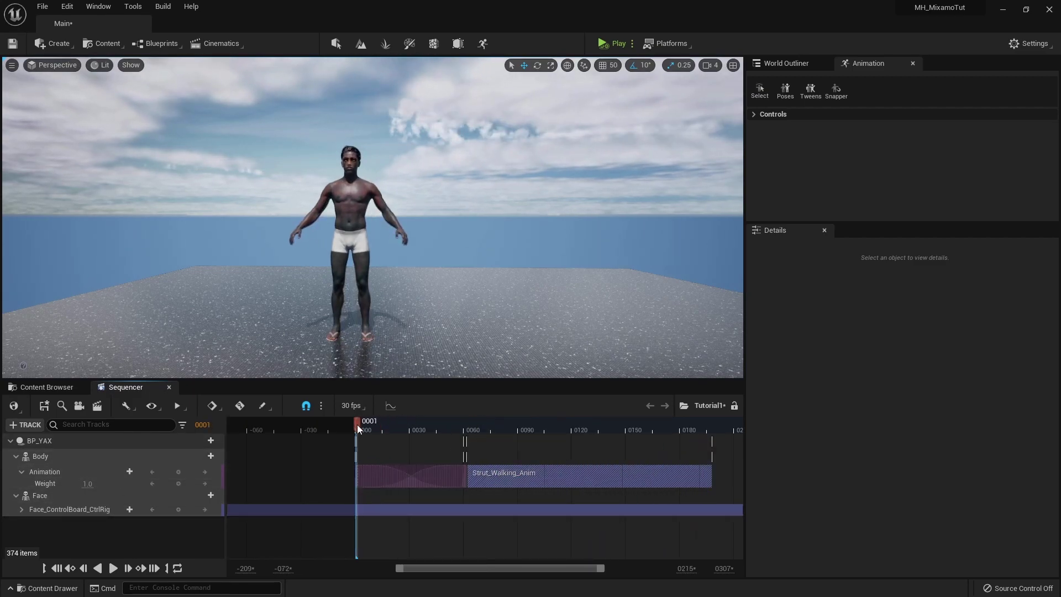
pyautogui.press('space')
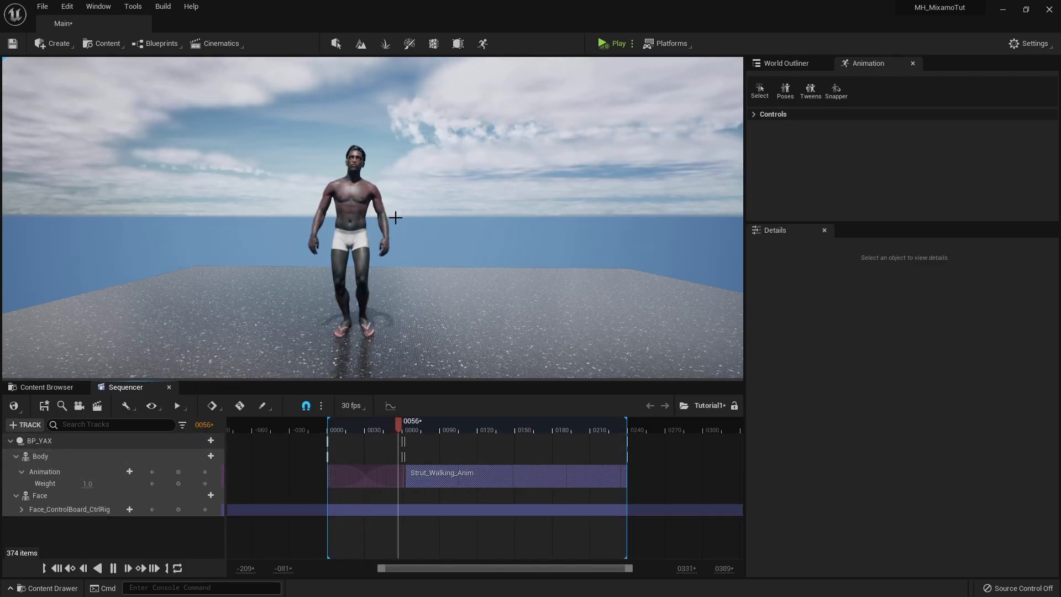
# Return the sequence to frame 2 and look up the Bake Animation Sequence command for the Body track without running it
pyautogui.click(348, 430)
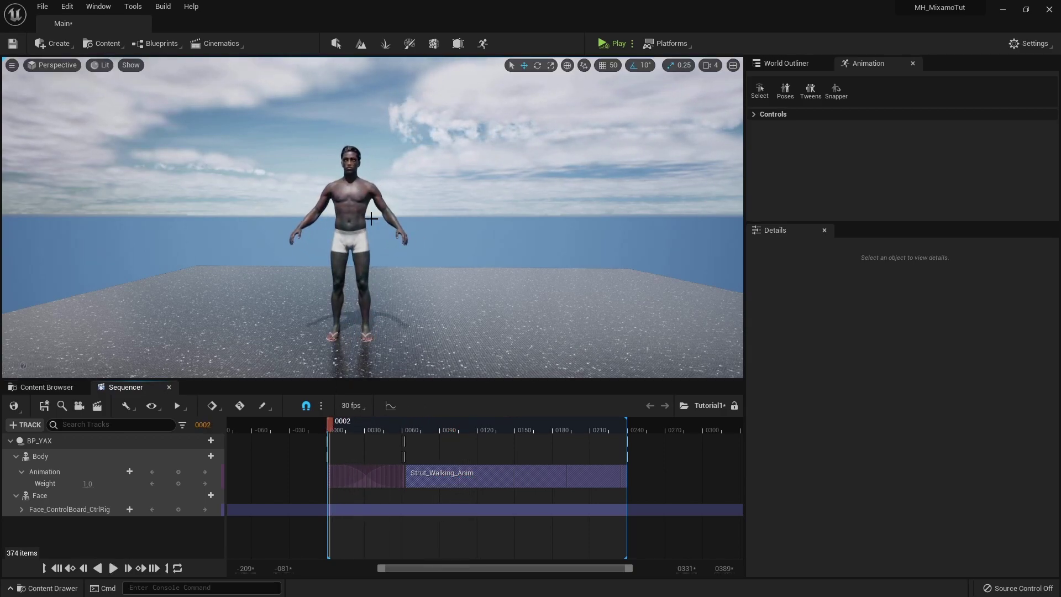
pyautogui.rightClick(43, 455)
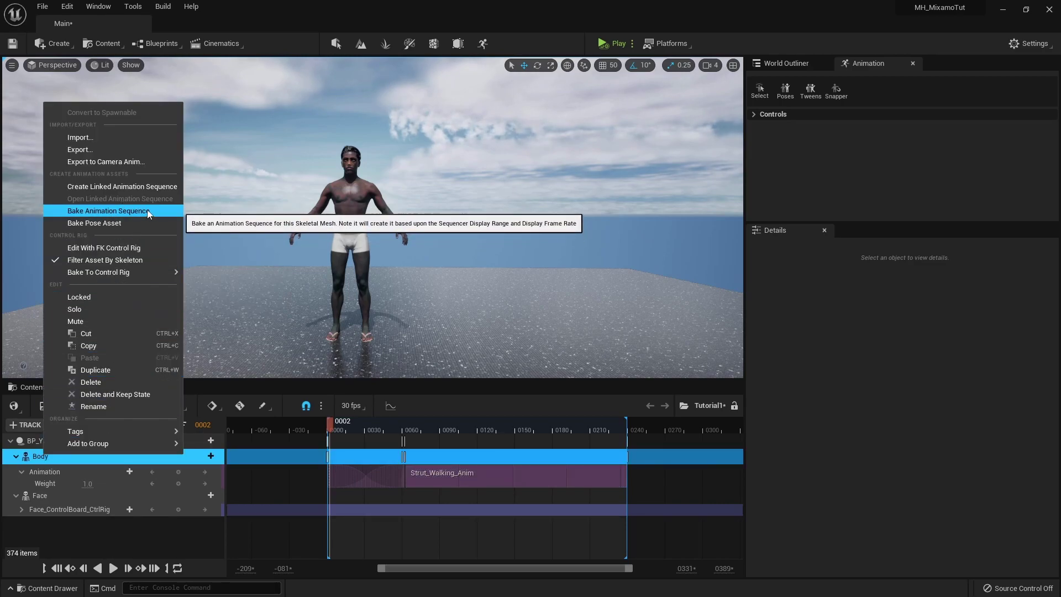
pyautogui.click(293, 266)
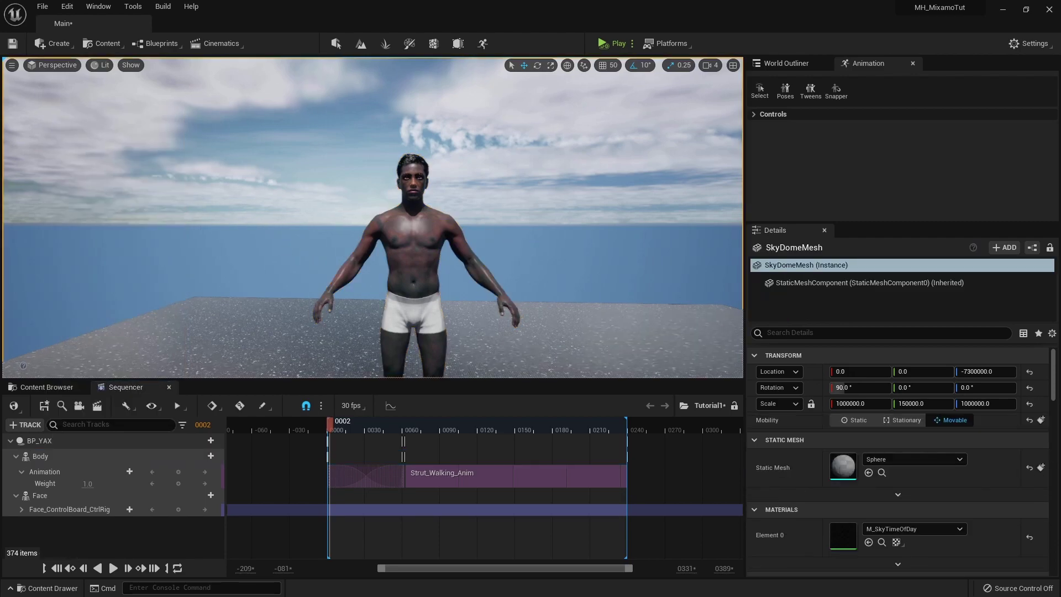
# Inspect the MetaHuman's A-pose in the viewport and scrub the sequence to frame 196 to review the blended walk
pyautogui.click(366, 256)
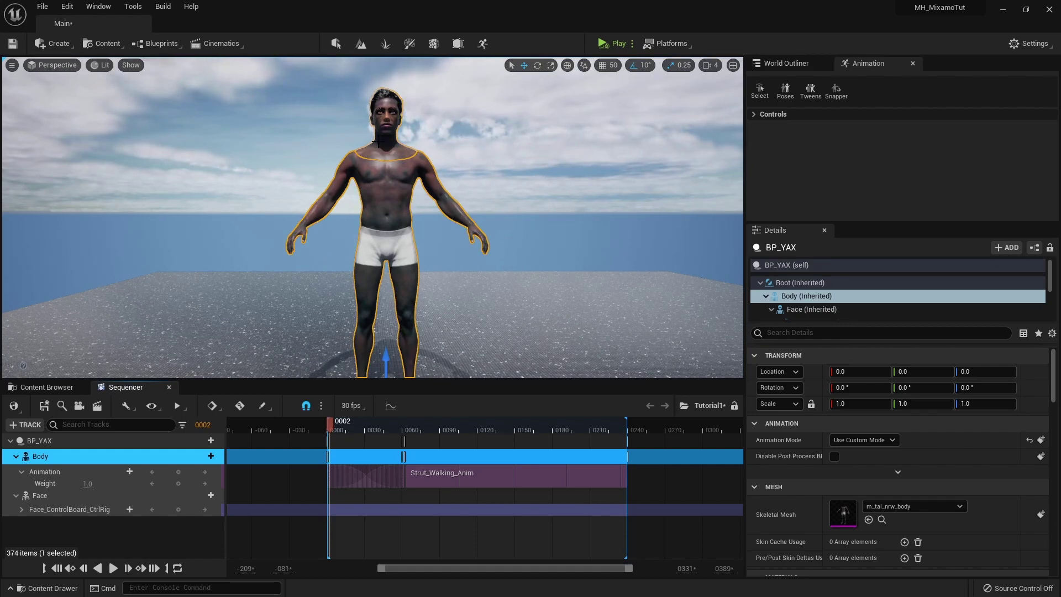
pyautogui.scroll(-3, 387, 221)
pyautogui.click(331, 139)
pyautogui.moveTo(383, 427); pyautogui.dragTo(573, 430)
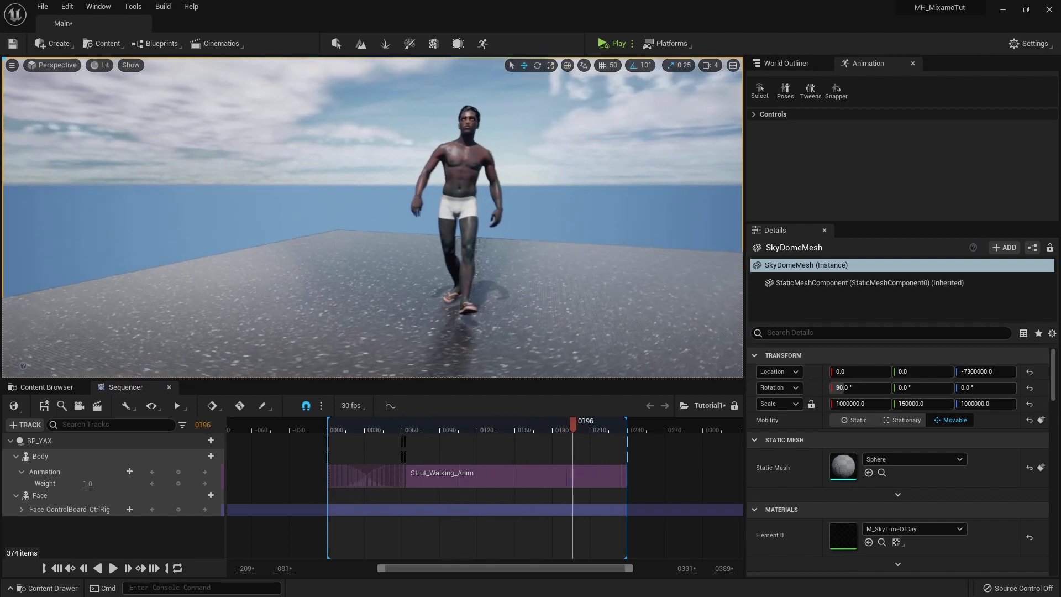
pyautogui.moveTo(418, 267); pyautogui.dragTo(383, 278, button='right')
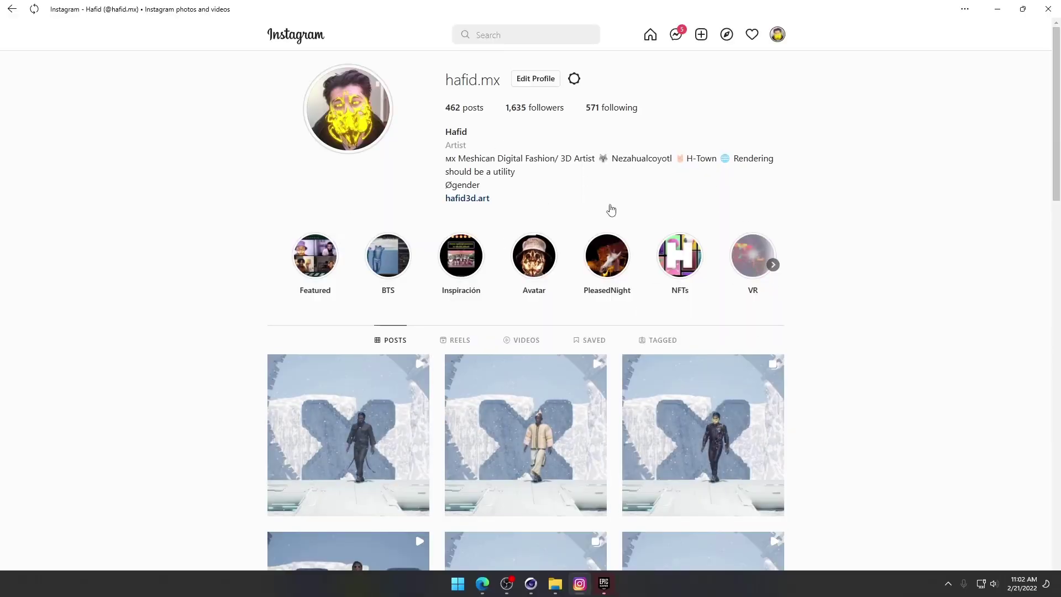